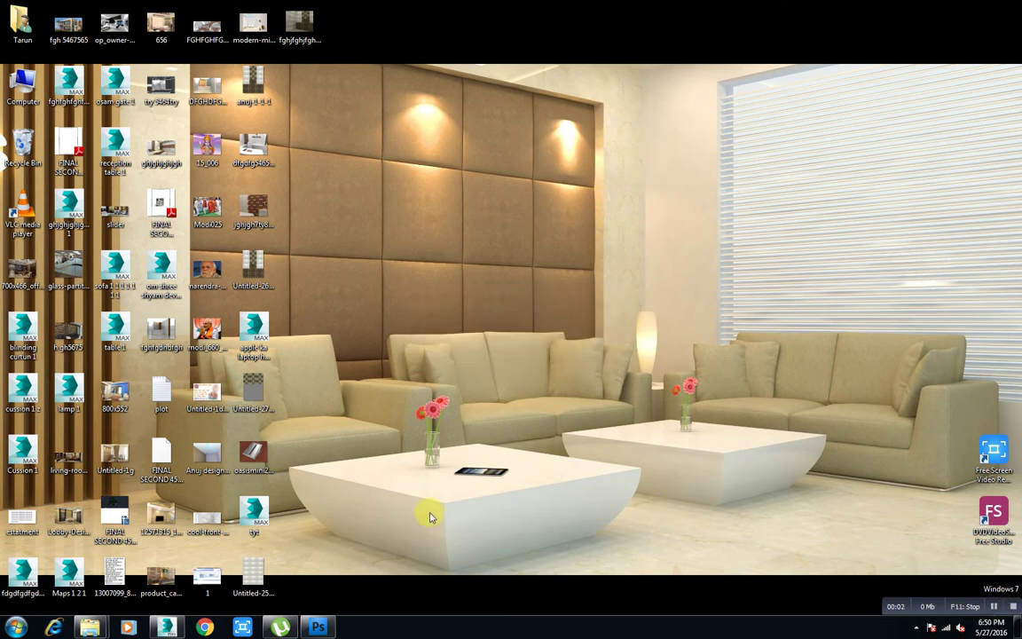
- Restore 3ds Max and draw Box001 at the grid centre in the Top view
{"action": "left_click", "coordinate": [151, 628]}
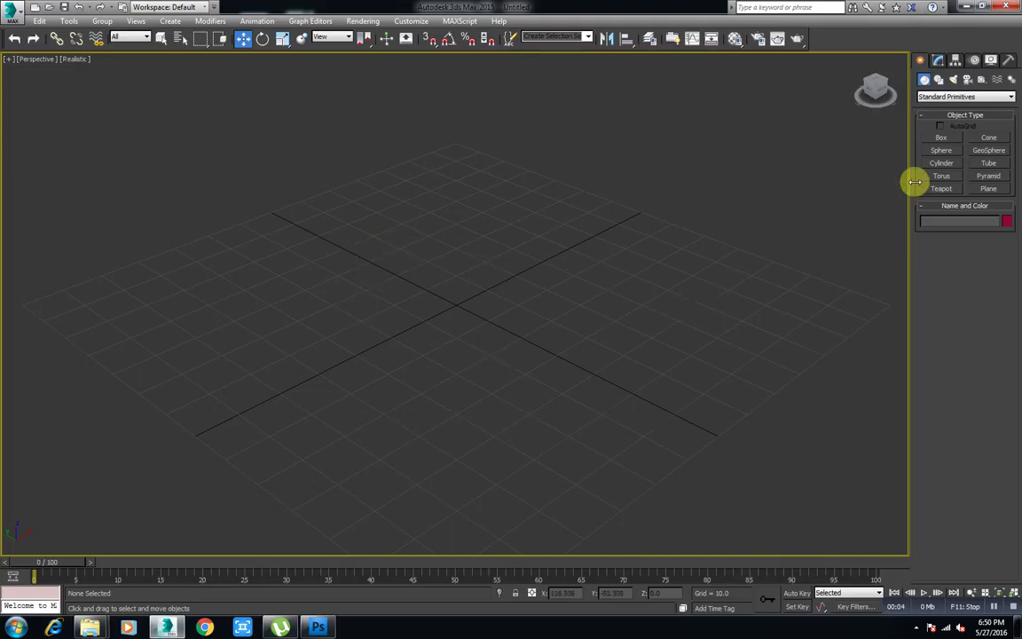
{"action": "left_click", "coordinate": [939, 138]}
{"action": "key", "text": "t"}
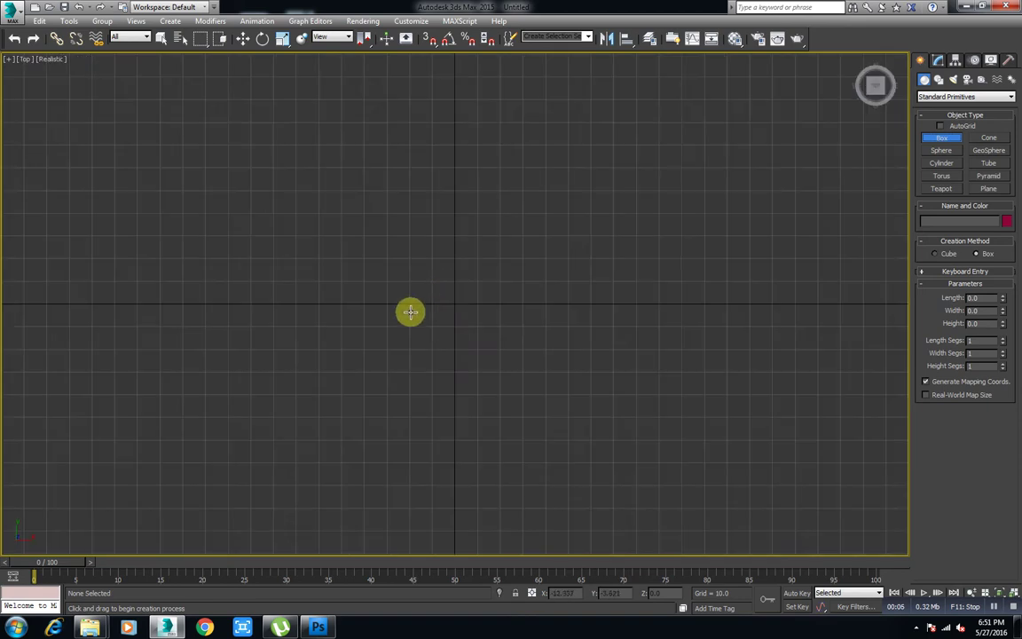
{"action": "left_click_drag", "start_coordinate": [356, 247], "coordinate": [570, 317]}
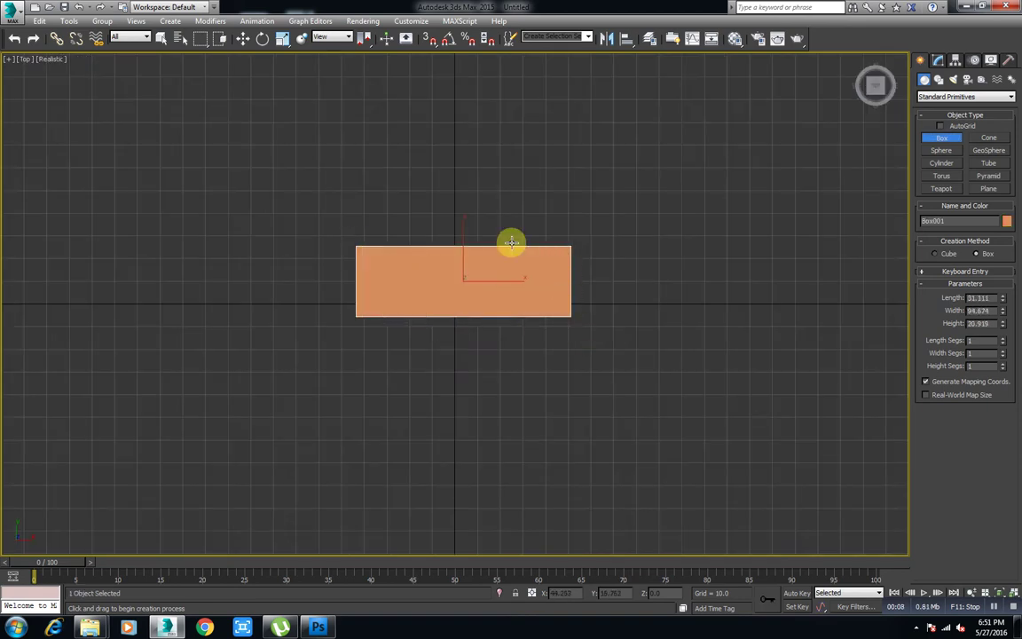
{"action": "left_click", "coordinate": [252, 39]}
- Convert the box to an Editable Poly and lower its top face into a flatter slab
{"action": "key", "text": "p"}
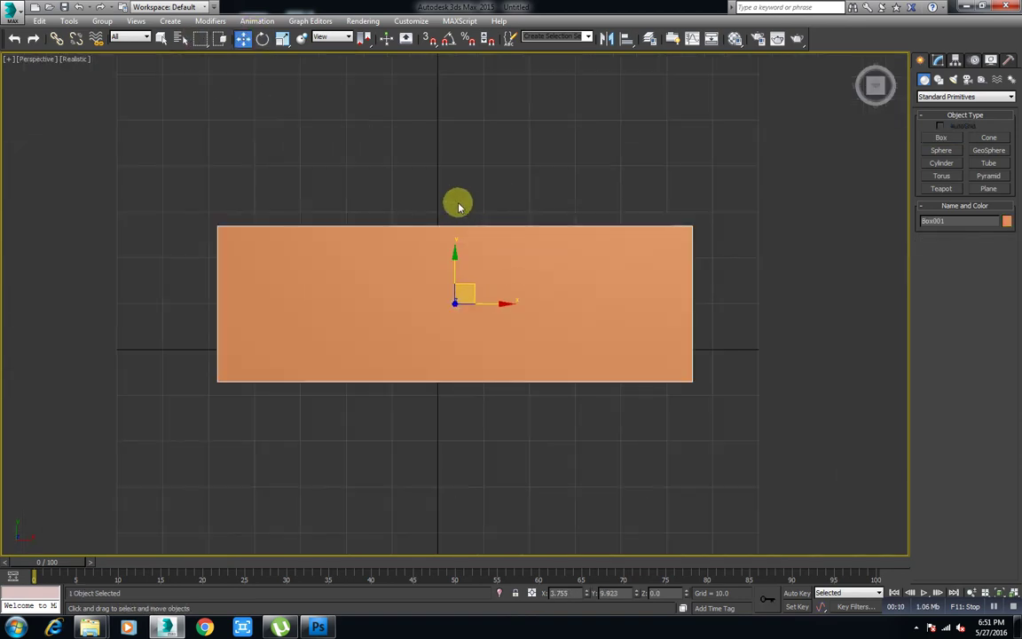
{"action": "right_click", "coordinate": [520, 146]}
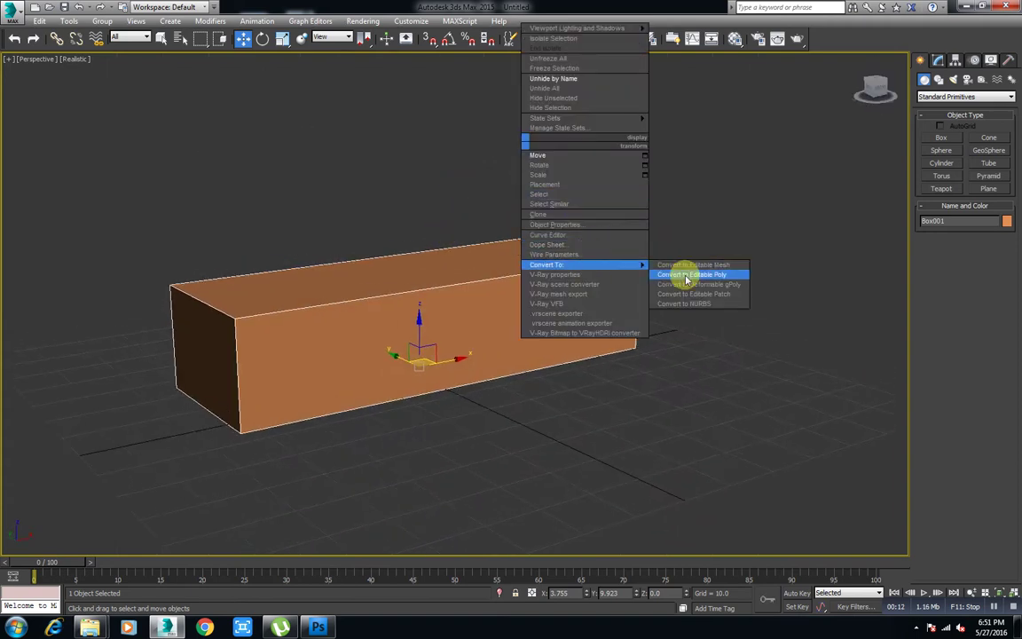
{"action": "left_click", "coordinate": [674, 271]}
{"action": "key", "text": "4"}
{"action": "left_click", "coordinate": [471, 258]}
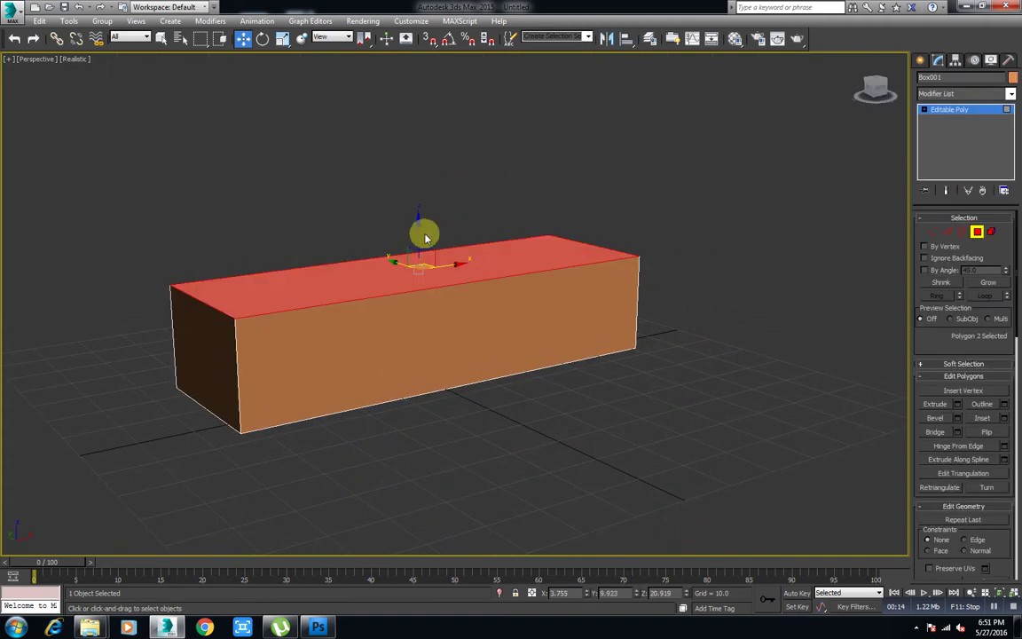
{"action": "left_click_drag", "start_coordinate": [429, 262], "coordinate": [438, 284]}
- Select the front end, long side and other end polygons of the slab
{"action": "mouse_move", "coordinate": [404, 302]}
{"action": "middle_mouse_down", "text": "alt"}
{"action": "mouse_move", "coordinate": [422, 319]}
{"action": "mouse_move", "coordinate": [424, 466]}
{"action": "middle_mouse_up", "text": "alt"}
{"action": "left_click", "coordinate": [393, 422]}
{"action": "middle_click_drag", "start_coordinate": [392, 423], "coordinate": [427, 387], "text": "alt"}
{"action": "left_click", "coordinate": [355, 408], "text": "ctrl"}
{"action": "mouse_move", "coordinate": [355, 409]}
{"action": "middle_mouse_down", "text": "alt"}
{"action": "mouse_move", "coordinate": [331, 337]}
{"action": "mouse_move", "coordinate": [335, 370]}
{"action": "mouse_move", "coordinate": [383, 303]}
{"action": "mouse_move", "coordinate": [299, 461]}
{"action": "mouse_move", "coordinate": [301, 383]}
{"action": "mouse_move", "coordinate": [407, 321]}
{"action": "mouse_move", "coordinate": [477, 355]}
{"action": "middle_mouse_up", "text": "alt"}
{"action": "left_click", "coordinate": [299, 460], "text": "ctrl"}
- Extrude the selected polygons by Local Normal with height 13.333
{"action": "right_click", "coordinate": [652, 273]}
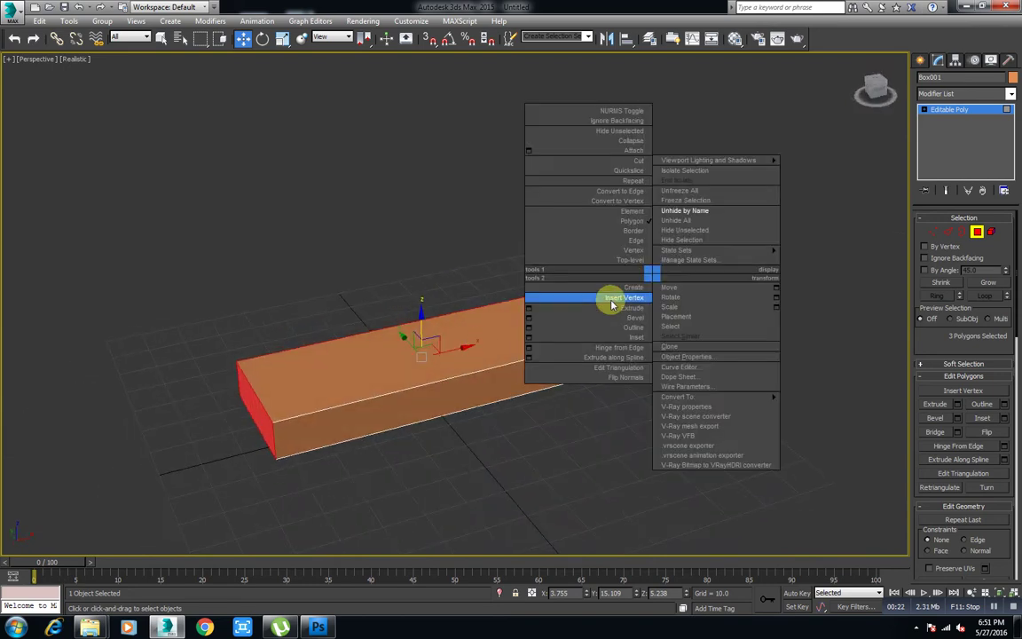
{"action": "left_click", "coordinate": [529, 308]}
{"action": "left_click", "coordinate": [476, 312]}
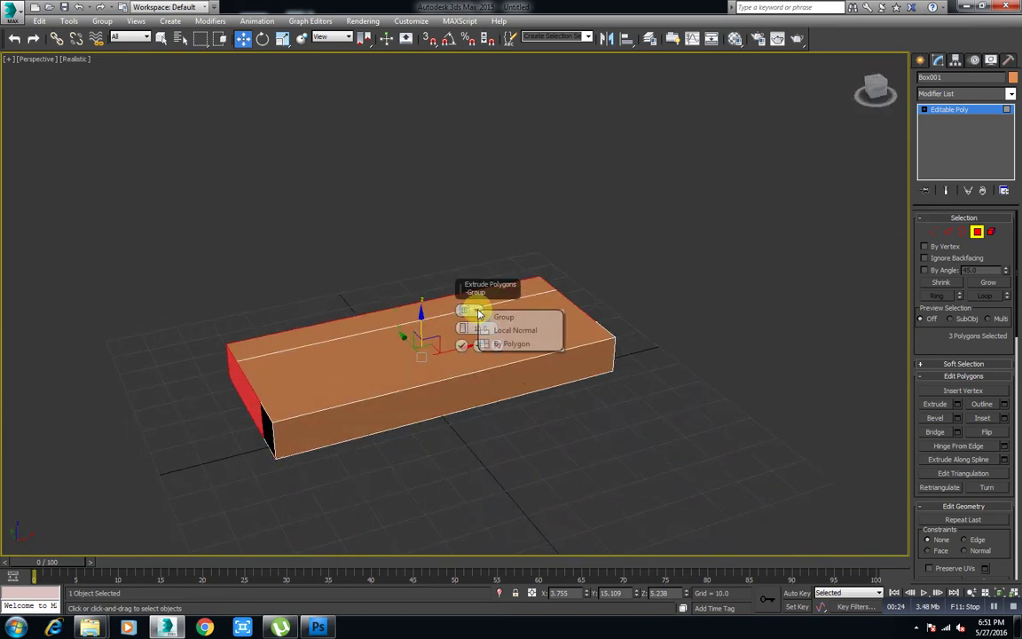
{"action": "left_click", "coordinate": [471, 330]}
{"action": "left_click_drag", "start_coordinate": [463, 330], "coordinate": [464, 347]}
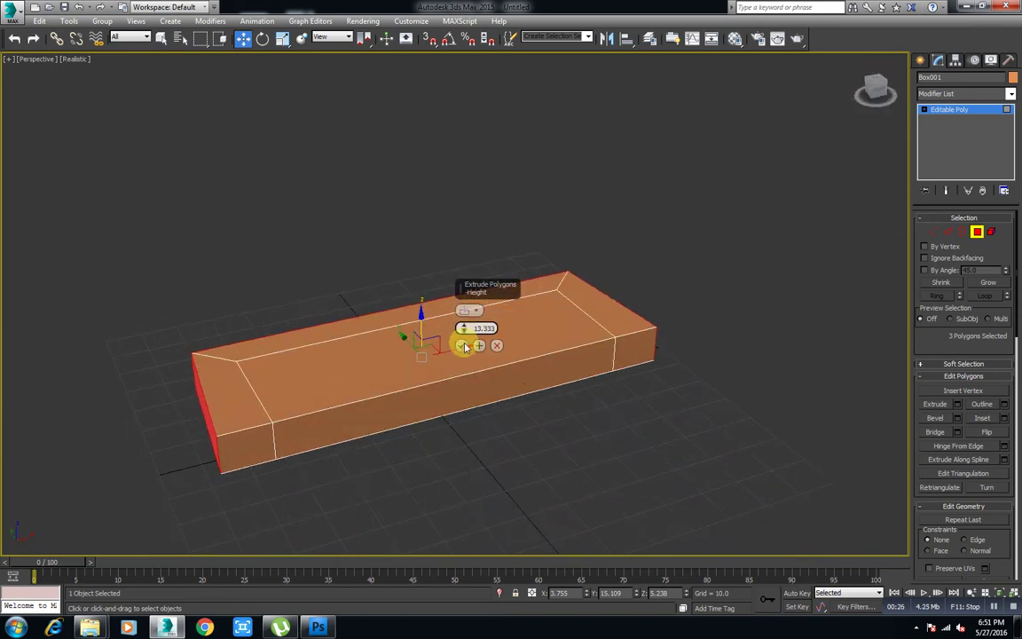
{"action": "left_click", "coordinate": [461, 345]}
- Select both end faces, the back rim and the top face, then extrude them upward
{"action": "mouse_move", "coordinate": [461, 346]}
{"action": "middle_mouse_down", "text": "alt"}
{"action": "mouse_move", "coordinate": [547, 317]}
{"action": "mouse_move", "coordinate": [491, 337]}
{"action": "mouse_move", "coordinate": [497, 278]}
{"action": "middle_mouse_up", "text": "alt"}
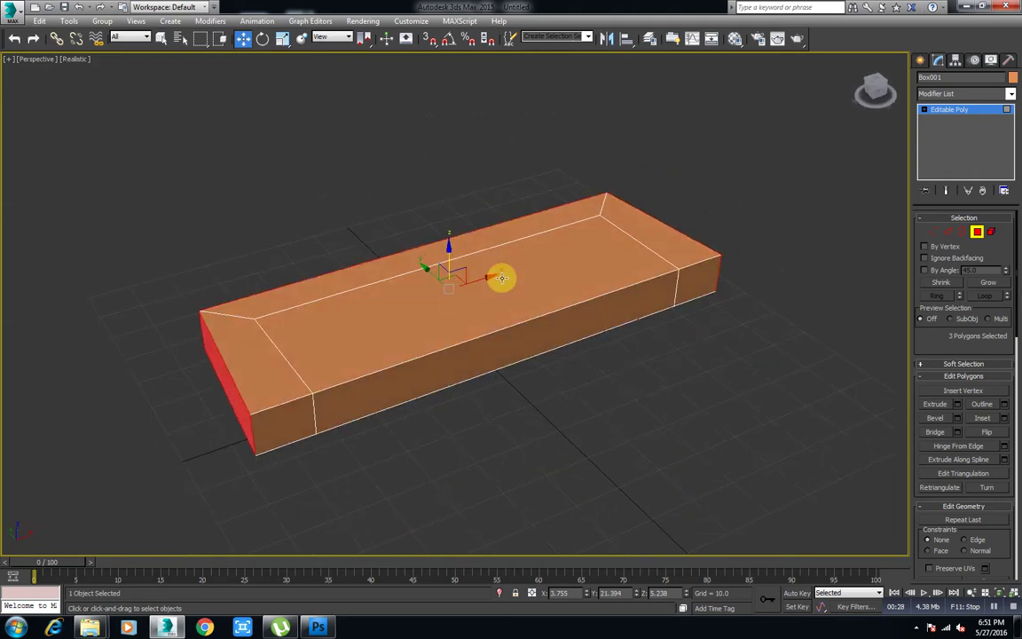
{"action": "left_click", "coordinate": [655, 238]}
{"action": "left_click", "coordinate": [532, 227], "text": "ctrl"}
{"action": "left_click", "coordinate": [275, 376], "text": "ctrl"}
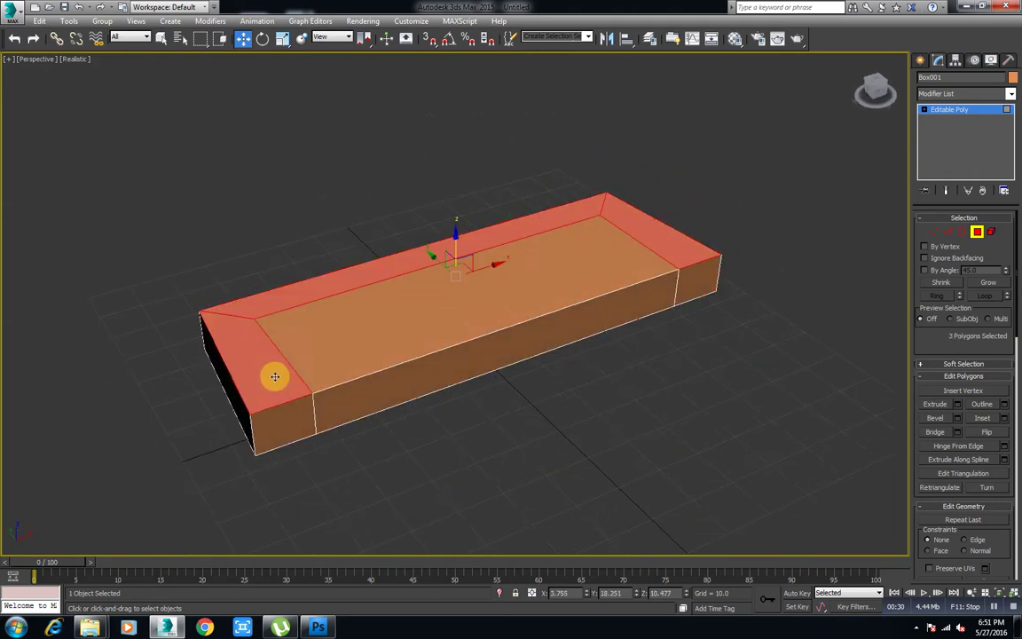
{"action": "right_click", "coordinate": [773, 197]}
{"action": "left_click", "coordinate": [409, 316], "text": "ctrl"}
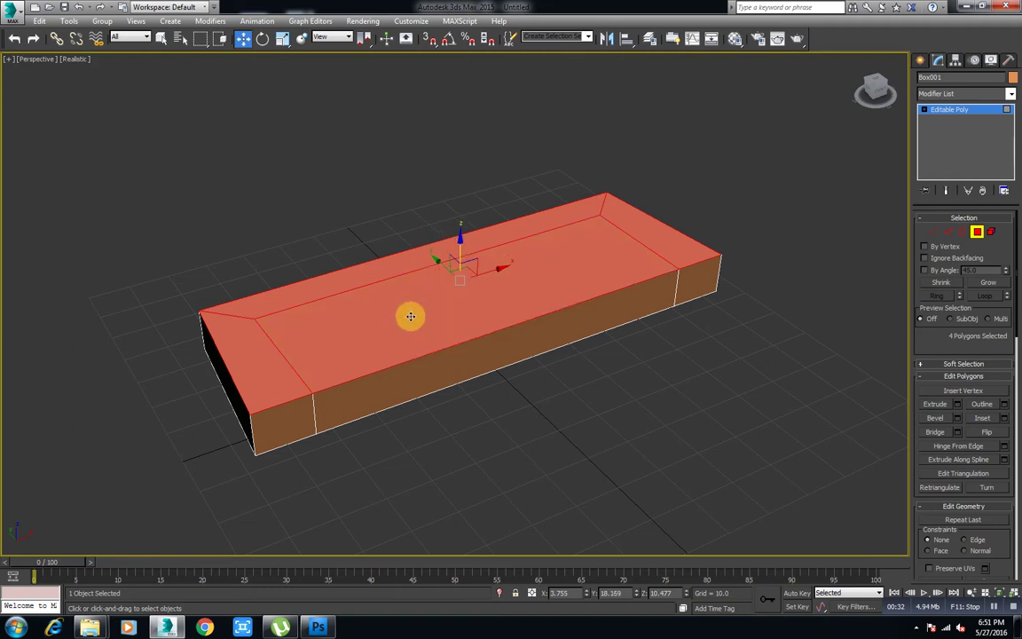
{"action": "right_click", "coordinate": [779, 196]}
{"action": "left_click", "coordinate": [661, 221]}
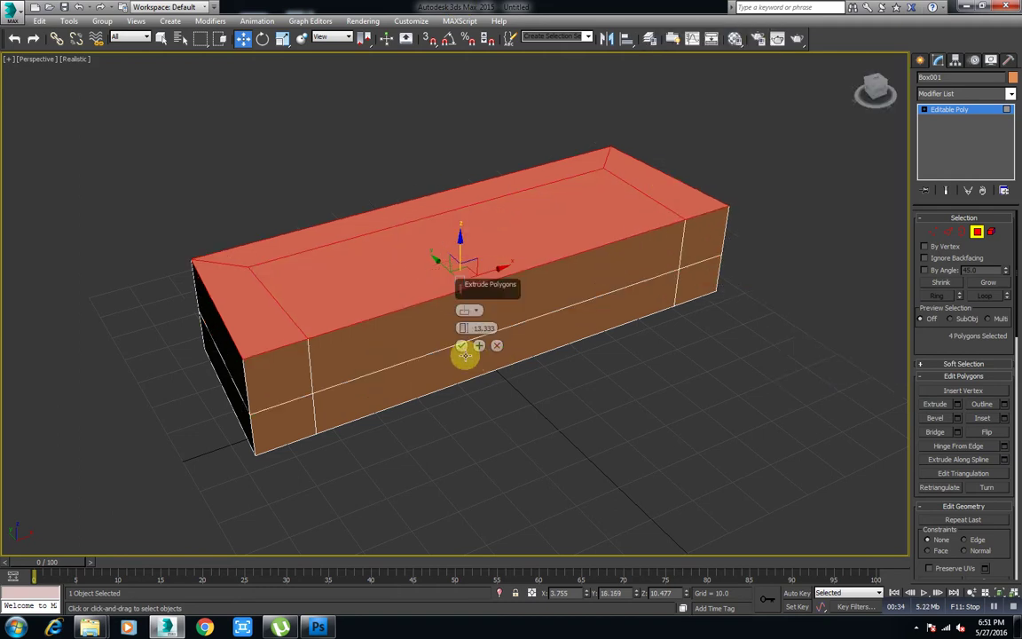
{"action": "left_click", "coordinate": [462, 346]}
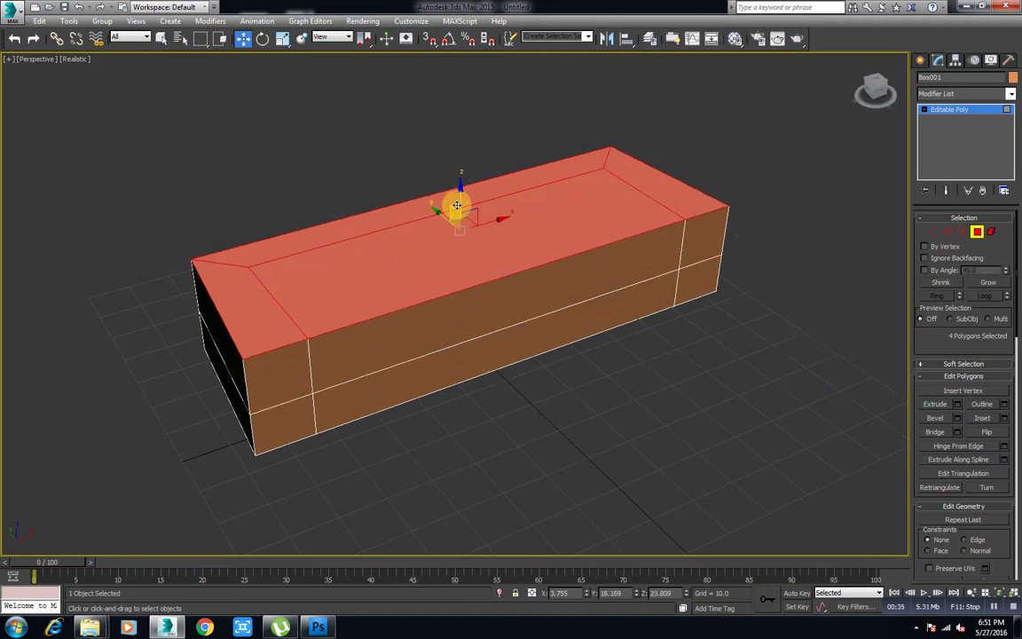
- Drop the seat face, extrude the back and arm faces again, and raise them higher
{"action": "left_click", "coordinate": [400, 298], "text": "alt"}
{"action": "right_click", "coordinate": [794, 177]}
{"action": "left_click", "coordinate": [676, 210]}
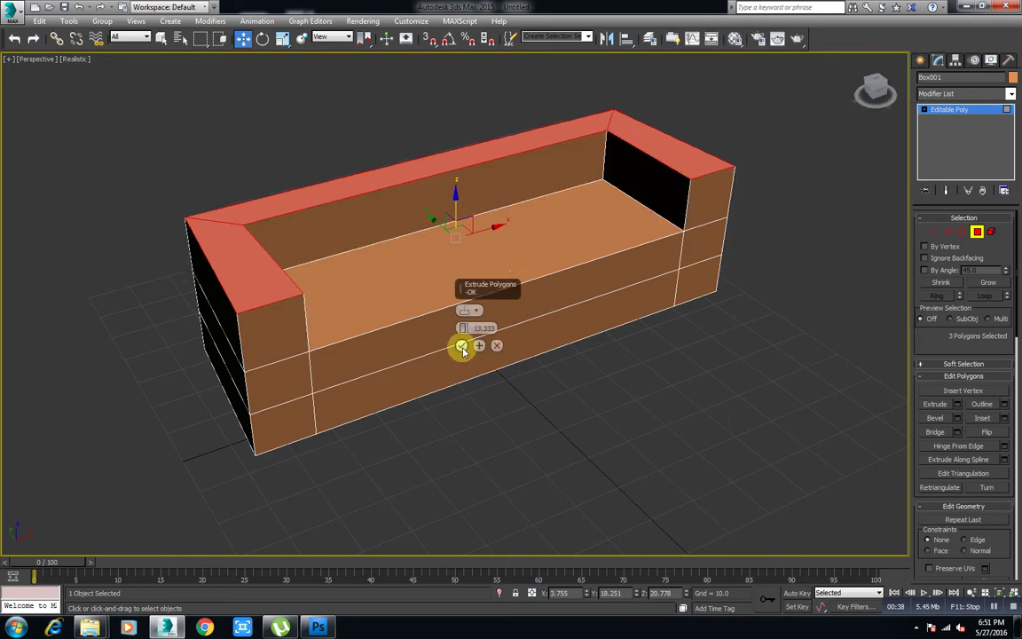
{"action": "left_click", "coordinate": [413, 312]}
{"action": "middle_click_drag", "start_coordinate": [472, 232], "coordinate": [444, 238], "text": "alt"}
{"action": "left_click_drag", "start_coordinate": [441, 229], "coordinate": [446, 216]}
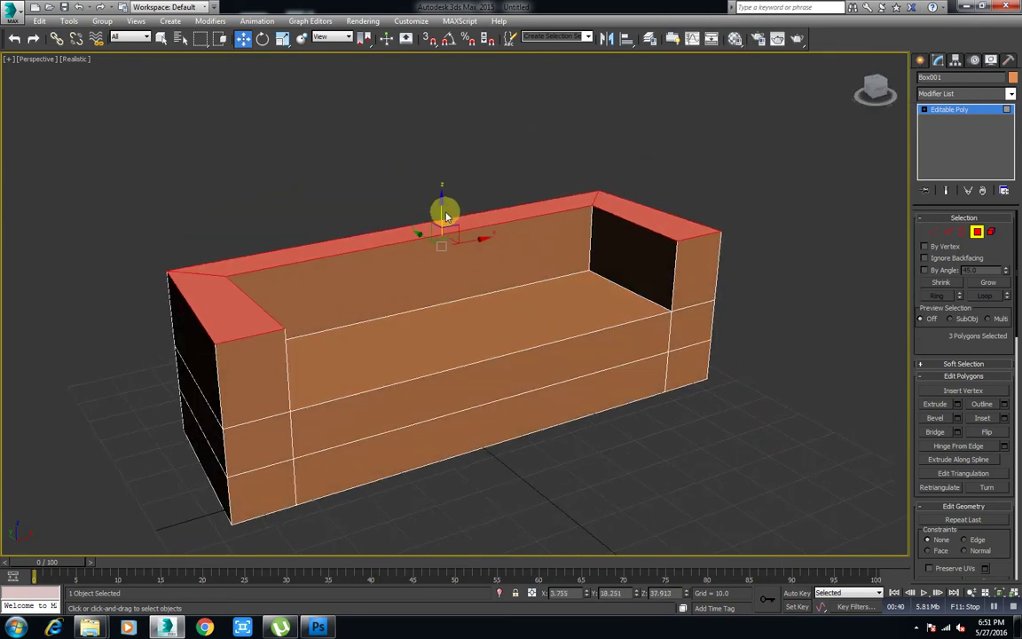
- Add TurboSmooth with 3 iterations and enter Edge level with Show End Result on
{"action": "left_click", "coordinate": [976, 96]}
{"action": "scroll", "coordinate": [972, 364], "scroll_direction": "down", "scroll_amount": 5}
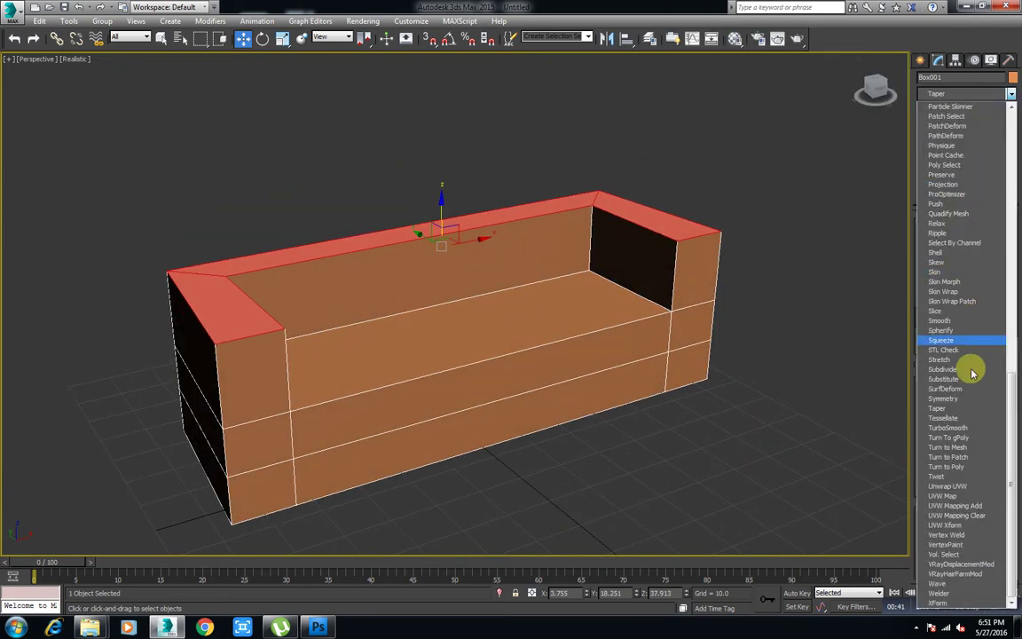
{"action": "left_click", "coordinate": [972, 433]}
{"action": "left_click", "coordinate": [1003, 235]}
{"action": "left_click", "coordinate": [1003, 236]}
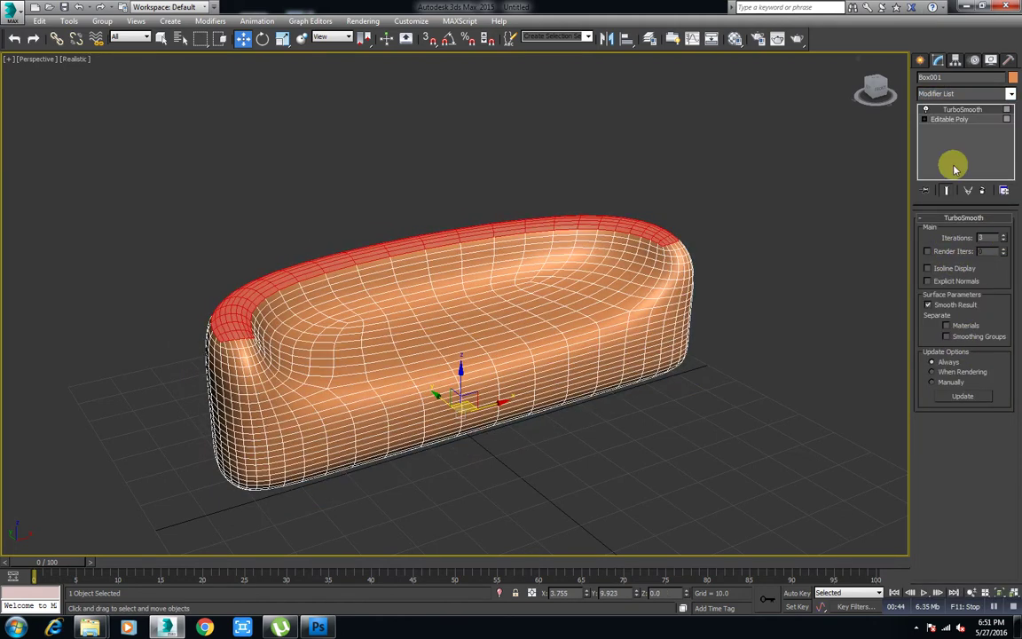
{"action": "left_click", "coordinate": [926, 119]}
{"action": "left_click", "coordinate": [944, 138]}
{"action": "left_click", "coordinate": [946, 190]}
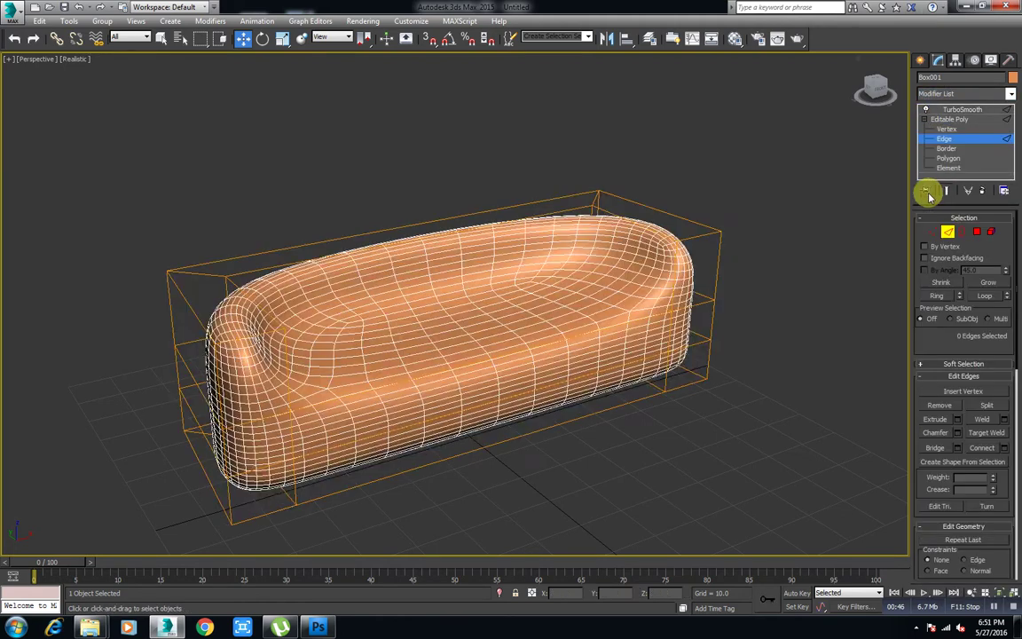
- Connect an edge ring across the sofa with 3 edge loops pinched 98
{"action": "key", "text": "F4"}
{"action": "mouse_move", "coordinate": [760, 167]}
{"action": "middle_mouse_down", "text": "alt"}
{"action": "mouse_move", "coordinate": [593, 201]}
{"action": "mouse_move", "coordinate": [432, 136]}
{"action": "middle_mouse_up", "text": "alt"}
{"action": "double_click", "coordinate": [593, 200]}
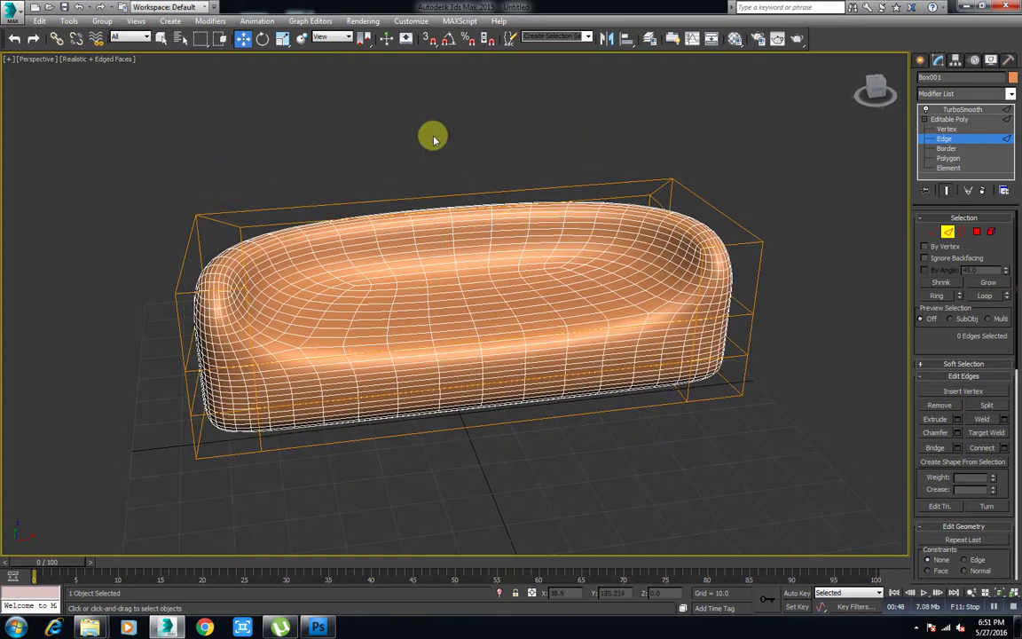
{"action": "right_click", "coordinate": [638, 204]}
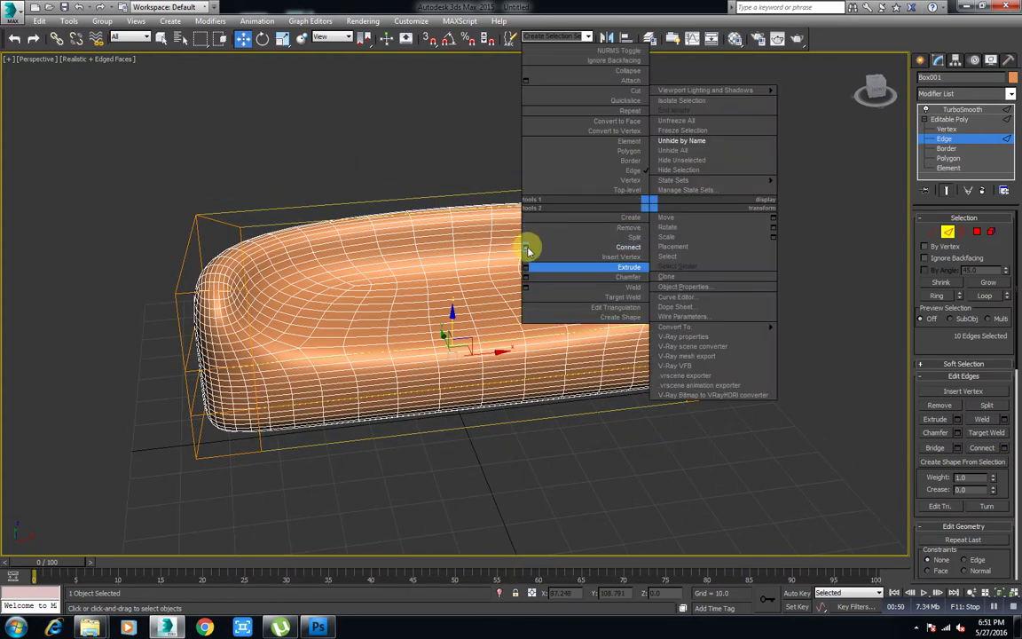
{"action": "left_click", "coordinate": [528, 248]}
{"action": "left_click_drag", "start_coordinate": [463, 308], "coordinate": [465, 307]}
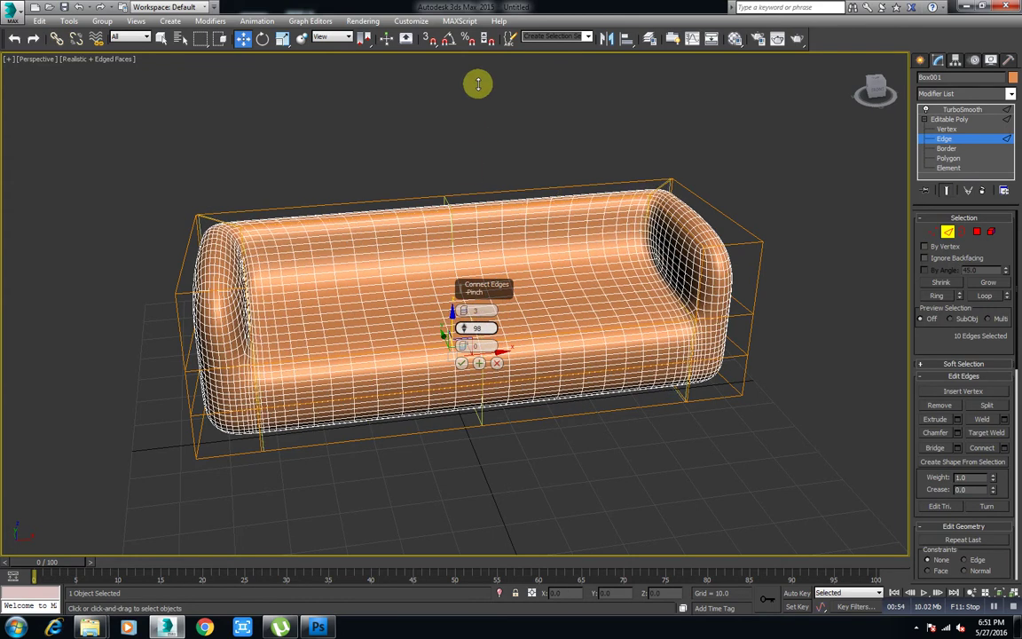
{"action": "left_click", "coordinate": [461, 364]}
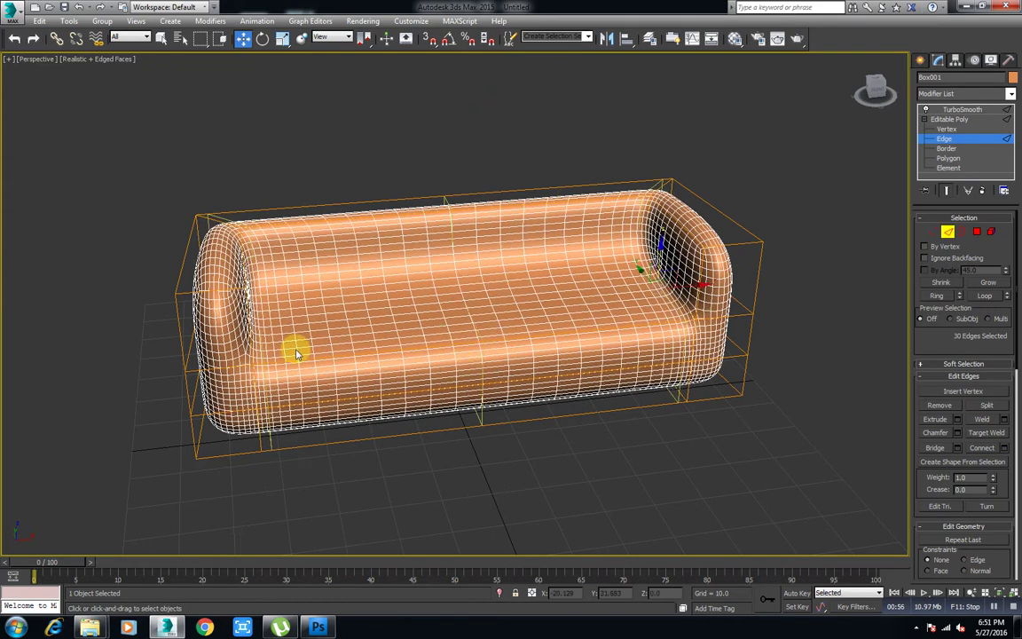
- Select an edge at the sofa's left end and grow it to its full ring
{"action": "left_click", "coordinate": [207, 293]}
{"action": "left_click", "coordinate": [940, 296]}
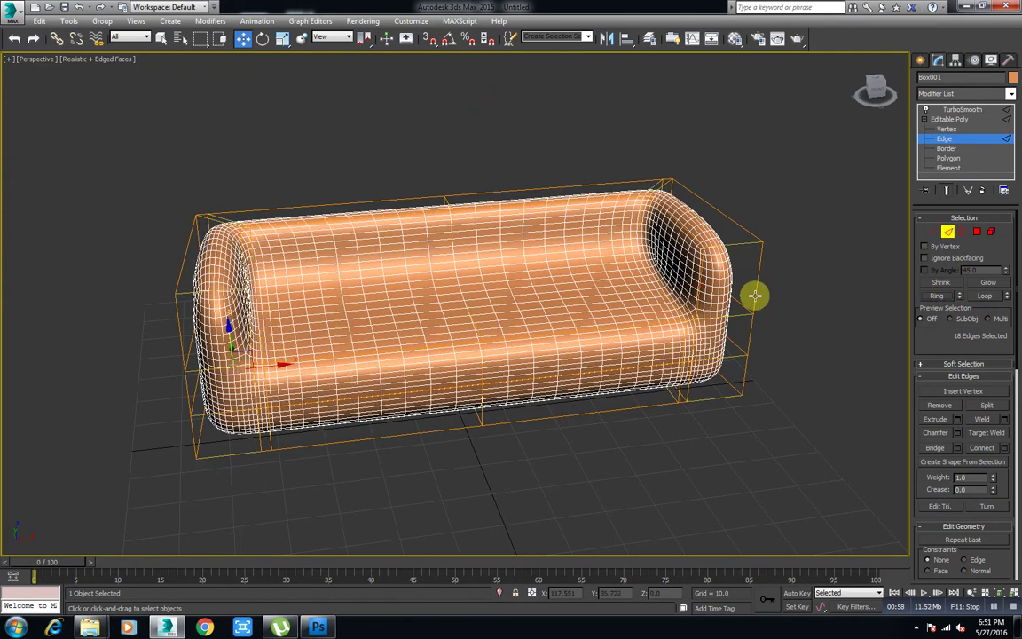
{"action": "middle_click_drag", "start_coordinate": [753, 292], "coordinate": [575, 285], "text": "alt"}
- Connect the selected edge ring with 2 segments pinched 93
{"action": "right_click", "coordinate": [665, 183]}
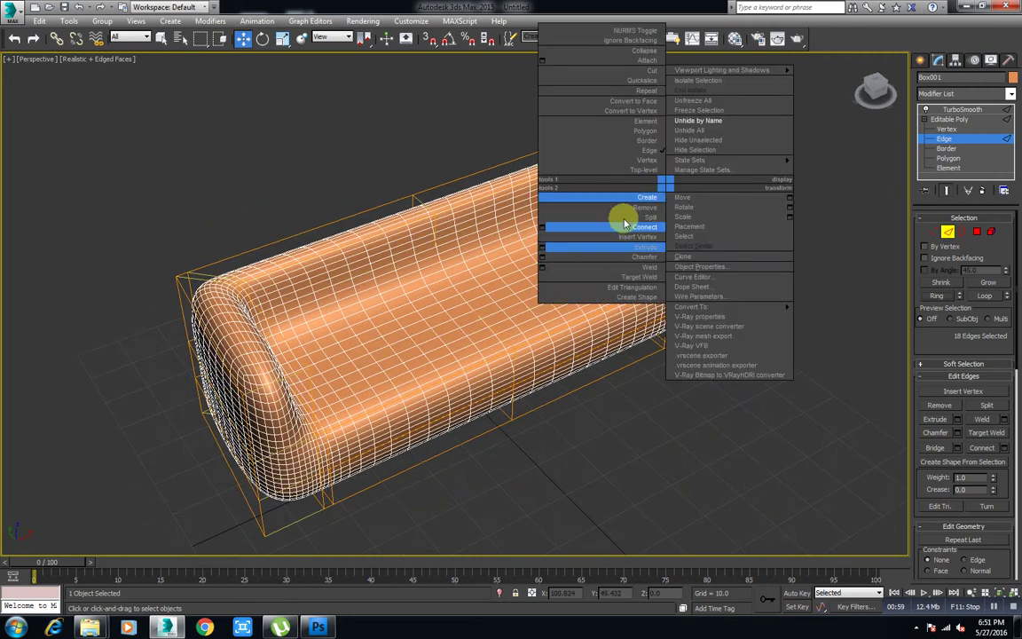
{"action": "left_click", "coordinate": [541, 229]}
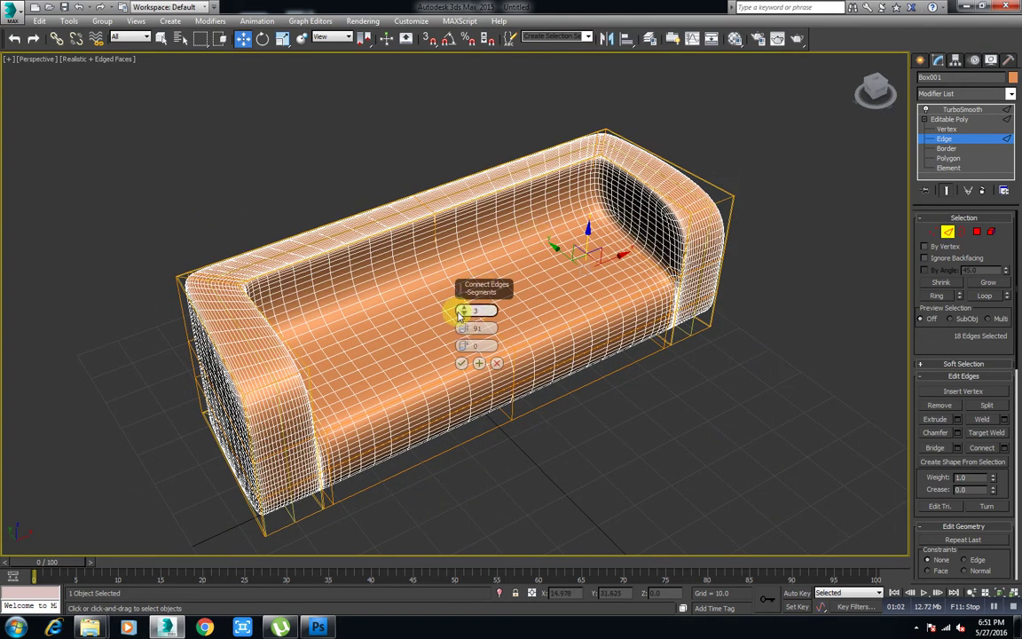
{"action": "left_click_drag", "start_coordinate": [460, 312], "coordinate": [462, 325]}
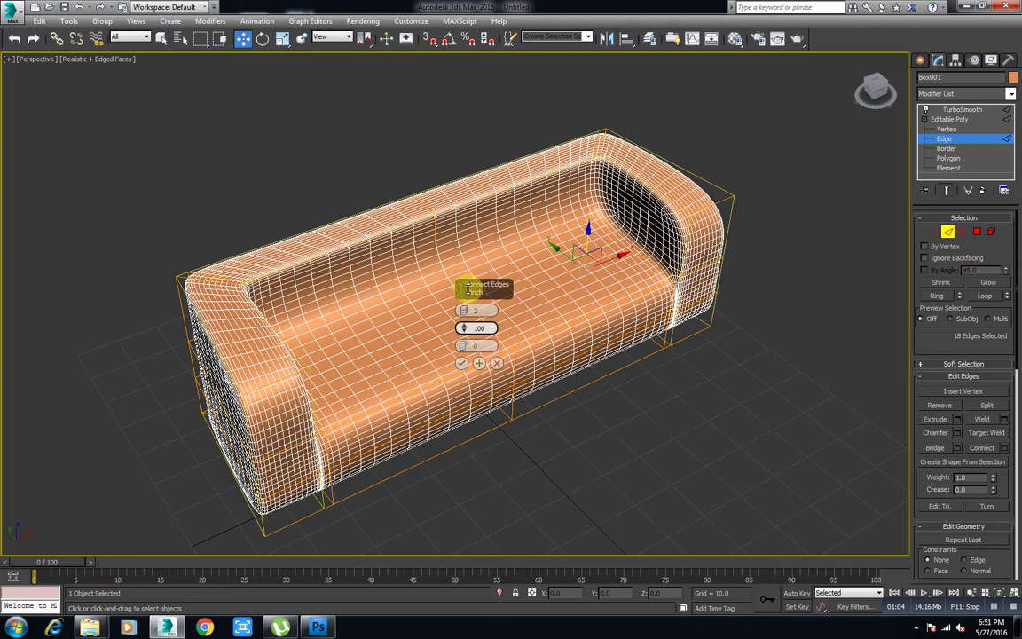
{"action": "left_click", "coordinate": [460, 365]}
{"action": "middle_click_drag", "start_coordinate": [456, 364], "coordinate": [459, 331], "text": "alt"}
{"action": "key", "text": "F4"}
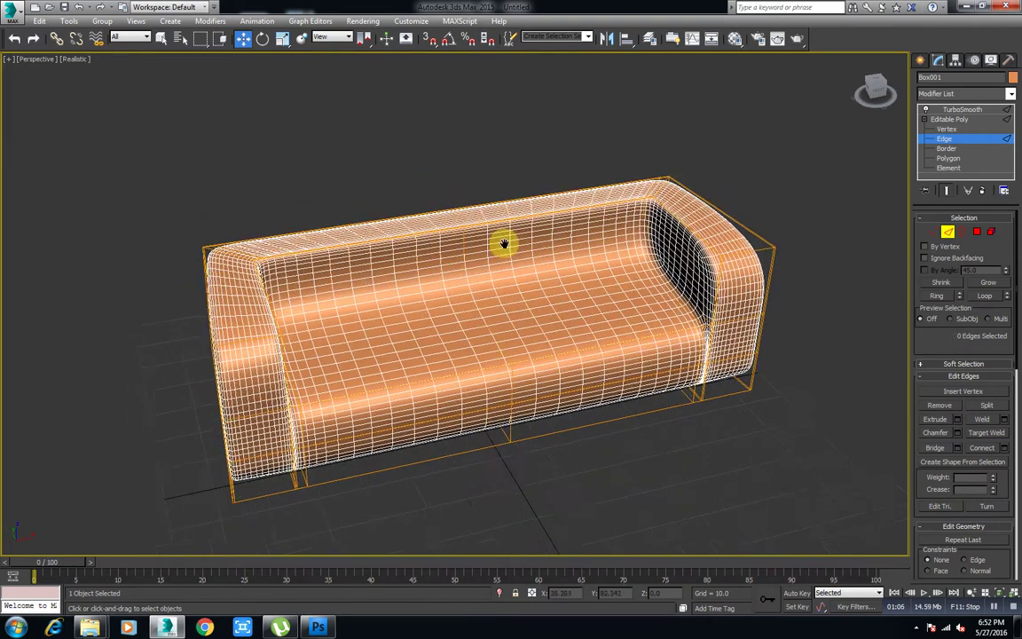
{"action": "middle_click_drag", "start_coordinate": [503, 244], "coordinate": [510, 248]}
- Select another edge ring across the sofa and connect it with new loops
{"action": "double_click", "coordinate": [734, 219]}
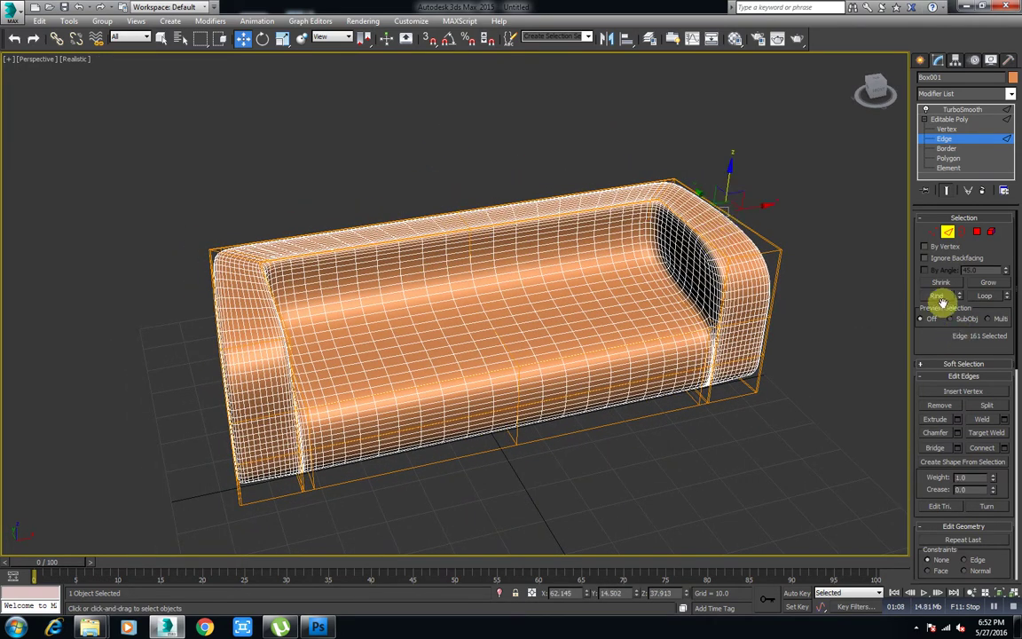
{"action": "right_click", "coordinate": [707, 201]}
{"action": "left_click", "coordinate": [586, 251]}
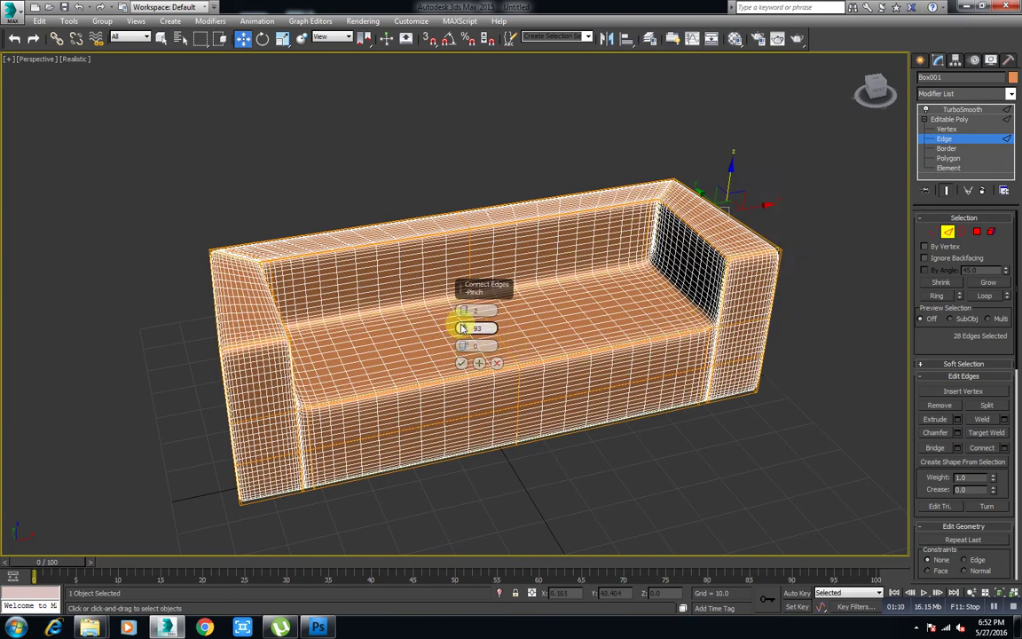
{"action": "left_click", "coordinate": [461, 363]}
- Push the selected seat edges toward the back and view the sofa from the front
{"action": "middle_click_drag", "start_coordinate": [457, 359], "coordinate": [480, 323], "text": "alt"}
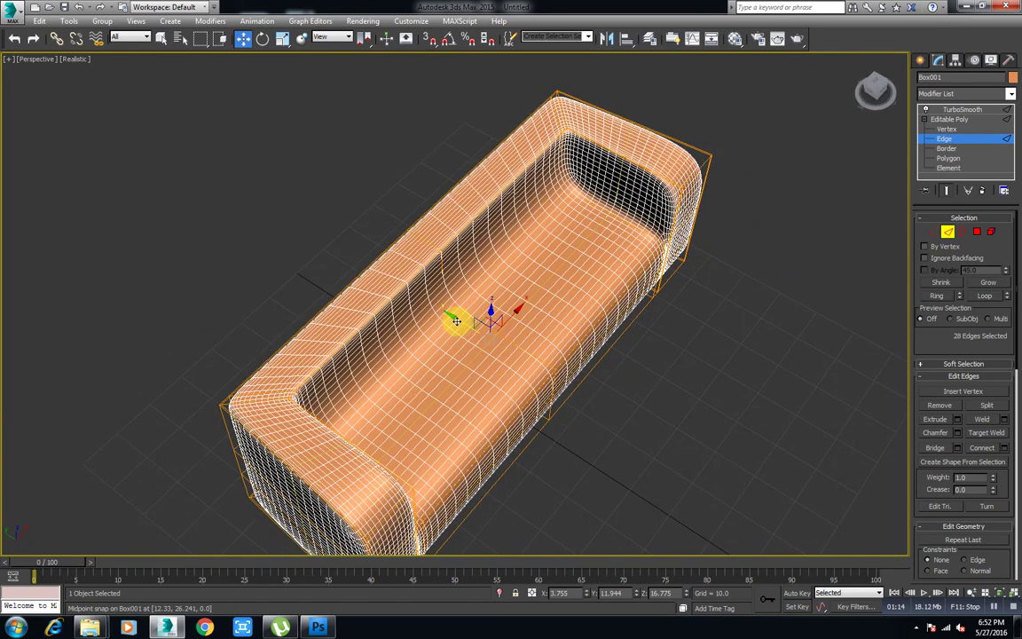
{"action": "left_click_drag", "start_coordinate": [456, 321], "coordinate": [411, 291]}
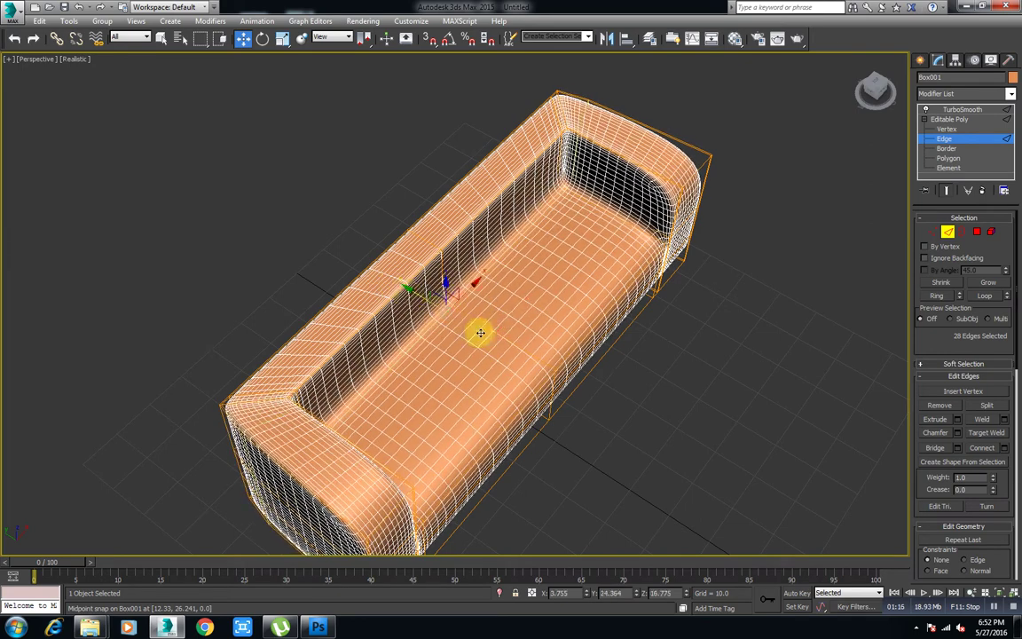
{"action": "middle_click_drag", "start_coordinate": [480, 332], "coordinate": [388, 274], "text": "alt"}
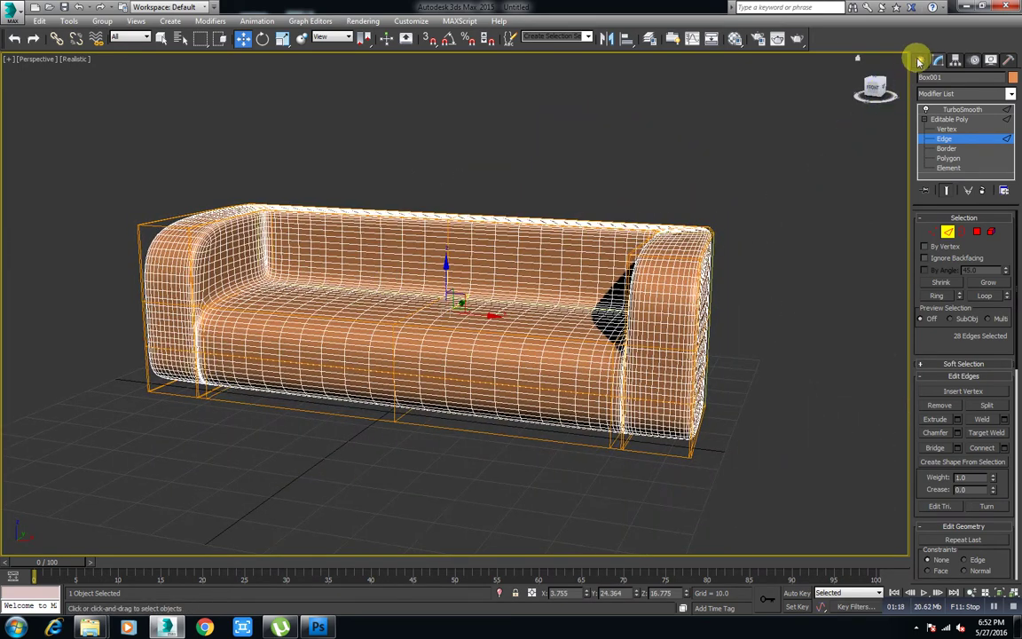
{"action": "left_click", "coordinate": [920, 60]}
{"action": "left_click", "coordinate": [74, 58]}
{"action": "left_click", "coordinate": [88, 83]}
{"action": "left_click_drag", "start_coordinate": [523, 142], "coordinate": [637, 152]}
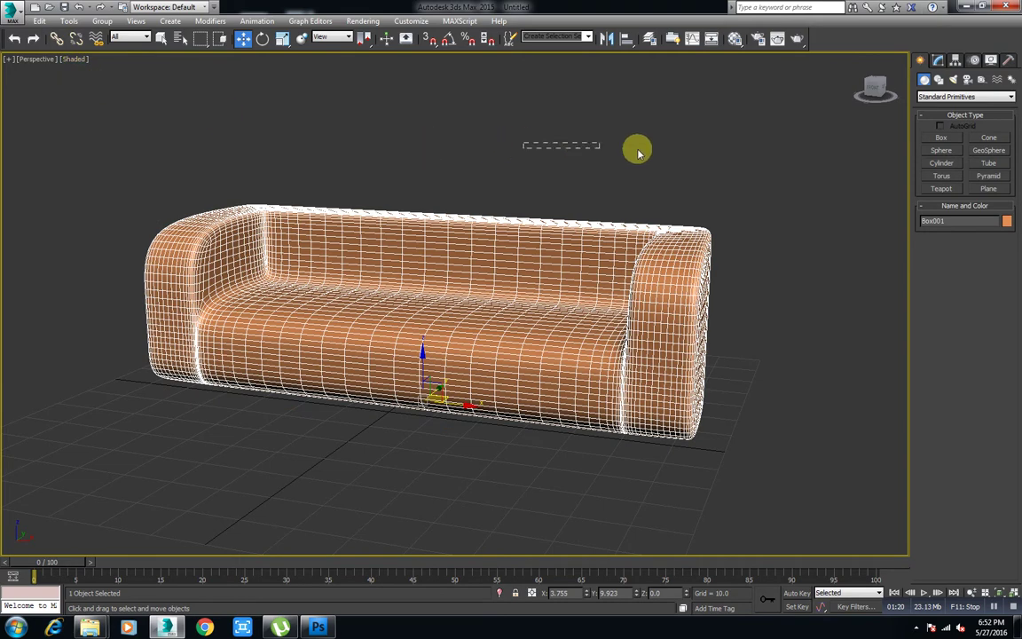
{"action": "middle_click_drag", "start_coordinate": [637, 152], "coordinate": [574, 273], "text": "alt"}
{"action": "key", "text": "F4"}
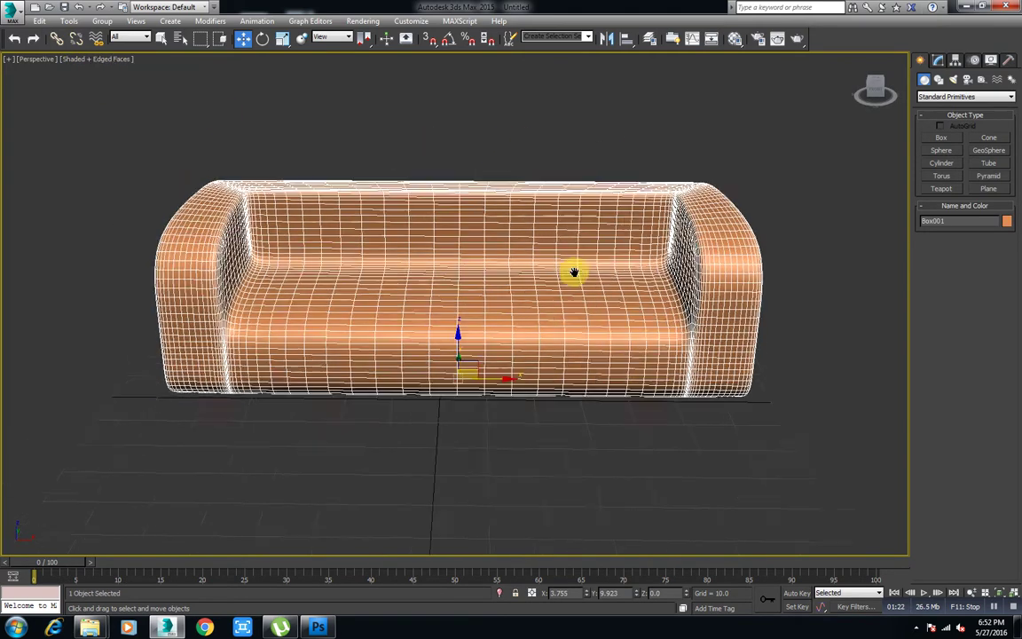
{"action": "key", "text": "F4"}
{"action": "middle_click_drag", "start_coordinate": [574, 273], "coordinate": [561, 258], "text": "alt"}
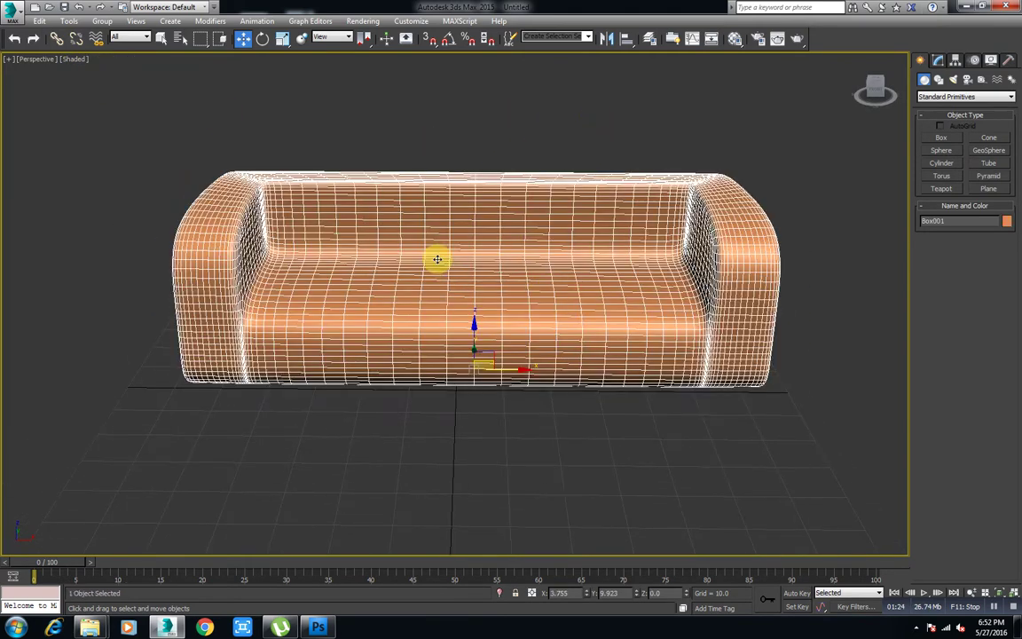
{"action": "middle_click_drag", "start_coordinate": [437, 260], "coordinate": [963, 66], "text": "alt"}
{"action": "left_click", "coordinate": [935, 64]}
- Enter sub-object editing and extend the edge selection to an 18-edge ring
{"action": "left_click", "coordinate": [944, 139]}
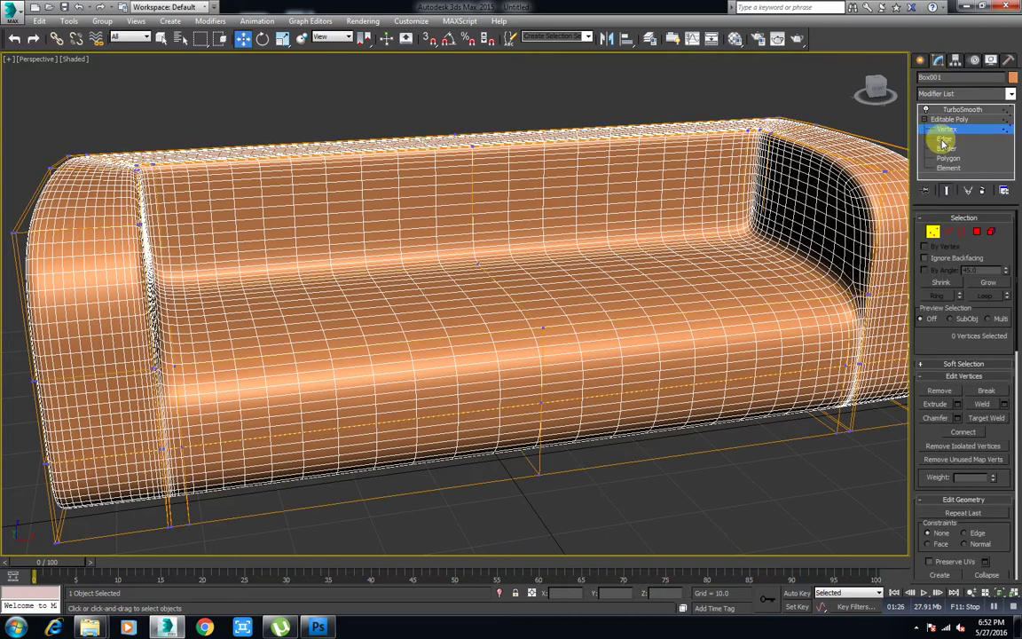
{"action": "scroll", "coordinate": [646, 251], "scroll_direction": "down", "scroll_amount": 5}
{"action": "scroll", "coordinate": [599, 293], "scroll_direction": "up", "scroll_amount": 2}
{"action": "scroll", "coordinate": [599, 315], "scroll_direction": "up", "scroll_amount": 4}
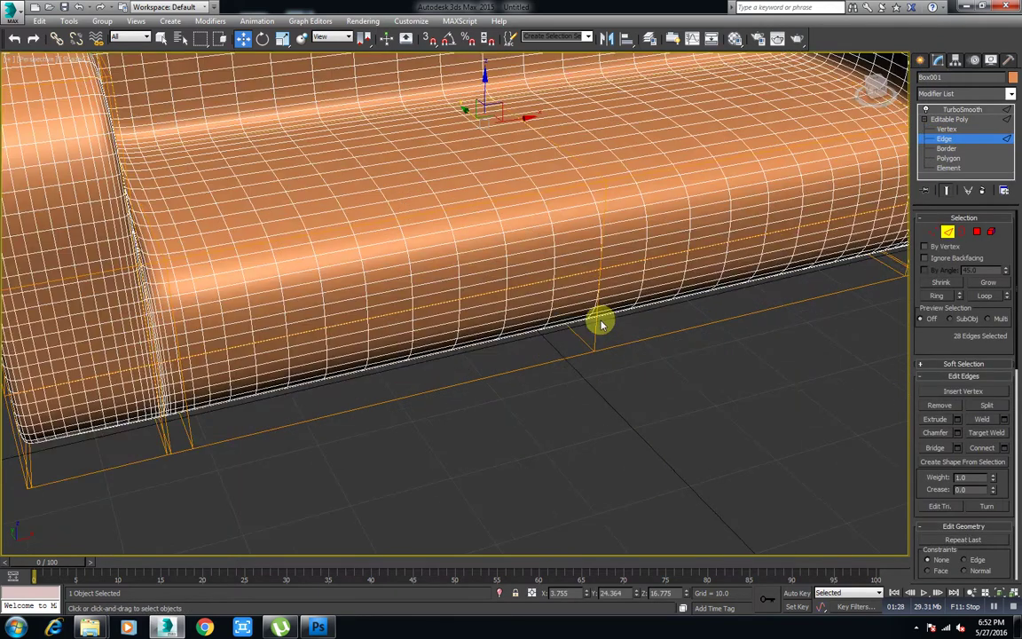
{"action": "left_click", "coordinate": [941, 295]}
{"action": "scroll", "coordinate": [604, 324], "scroll_direction": "down", "scroll_amount": 2}
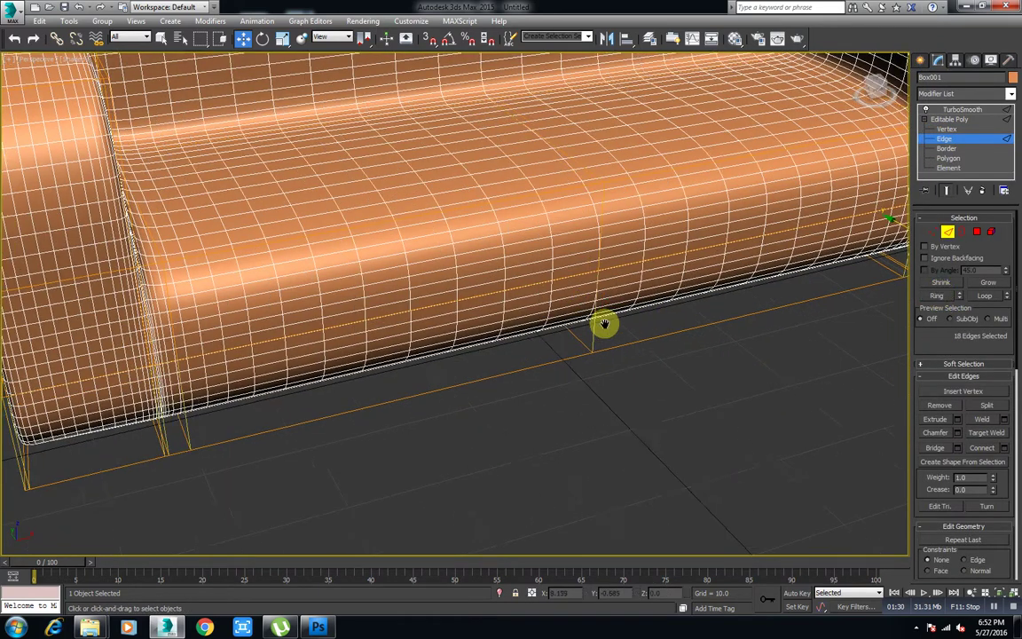
{"action": "scroll", "coordinate": [638, 325], "scroll_direction": "down", "scroll_amount": 3}
- Connect the ring with 1 segment, adding a middle edge loop across the sofa
{"action": "right_click", "coordinate": [707, 321]}
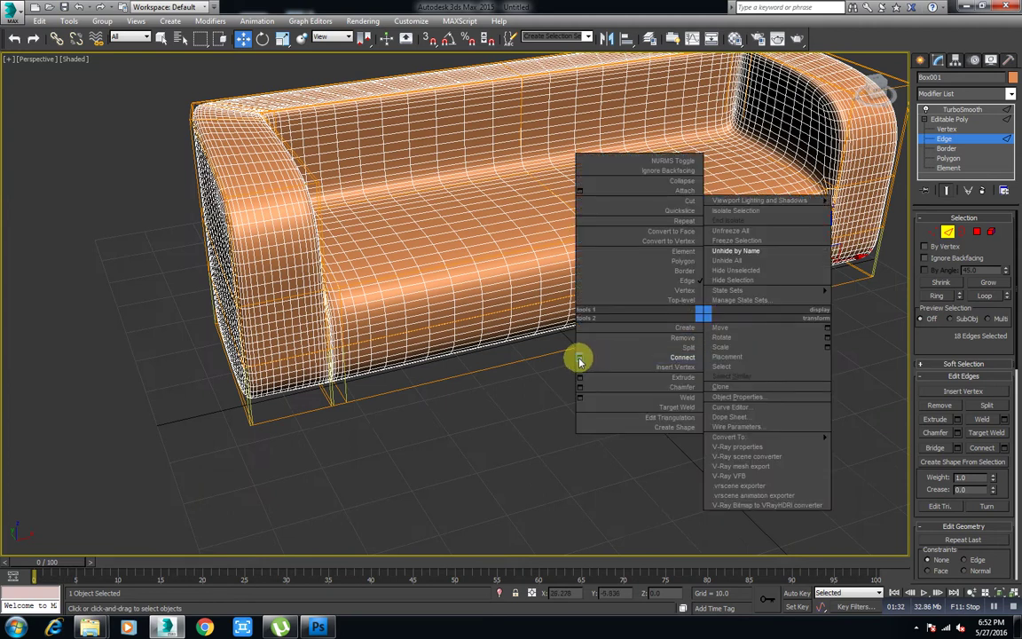
{"action": "left_click", "coordinate": [577, 357]}
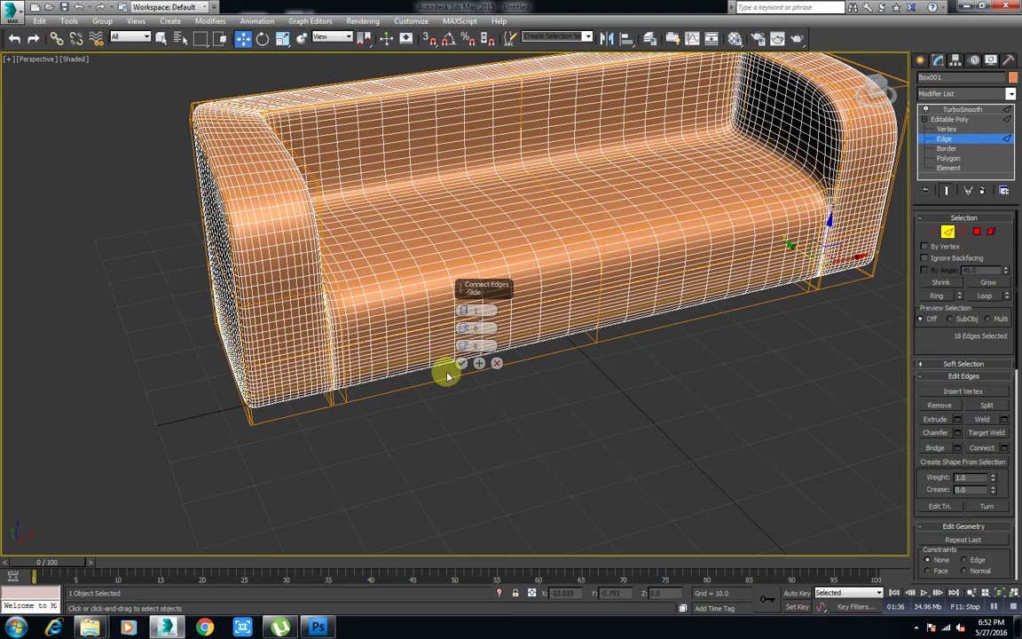
{"action": "left_click", "coordinate": [462, 363]}
{"action": "mouse_move", "coordinate": [464, 360]}
{"action": "middle_mouse_down", "text": "alt"}
{"action": "mouse_move", "coordinate": [587, 381]}
{"action": "mouse_move", "coordinate": [517, 342]}
{"action": "middle_mouse_up", "text": "alt"}
{"action": "scroll", "coordinate": [517, 342], "scroll_direction": "up", "scroll_amount": 3}
{"action": "scroll", "coordinate": [497, 347], "scroll_direction": "up", "scroll_amount": 2}
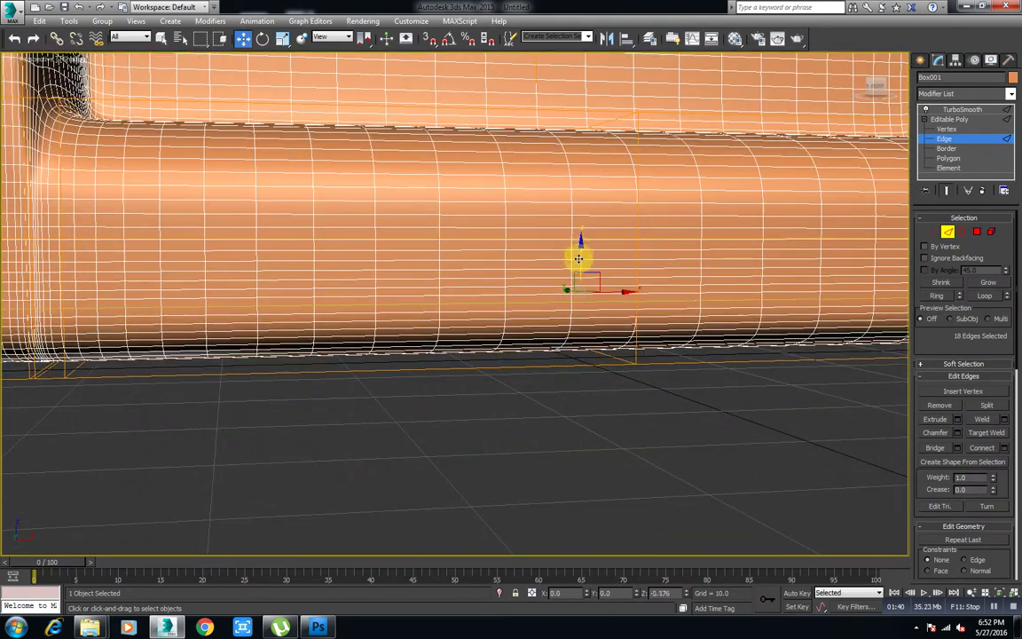
{"action": "mouse_move", "coordinate": [577, 259]}
{"action": "middle_mouse_down", "text": "alt"}
{"action": "mouse_move", "coordinate": [582, 285]}
{"action": "mouse_move", "coordinate": [611, 276]}
{"action": "mouse_move", "coordinate": [624, 218]}
{"action": "mouse_move", "coordinate": [967, 324]}
{"action": "middle_mouse_up", "text": "alt"}
{"action": "scroll", "coordinate": [527, 336], "scroll_direction": "down", "scroll_amount": 3}
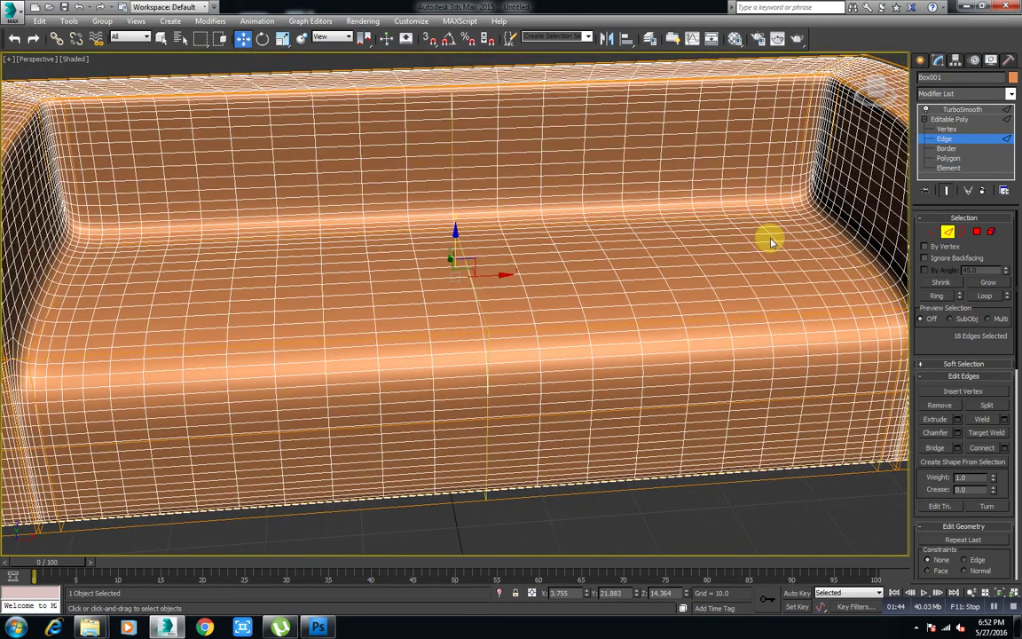
- Extrude the middle edge loop with height -1.887 and width 0 to form a crease
{"action": "right_click", "coordinate": [684, 287]}
{"action": "left_click", "coordinate": [644, 298]}
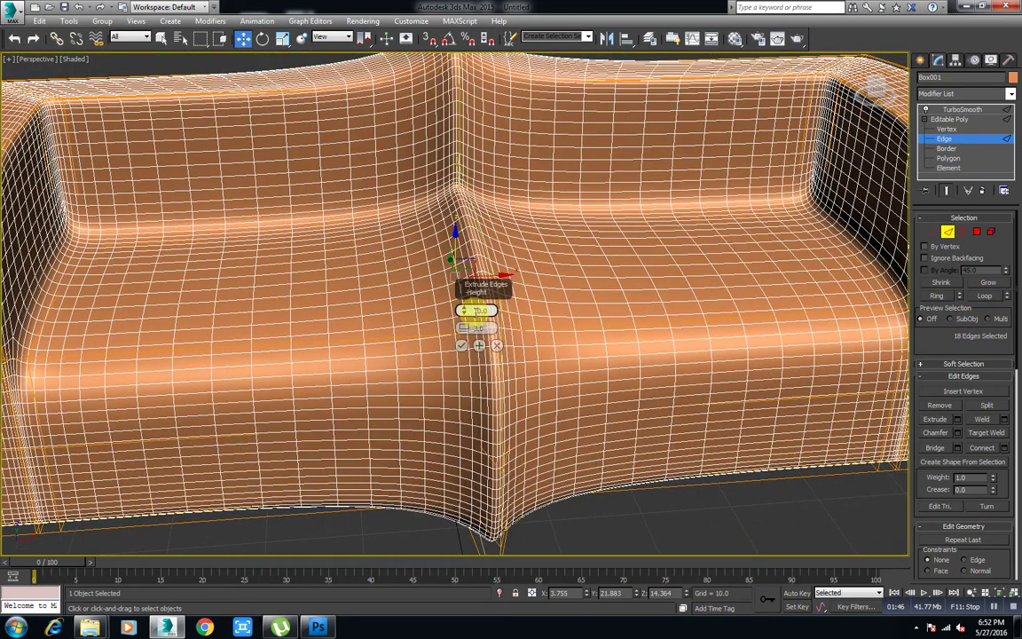
{"action": "left_click_drag", "start_coordinate": [465, 312], "coordinate": [465, 371]}
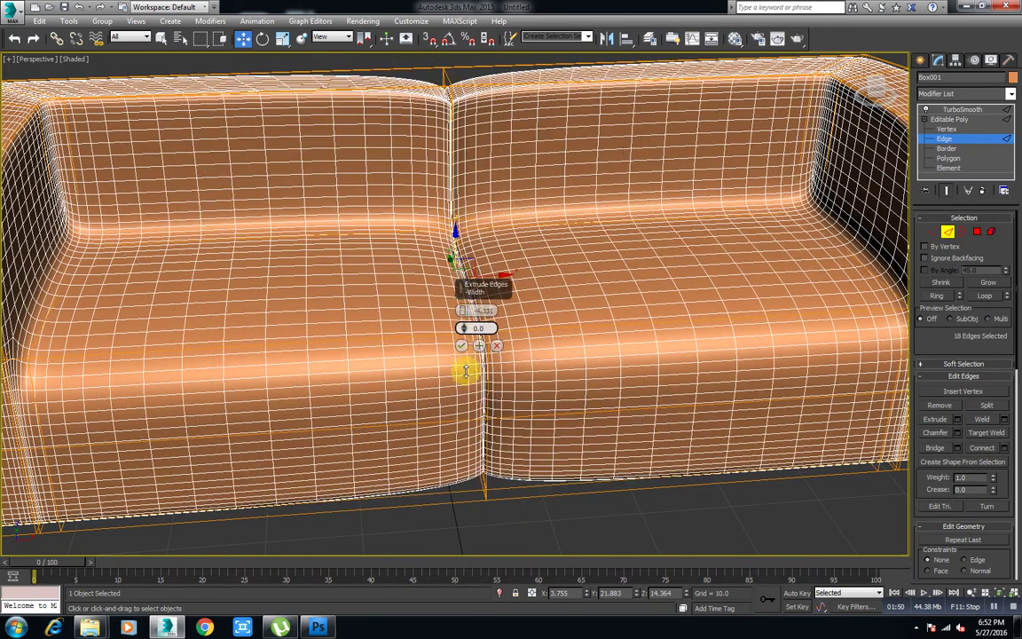
{"action": "left_click_drag", "start_coordinate": [465, 311], "coordinate": [466, 321]}
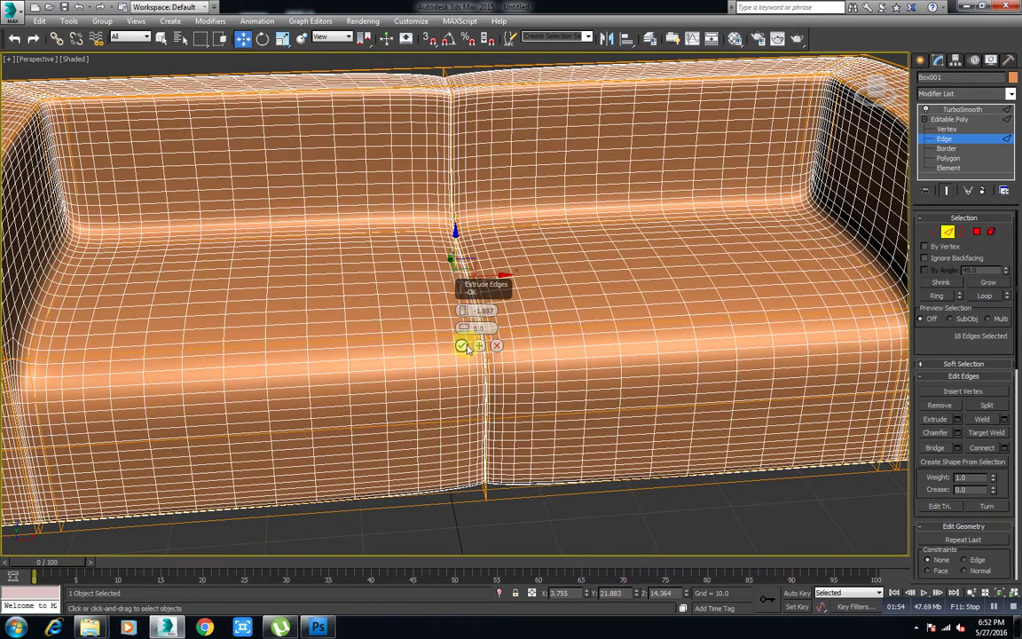
{"action": "key", "text": "z"}
- Deselect the sofa to review it, then reselect it and return to Edge level
{"action": "left_click", "coordinate": [919, 60]}
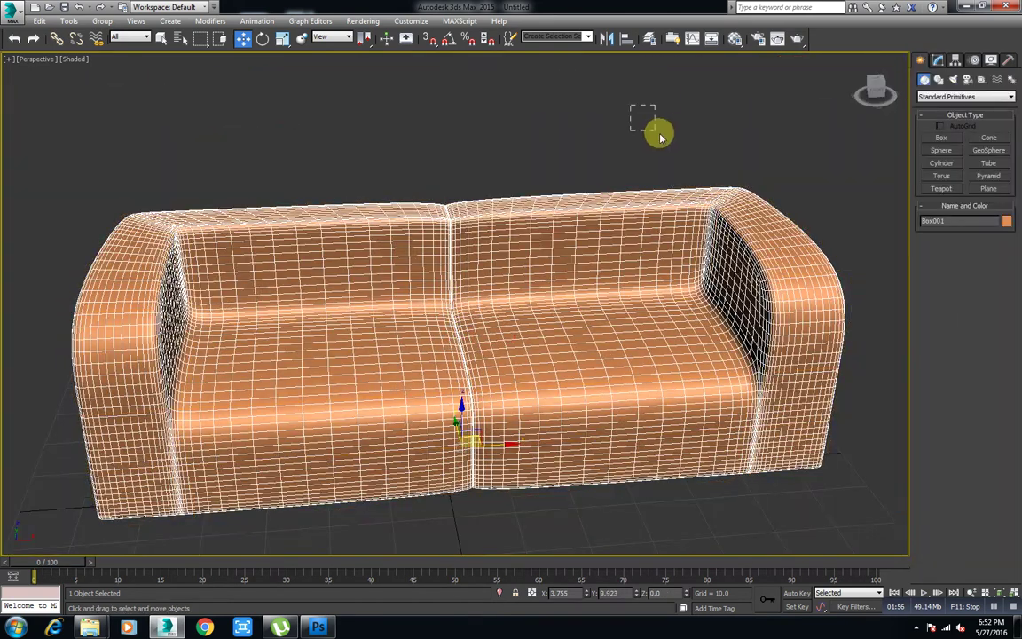
{"action": "left_click", "coordinate": [621, 119]}
{"action": "key", "text": "F4"}
{"action": "middle_click_drag", "start_coordinate": [524, 281], "coordinate": [540, 231], "text": "alt"}
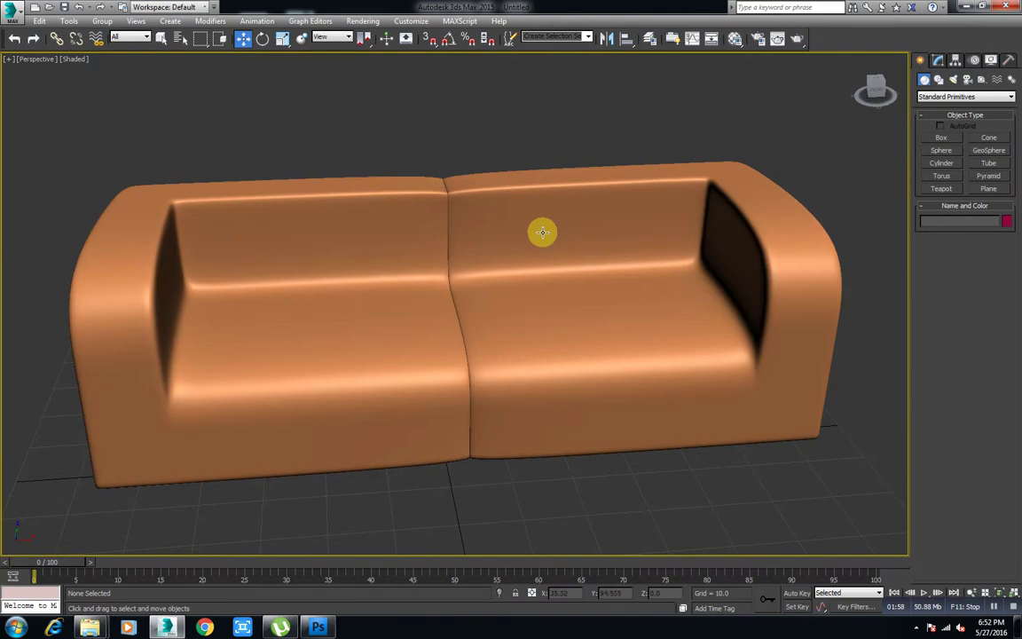
{"action": "left_click", "coordinate": [540, 231]}
{"action": "left_click", "coordinate": [938, 59]}
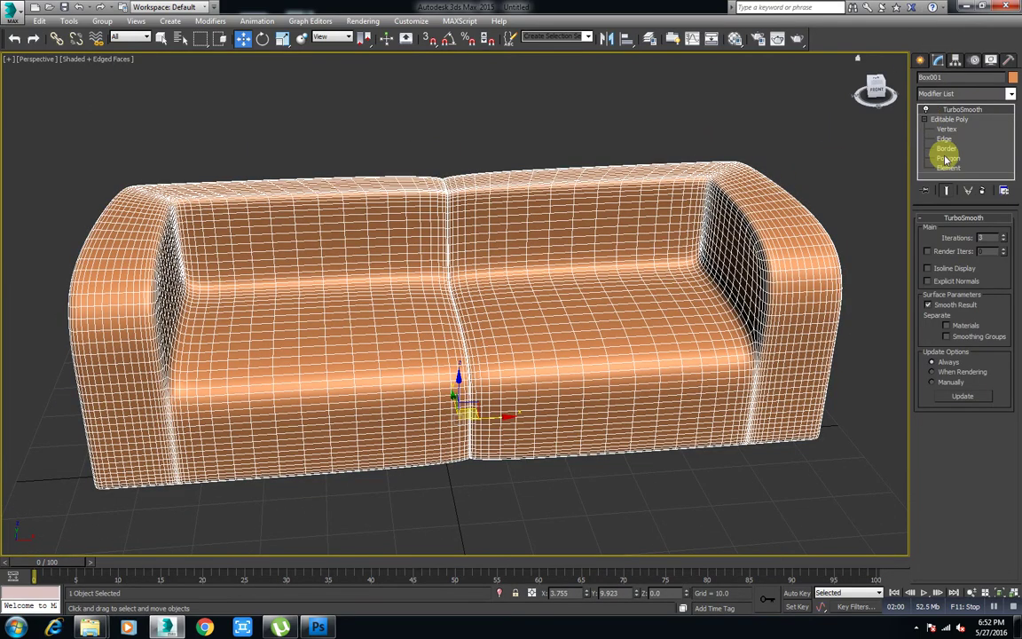
{"action": "left_click", "coordinate": [945, 142]}
{"action": "middle_click_drag", "start_coordinate": [651, 262], "coordinate": [656, 222], "text": "alt"}
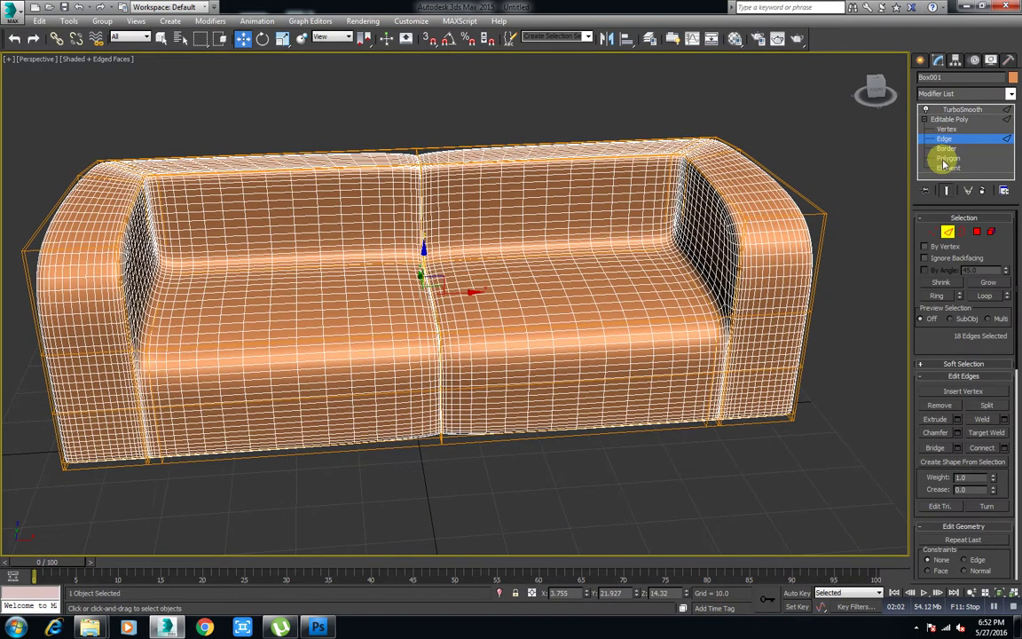
- Select the left and right seat polygons and raise them along Z
{"action": "left_click", "coordinate": [948, 158]}
{"action": "left_click", "coordinate": [772, 173]}
{"action": "left_click", "coordinate": [560, 266]}
{"action": "left_click", "coordinate": [345, 309], "text": "ctrl"}
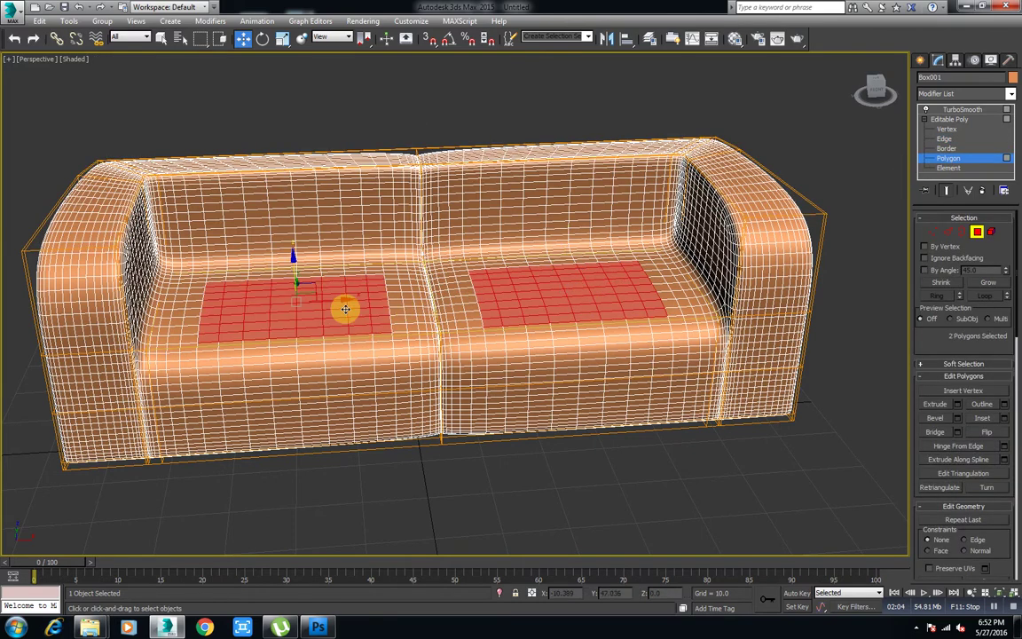
{"action": "mouse_move", "coordinate": [345, 309]}
{"action": "middle_mouse_down", "text": "alt"}
{"action": "mouse_move", "coordinate": [614, 280]}
{"action": "mouse_move", "coordinate": [623, 255]}
{"action": "mouse_move", "coordinate": [567, 274]}
{"action": "mouse_move", "coordinate": [371, 297]}
{"action": "middle_mouse_up", "text": "alt"}
{"action": "key", "text": "F4"}
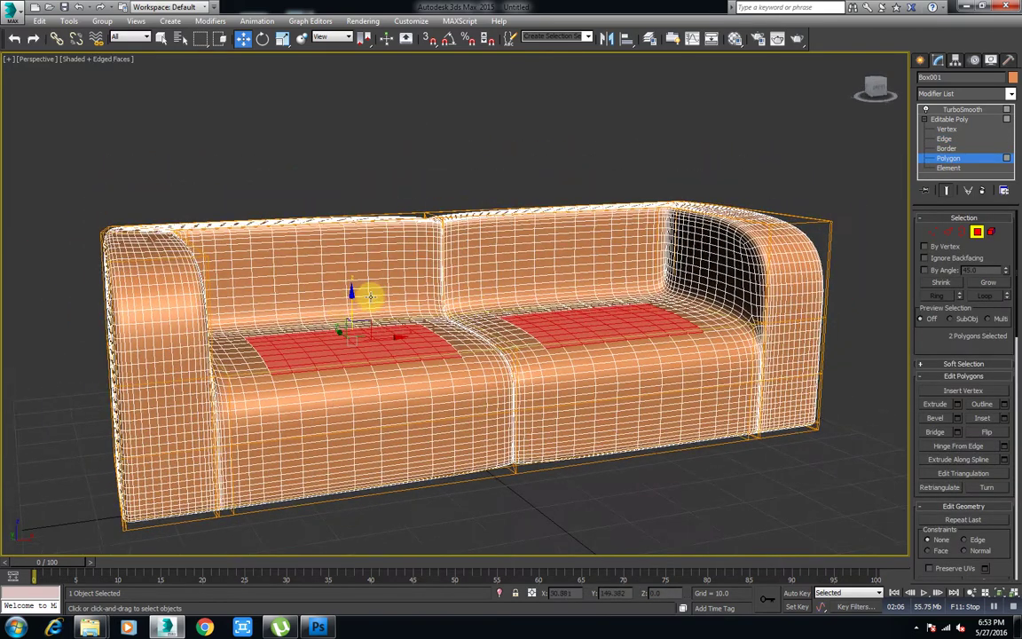
{"action": "left_click_drag", "start_coordinate": [352, 307], "coordinate": [354, 297]}
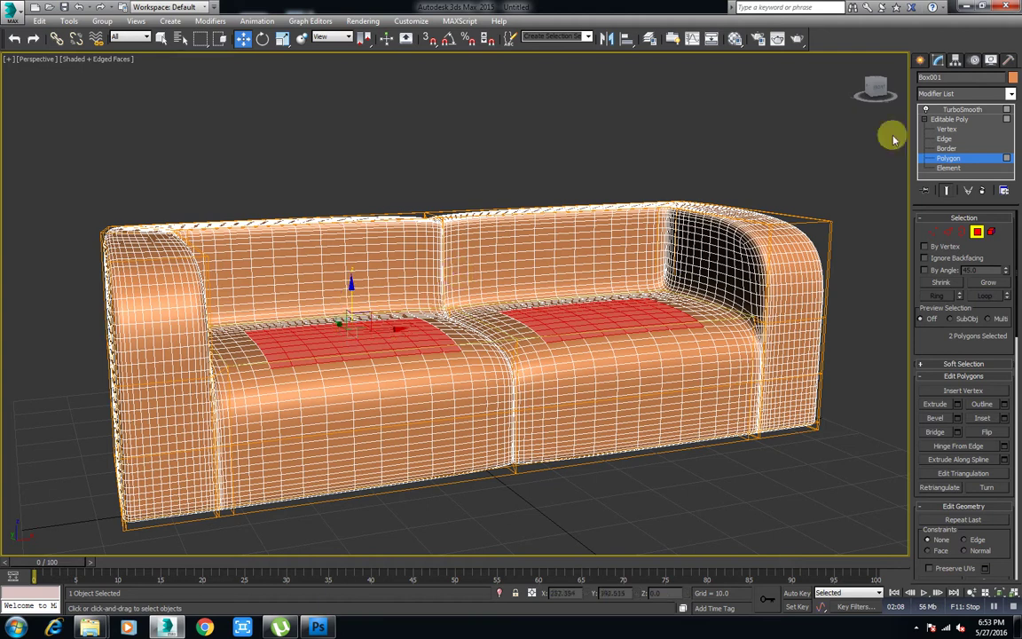
- Exit editing, deselect the sofa and inspect it from a new angle
{"action": "left_click", "coordinate": [923, 59]}
{"action": "left_click", "coordinate": [607, 187]}
{"action": "key", "text": "F4"}
{"action": "scroll", "coordinate": [650, 219], "scroll_direction": "down", "scroll_amount": 3}
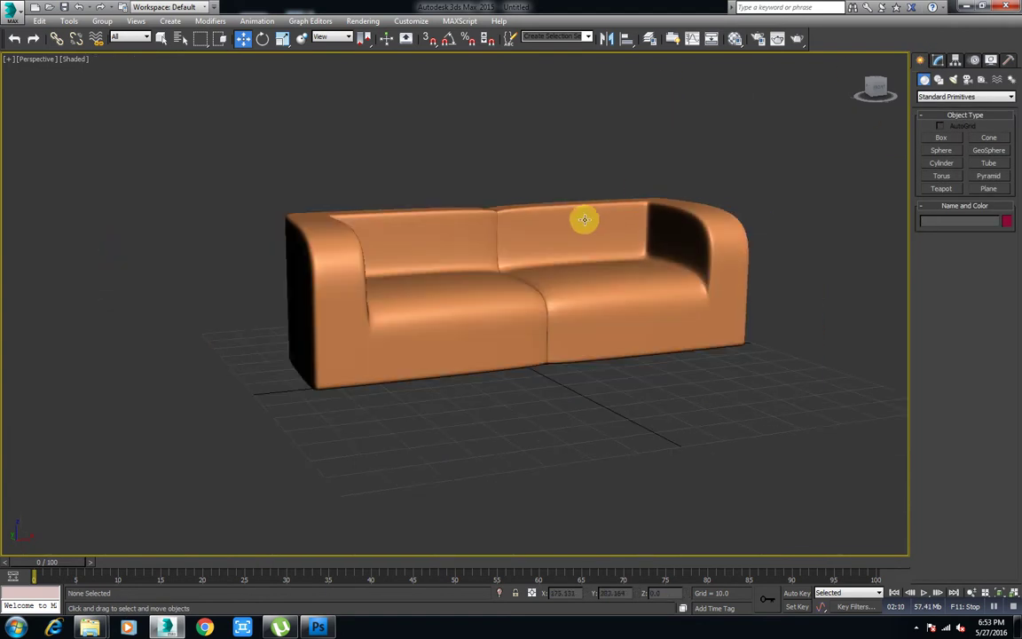
{"action": "mouse_move", "coordinate": [651, 219]}
{"action": "middle_mouse_down", "text": "alt"}
{"action": "mouse_move", "coordinate": [527, 260]}
{"action": "mouse_move", "coordinate": [476, 247]}
{"action": "mouse_move", "coordinate": [502, 256]}
{"action": "mouse_move", "coordinate": [493, 304]}
{"action": "mouse_move", "coordinate": [268, 336]}
{"action": "middle_mouse_up", "text": "alt"}
{"action": "scroll", "coordinate": [268, 335], "scroll_direction": "up", "scroll_amount": 3}
- Reselect the sofa and connect its armrest and backrest rim edges with 2 segments
{"action": "left_click", "coordinate": [268, 335]}
{"action": "key", "text": "z"}
{"action": "left_click", "coordinate": [937, 58]}
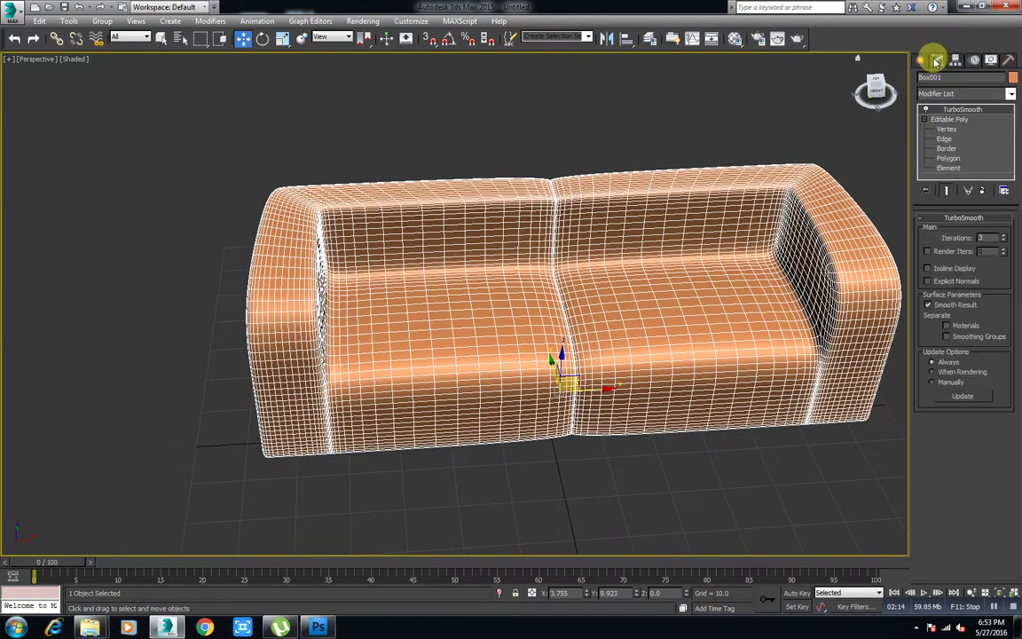
{"action": "left_click", "coordinate": [944, 140]}
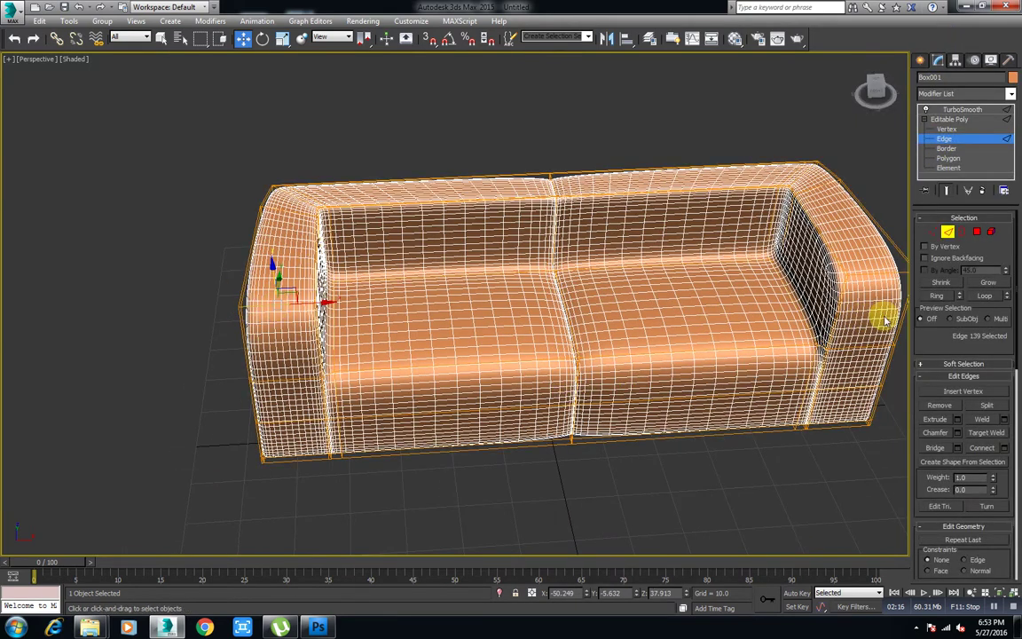
{"action": "right_click", "coordinate": [696, 156]}
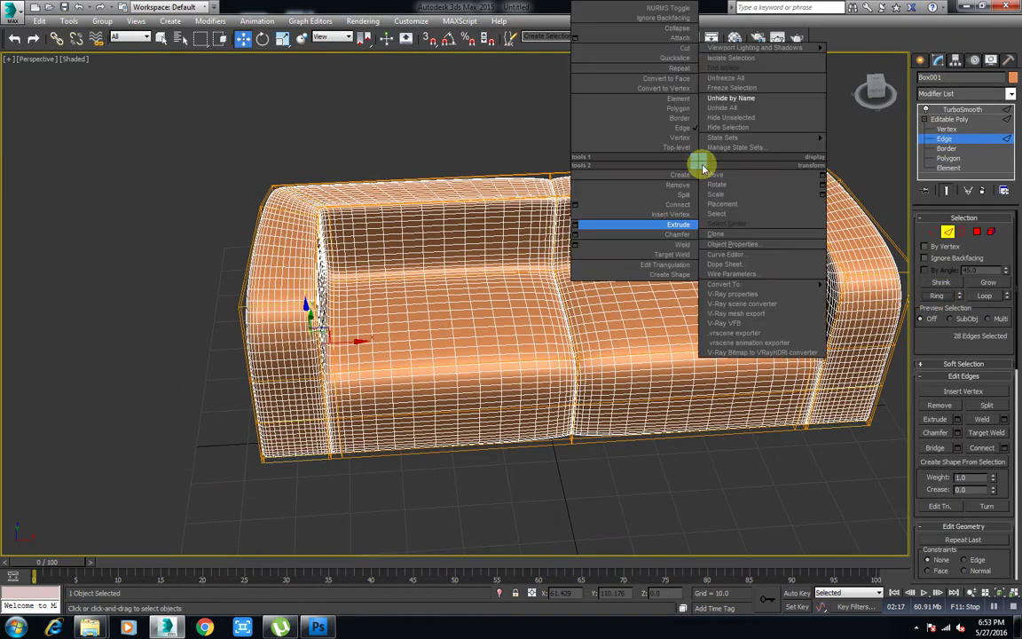
{"action": "left_click", "coordinate": [575, 199]}
{"action": "left_click_drag", "start_coordinate": [461, 312], "coordinate": [485, 216]}
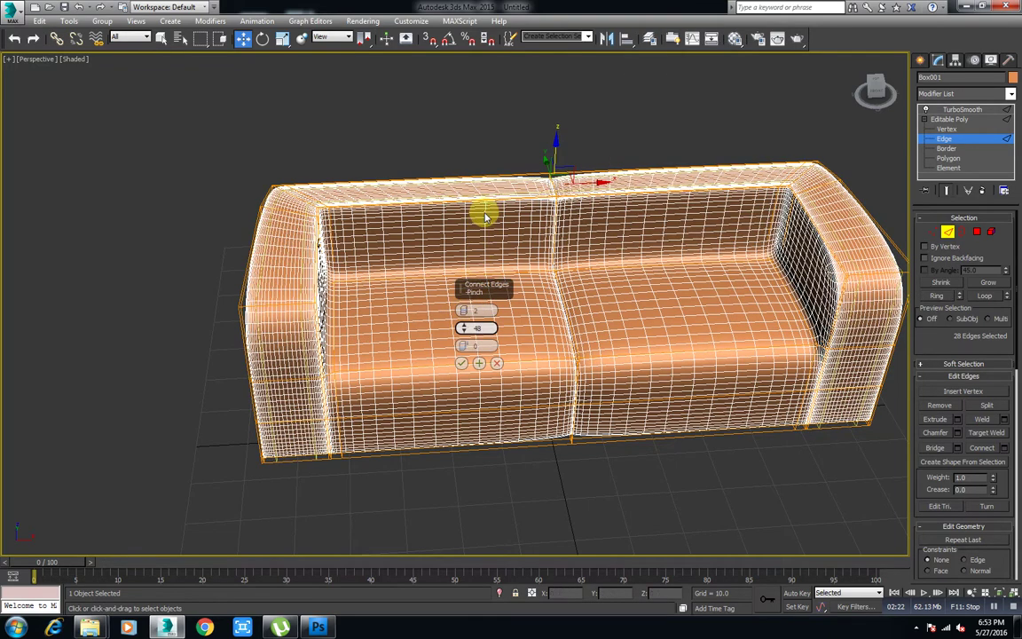
{"action": "left_click", "coordinate": [461, 365]}
- Extrude the new rim edges at -1.887 into piped grooves
{"action": "key", "text": "F4"}
{"action": "scroll", "coordinate": [376, 349], "scroll_direction": "up", "scroll_amount": 5}
{"action": "scroll", "coordinate": [461, 338], "scroll_direction": "up", "scroll_amount": 2}
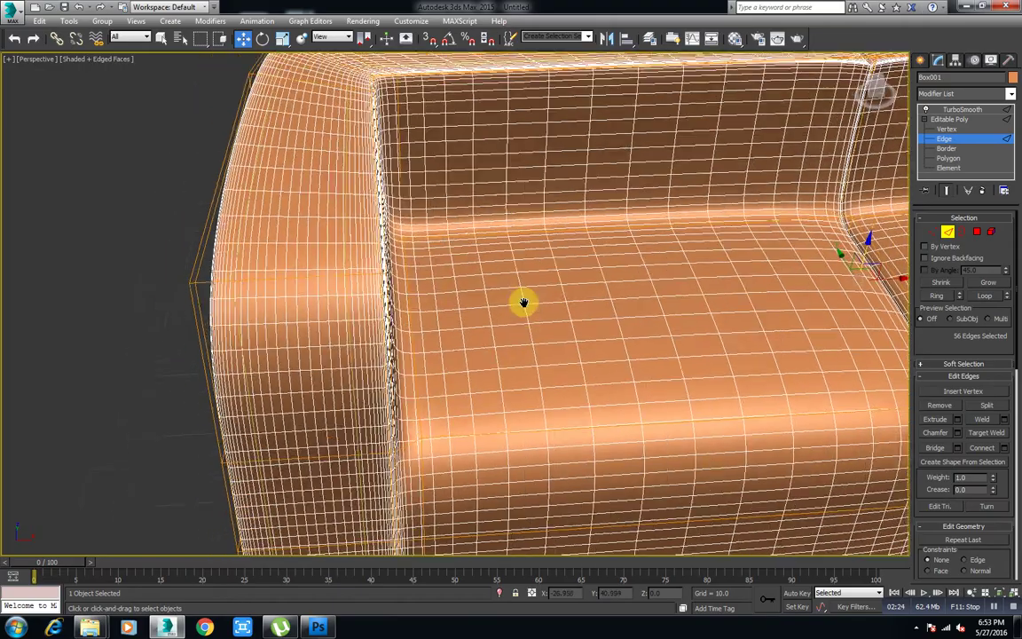
{"action": "right_click", "coordinate": [618, 255]}
{"action": "left_click", "coordinate": [506, 318]}
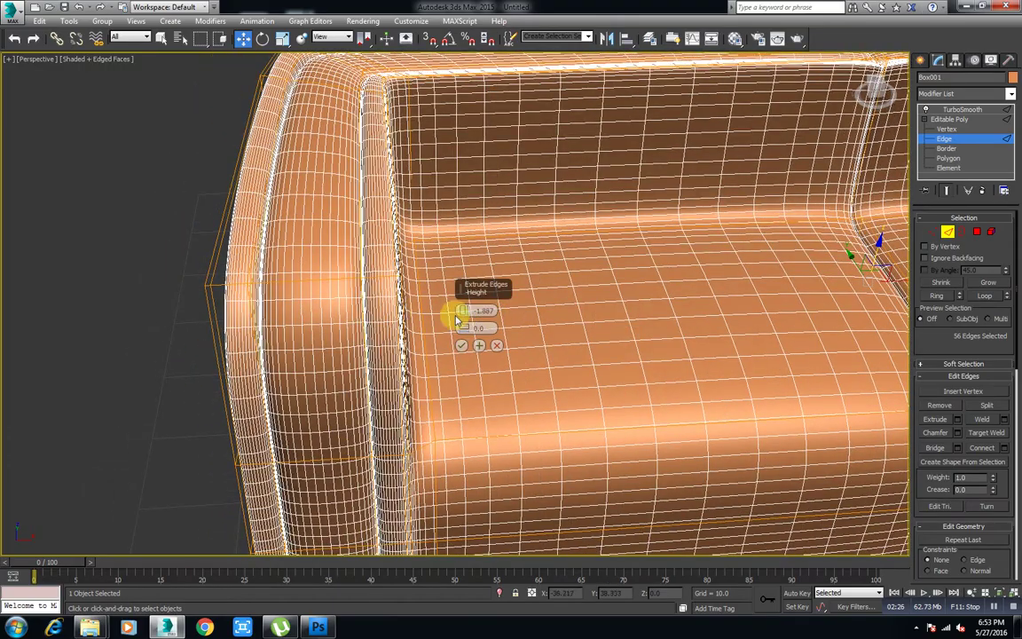
{"action": "mouse_move", "coordinate": [312, 335]}
{"action": "middle_mouse_down", "text": "alt"}
{"action": "mouse_move", "coordinate": [338, 311]}
{"action": "mouse_move", "coordinate": [232, 297]}
{"action": "mouse_move", "coordinate": [296, 347]}
{"action": "mouse_move", "coordinate": [414, 329]}
{"action": "middle_mouse_up", "text": "alt"}
{"action": "left_click", "coordinate": [461, 346]}
- Deselect the finished sofa, view it from above, and begin creating a new box
{"action": "left_click", "coordinate": [920, 60]}
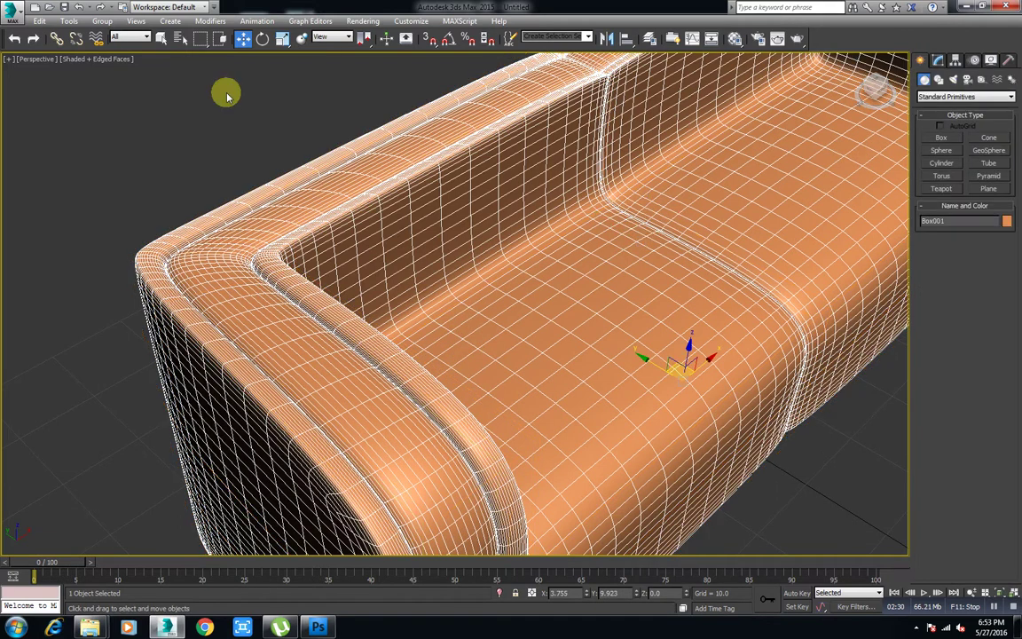
{"action": "left_click", "coordinate": [170, 95]}
{"action": "key", "text": "F4"}
{"action": "scroll", "coordinate": [468, 210], "scroll_direction": "down", "scroll_amount": 5}
{"action": "mouse_move", "coordinate": [593, 244]}
{"action": "middle_mouse_down", "text": "alt"}
{"action": "mouse_move", "coordinate": [426, 239]}
{"action": "mouse_move", "coordinate": [440, 288]}
{"action": "mouse_move", "coordinate": [427, 273]}
{"action": "mouse_move", "coordinate": [450, 192]}
{"action": "mouse_move", "coordinate": [440, 206]}
{"action": "middle_mouse_up", "text": "alt"}
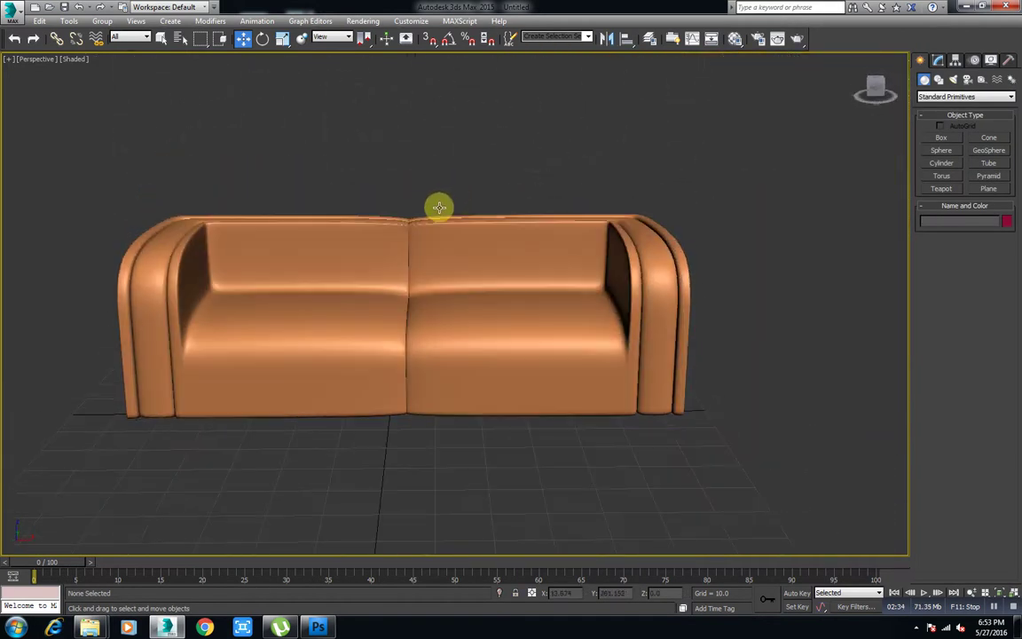
{"action": "left_click", "coordinate": [938, 138]}
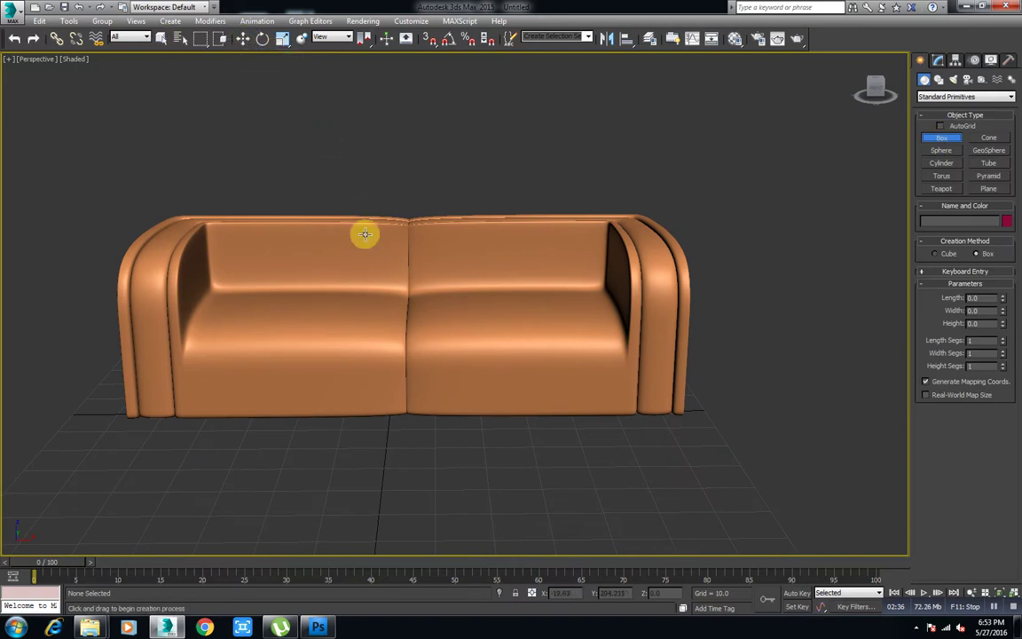
- Raise the sofa's top-middle backrest vertices in the front view to form a central peak
{"action": "left_click", "coordinate": [242, 38]}
{"action": "left_click", "coordinate": [395, 297]}
{"action": "key", "text": "f"}
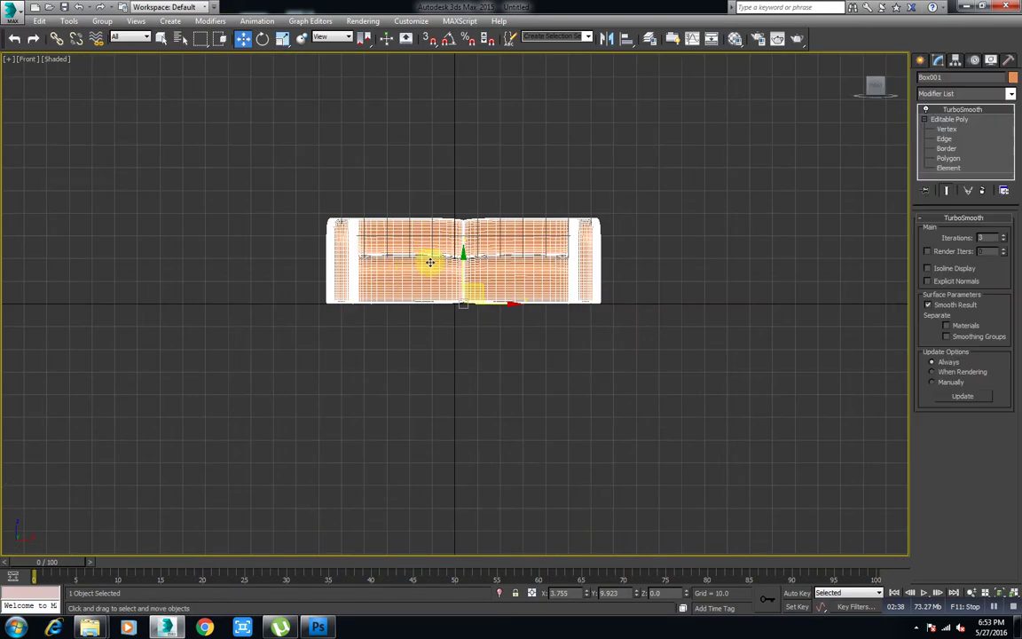
{"action": "scroll", "coordinate": [435, 271], "scroll_direction": "up", "scroll_amount": 4}
{"action": "left_click", "coordinate": [947, 129]}
{"action": "left_click_drag", "start_coordinate": [417, 224], "coordinate": [475, 287]}
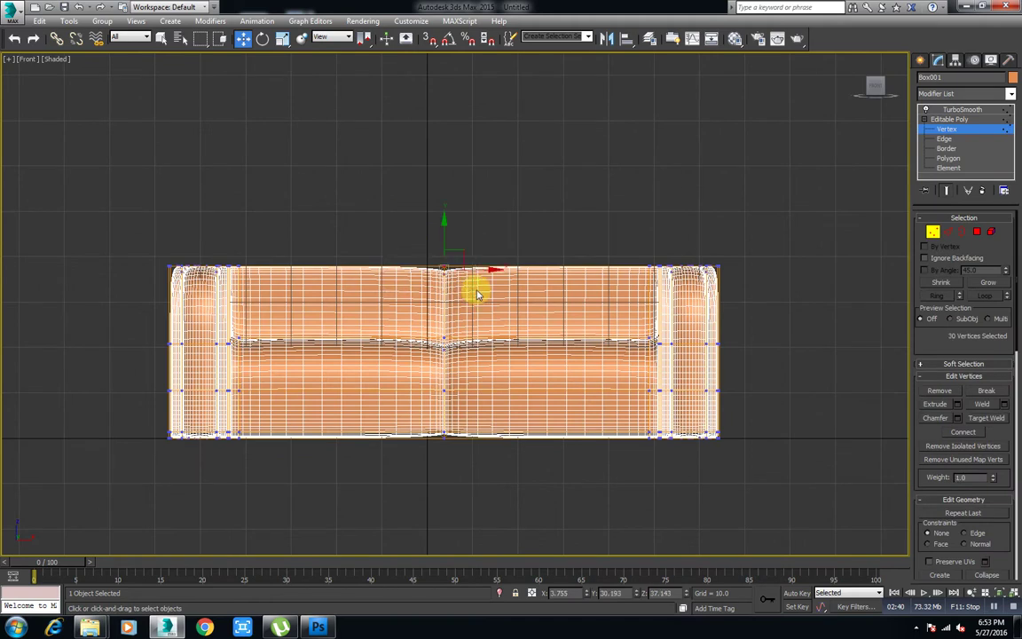
{"action": "scroll", "coordinate": [460, 238], "scroll_direction": "up", "scroll_amount": 3}
{"action": "left_click_drag", "start_coordinate": [460, 237], "coordinate": [468, 188]}
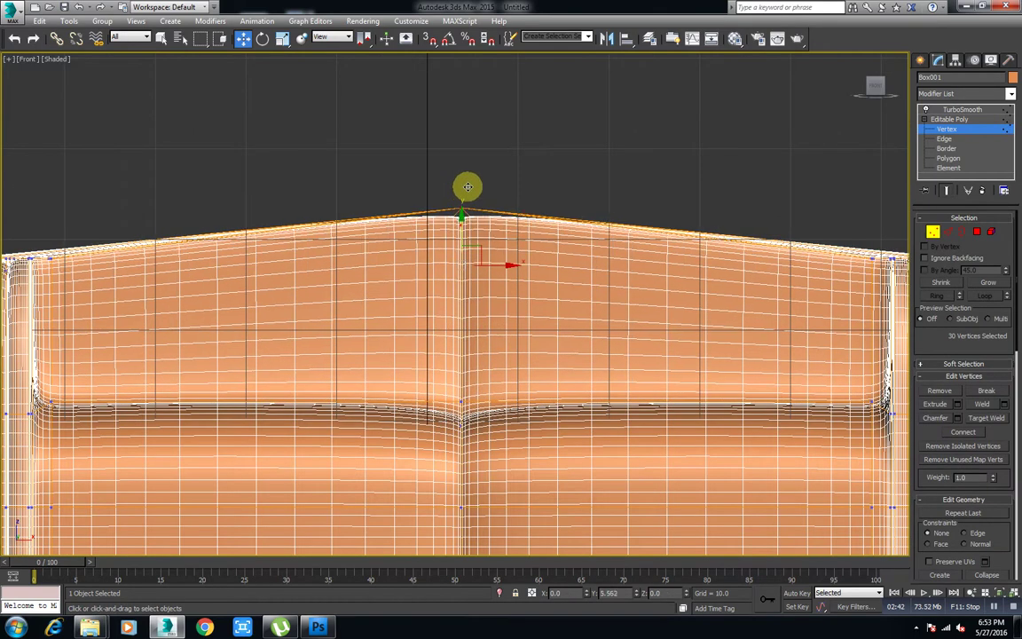
{"action": "key", "text": "z"}
{"action": "left_click", "coordinate": [921, 61]}
{"action": "left_click", "coordinate": [614, 128]}
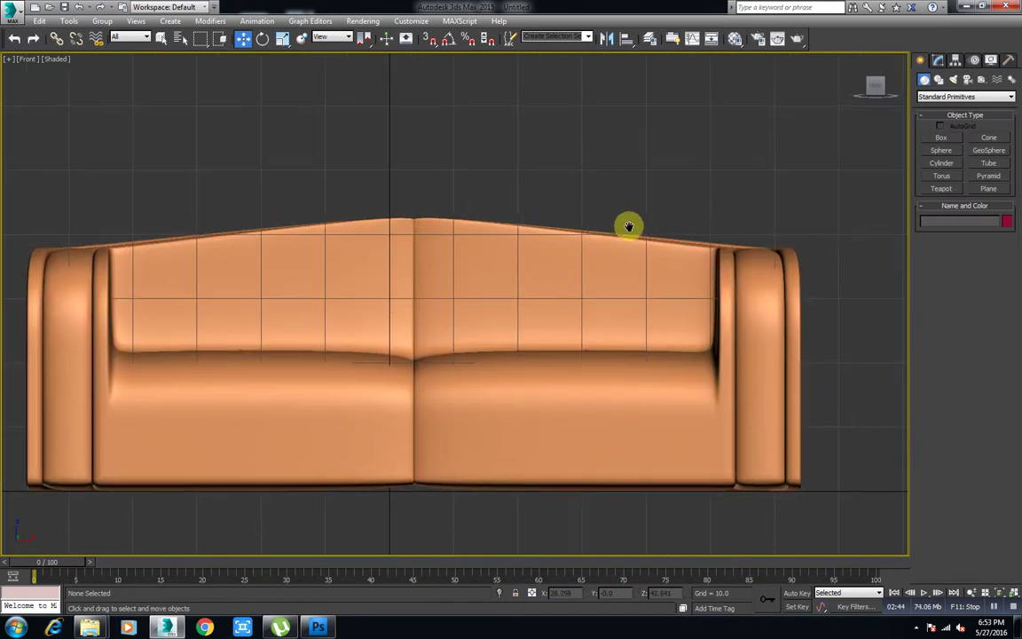
- Draw a box over the backrest, about 25.602×25.602×5.215 with 4×4 segments
{"action": "left_click", "coordinate": [942, 138]}
{"action": "middle_click_drag", "start_coordinate": [277, 214], "coordinate": [417, 268]}
{"action": "left_click_drag", "start_coordinate": [411, 315], "coordinate": [454, 229]}
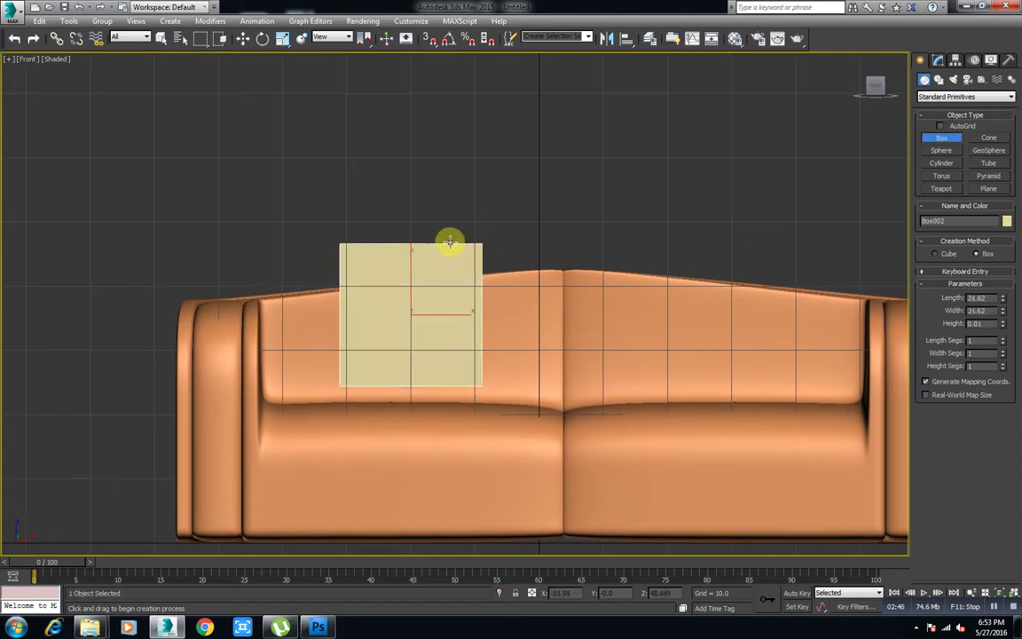
{"action": "left_click", "coordinate": [241, 41]}
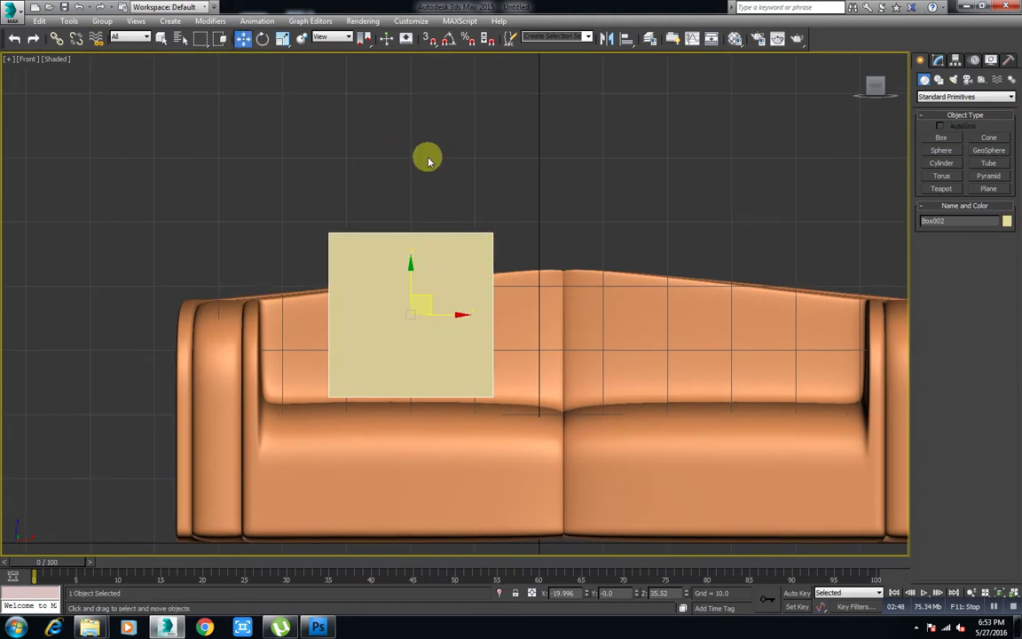
{"action": "left_click", "coordinate": [938, 59]}
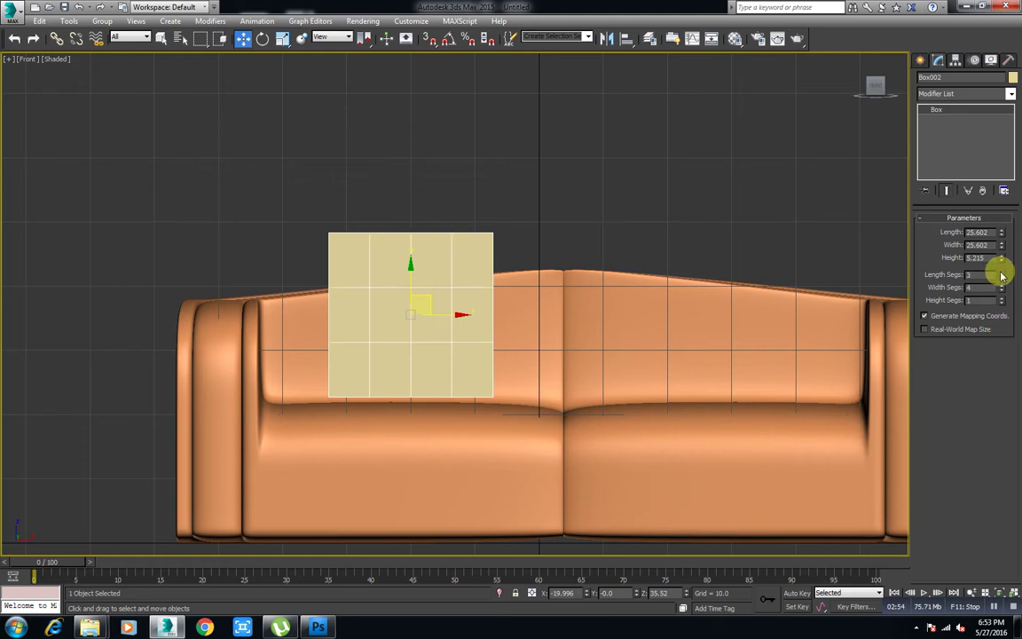
- Convert the box to Editable Poly and add TurboSmooth with 2 iterations
{"action": "right_click", "coordinate": [498, 156]}
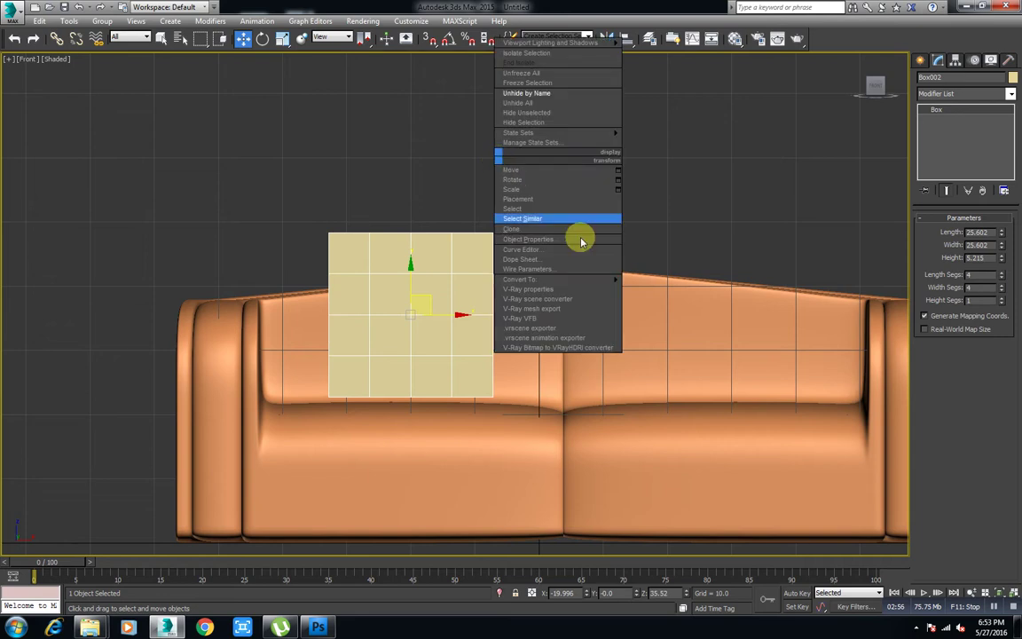
{"action": "left_click", "coordinate": [672, 289]}
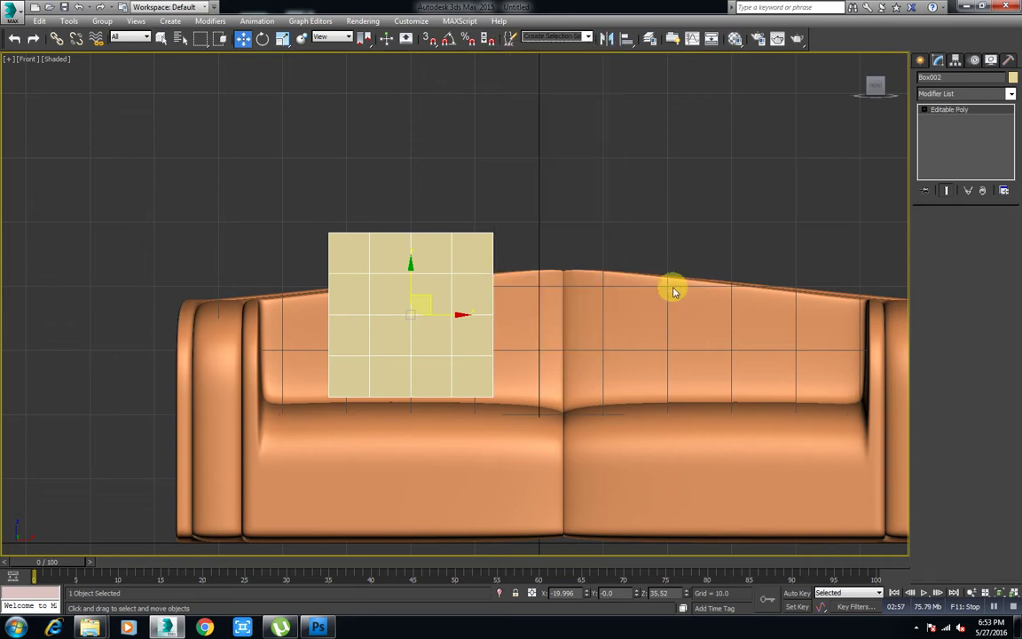
{"action": "left_click", "coordinate": [941, 95]}
{"action": "scroll", "coordinate": [939, 177], "scroll_direction": "down", "scroll_amount": 10}
{"action": "left_click", "coordinate": [954, 419]}
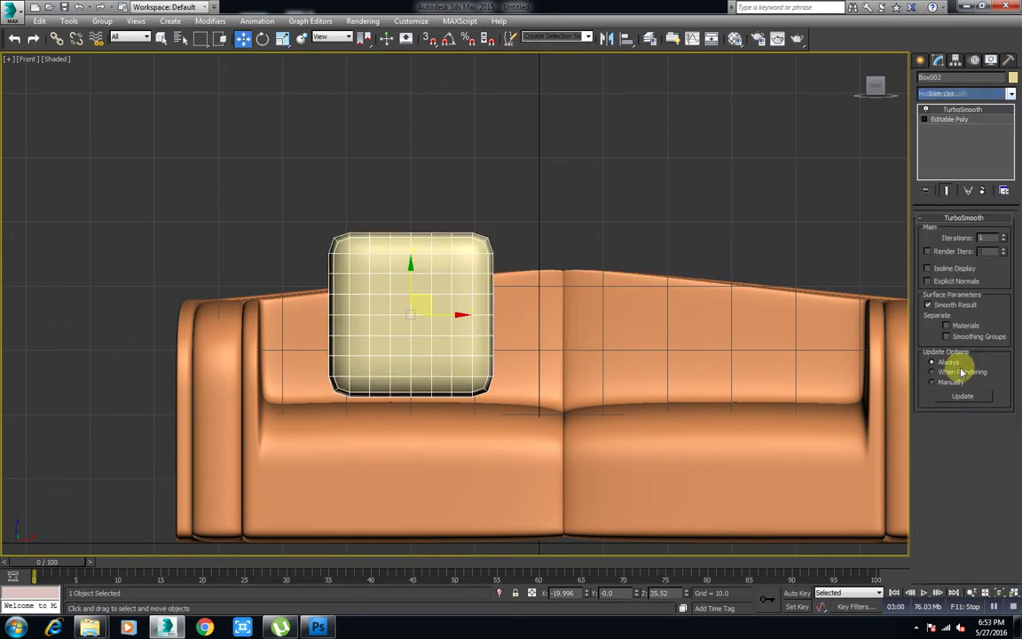
{"action": "left_click", "coordinate": [1004, 235]}
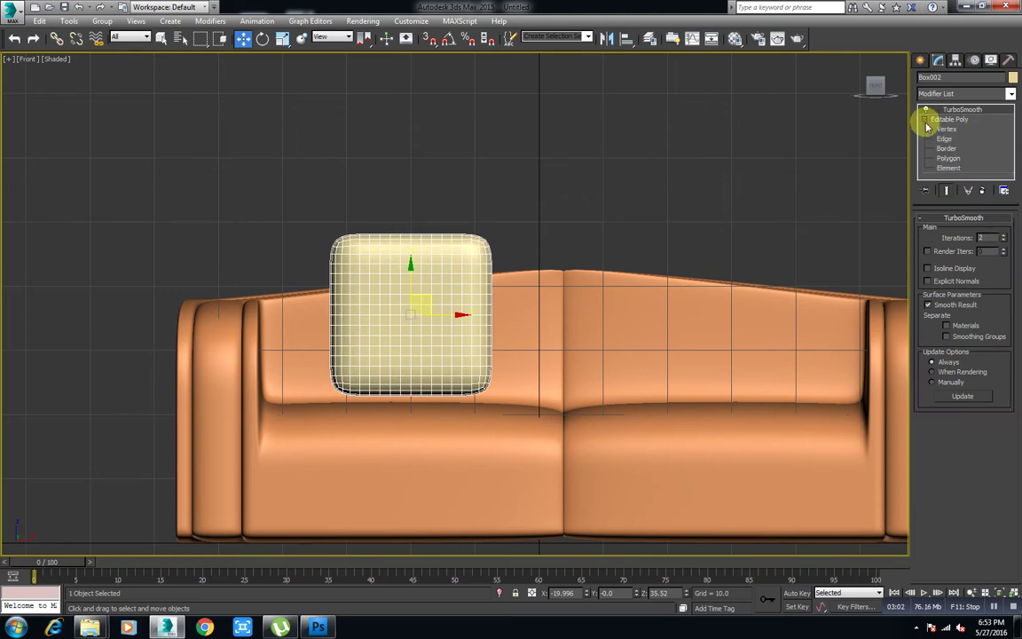
- Scale the cushion's selected vertices to make it thinner front to back
{"action": "left_click", "coordinate": [928, 129]}
{"action": "left_click_drag", "start_coordinate": [610, 263], "coordinate": [611, 263]}
{"action": "left_click_drag", "start_coordinate": [584, 125], "coordinate": [479, 502], "text": "ctrl"}
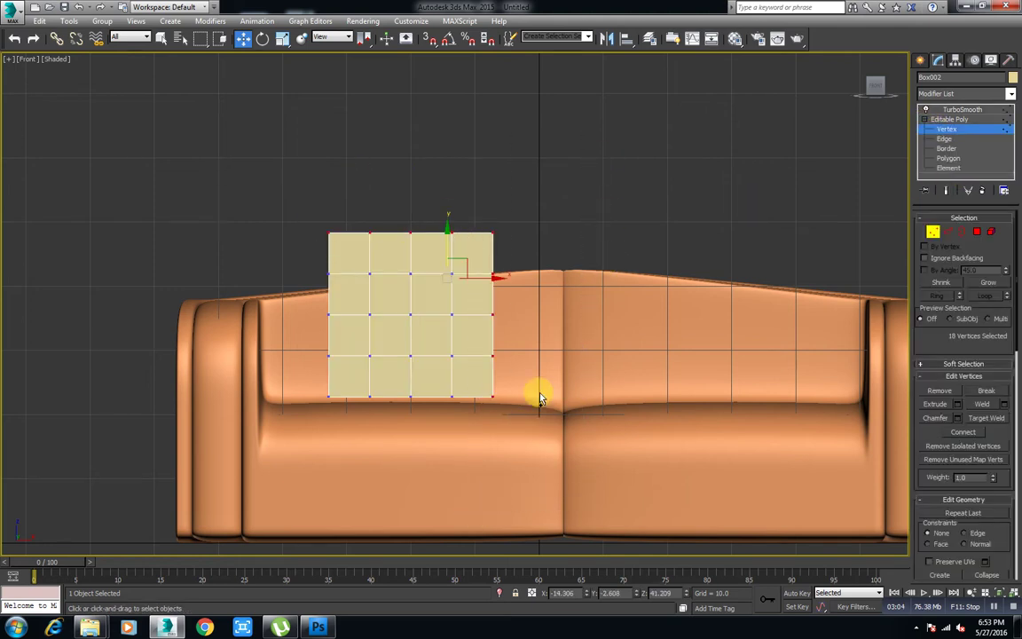
{"action": "left_click", "coordinate": [946, 190]}
{"action": "left_click", "coordinate": [282, 38]}
{"action": "key", "text": "p"}
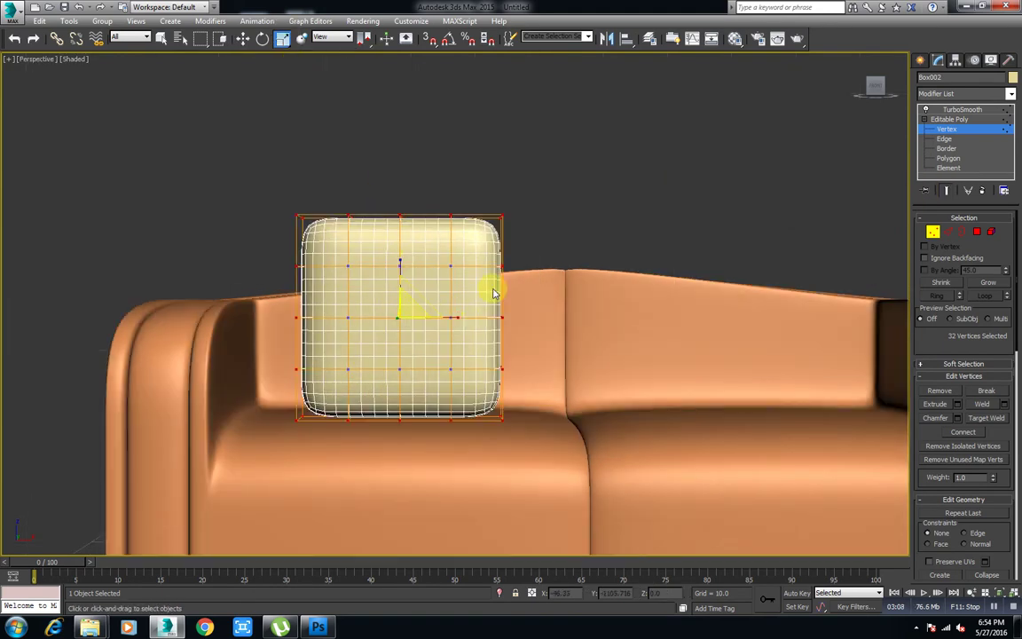
{"action": "key", "text": "z"}
{"action": "scroll", "coordinate": [420, 321], "scroll_direction": "down", "scroll_amount": 5}
{"action": "middle_click_drag", "start_coordinate": [421, 322], "coordinate": [493, 338], "text": "alt"}
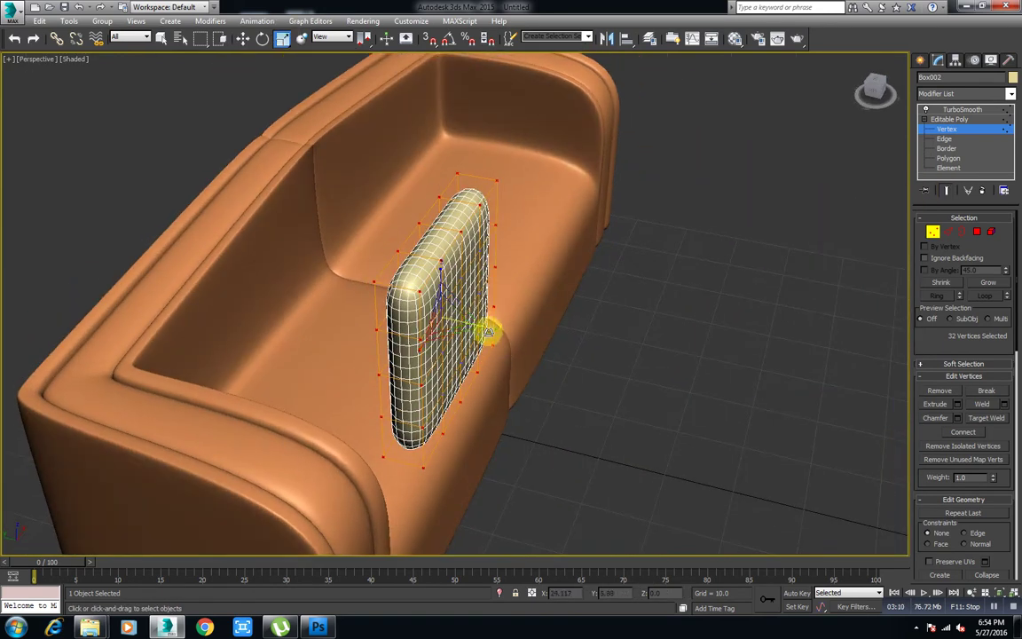
{"action": "left_click_drag", "start_coordinate": [483, 326], "coordinate": [383, 311]}
{"action": "middle_click_drag", "start_coordinate": [383, 310], "coordinate": [865, 189], "text": "alt"}
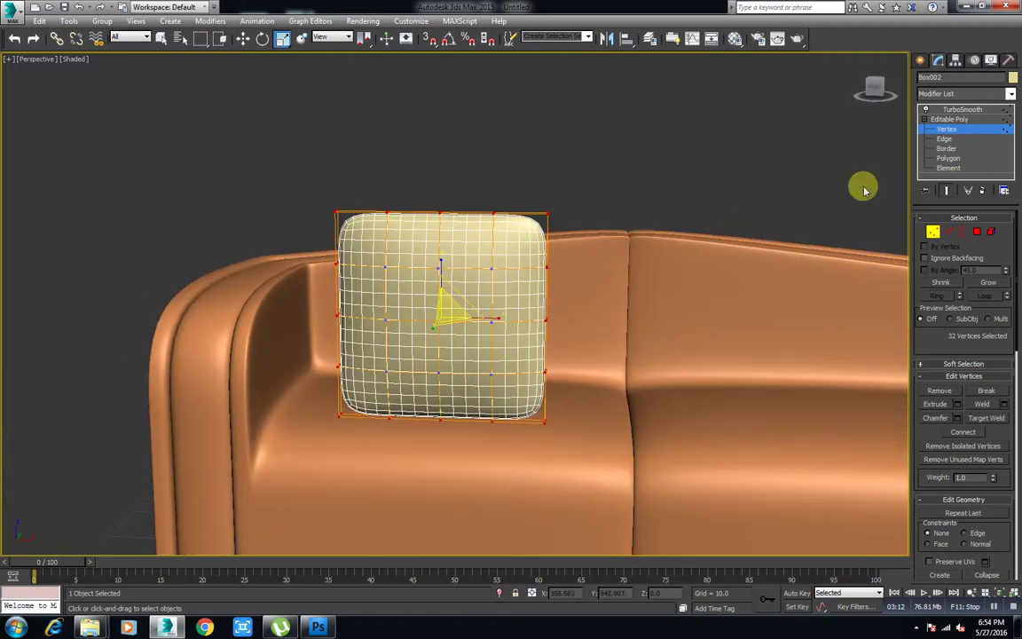
- Select the four central polygons on the cushion front and extrude them
{"action": "left_click", "coordinate": [946, 159]}
{"action": "left_click", "coordinate": [459, 278]}
{"action": "left_click", "coordinate": [396, 295], "text": "ctrl"}
{"action": "left_click", "coordinate": [410, 344], "text": "ctrl"}
{"action": "left_click", "coordinate": [463, 342], "text": "ctrl"}
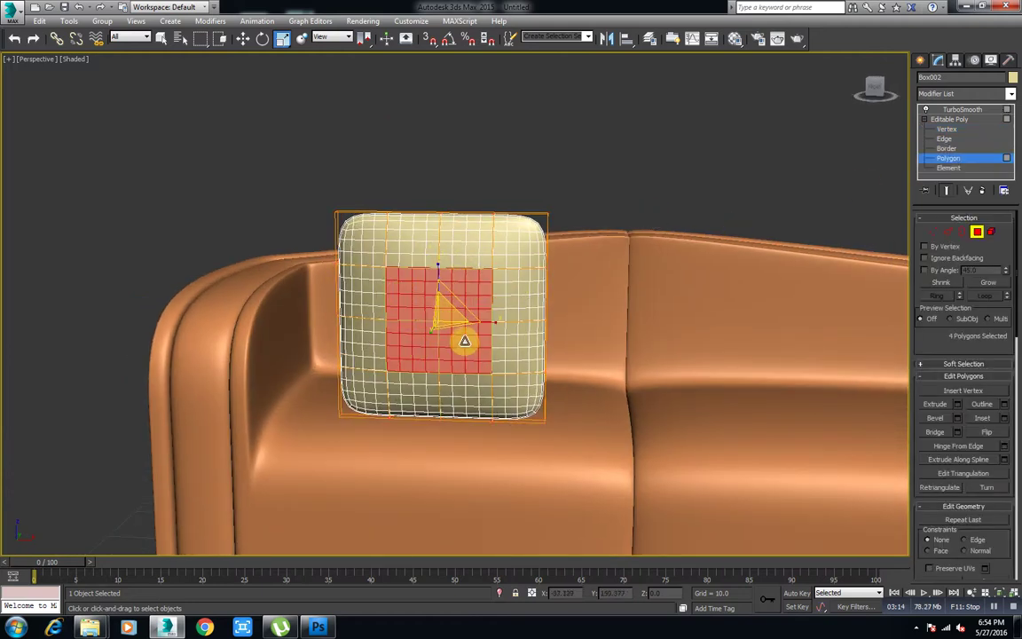
{"action": "scroll", "coordinate": [461, 357], "scroll_direction": "up", "scroll_amount": 2}
{"action": "middle_click_drag", "start_coordinate": [461, 356], "coordinate": [693, 264], "text": "alt"}
{"action": "right_click", "coordinate": [737, 228]}
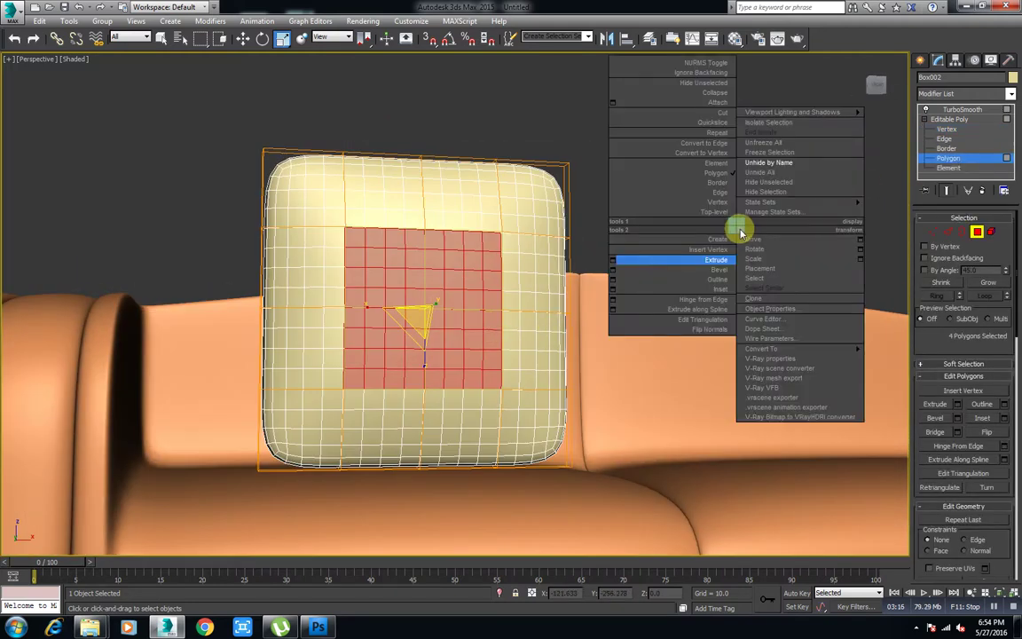
{"action": "left_click", "coordinate": [612, 259]}
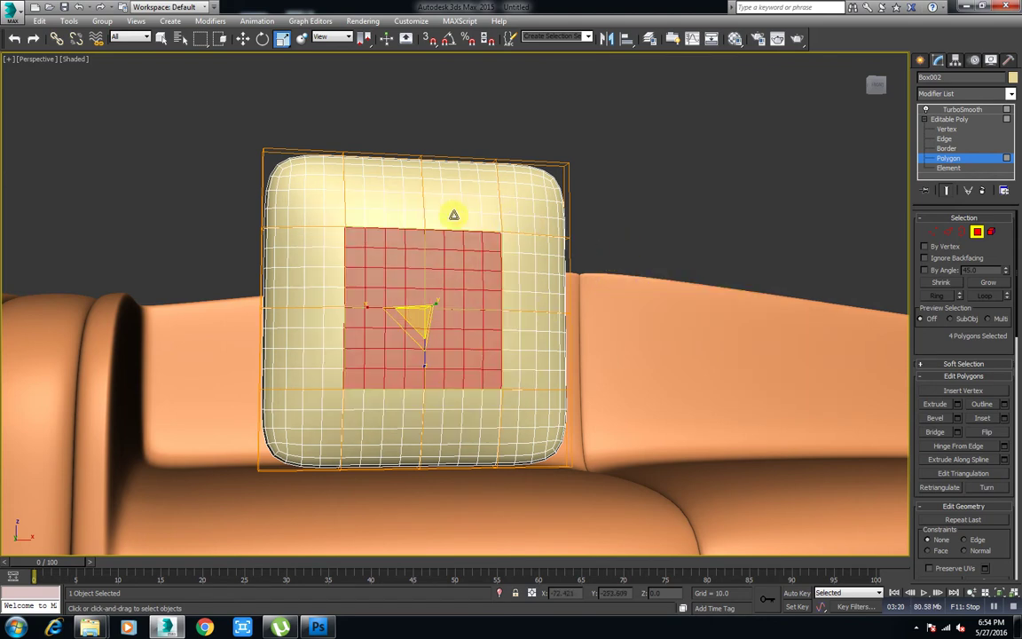
- Extend the selection across the front, inset it, and shrink the polygons toward the centre
{"action": "mouse_move", "coordinate": [453, 215]}
{"action": "left_mouse_down", "text": "ctrl"}
{"action": "mouse_move", "coordinate": [406, 405]}
{"action": "mouse_move", "coordinate": [600, 219]}
{"action": "left_mouse_up", "text": "ctrl"}
{"action": "right_click", "coordinate": [673, 215]}
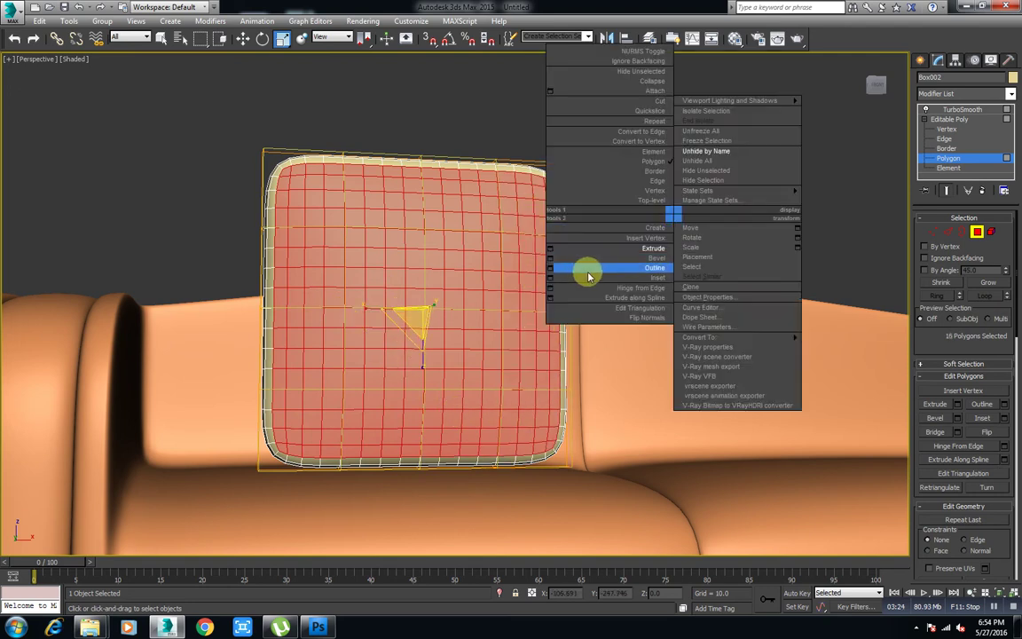
{"action": "left_click", "coordinate": [554, 277]}
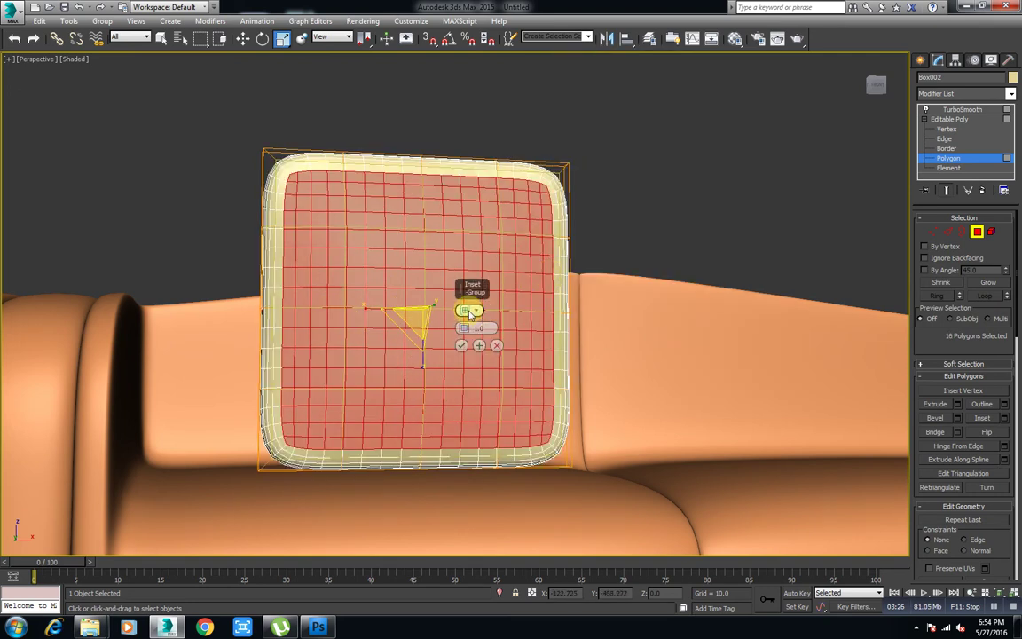
{"action": "left_click_drag", "start_coordinate": [464, 332], "coordinate": [454, 326]}
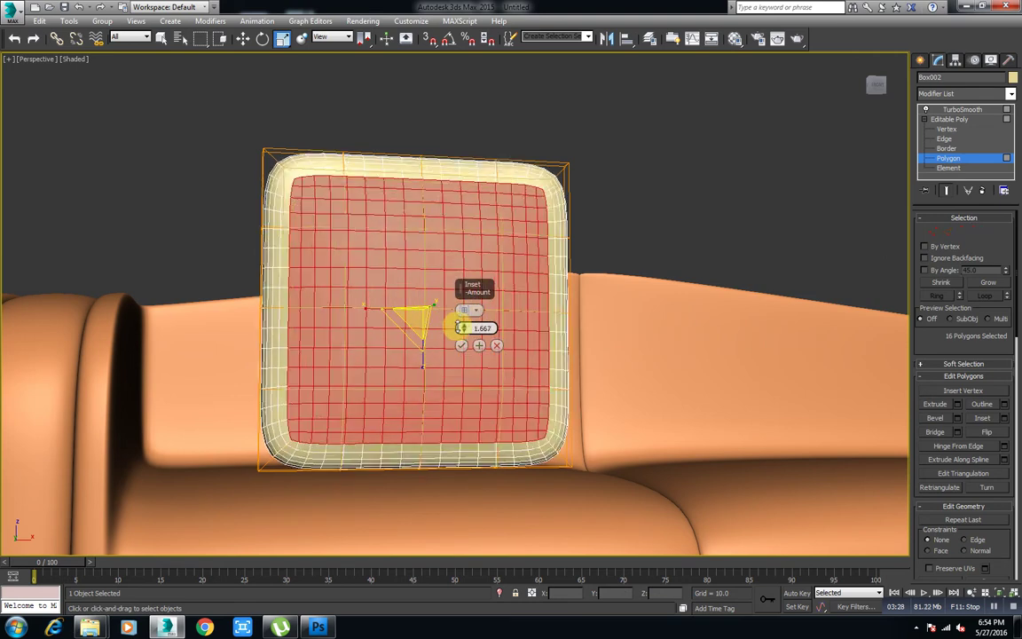
{"action": "left_click", "coordinate": [460, 345]}
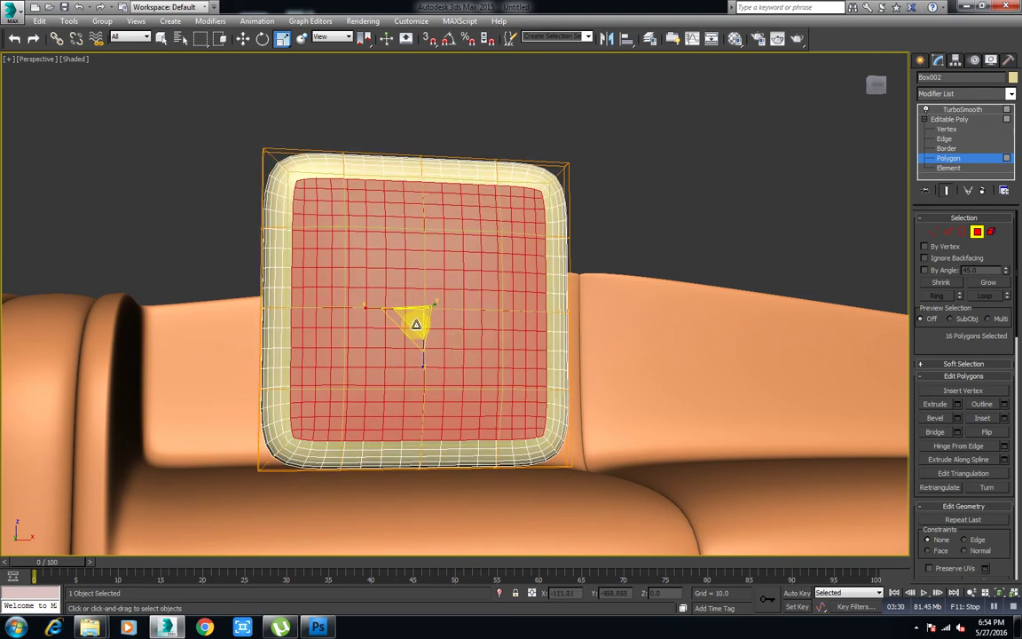
{"action": "left_click_drag", "start_coordinate": [416, 324], "coordinate": [343, 339]}
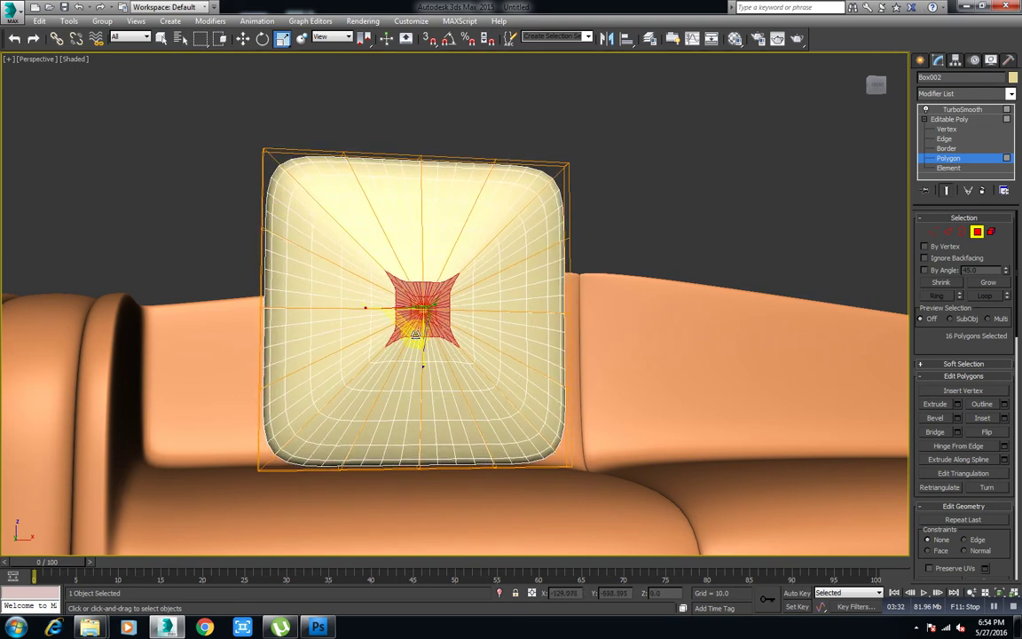
- Extrude the pinched centre polygons inward to a height of -4.553
{"action": "mouse_move", "coordinate": [465, 319]}
{"action": "middle_mouse_down", "text": "alt"}
{"action": "mouse_move", "coordinate": [500, 344]}
{"action": "mouse_move", "coordinate": [485, 311]}
{"action": "middle_mouse_up", "text": "alt"}
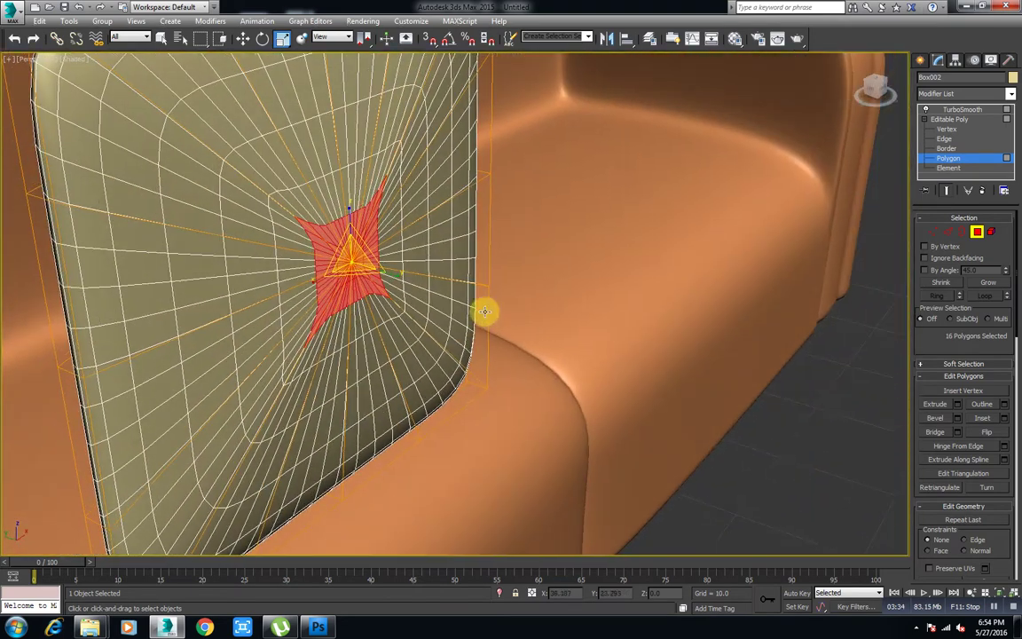
{"action": "left_click", "coordinate": [244, 38]}
{"action": "mouse_move", "coordinate": [319, 250]}
{"action": "middle_mouse_down", "text": "alt"}
{"action": "mouse_move", "coordinate": [354, 264]}
{"action": "mouse_move", "coordinate": [342, 263]}
{"action": "middle_mouse_up", "text": "alt"}
{"action": "right_click", "coordinate": [656, 206]}
{"action": "left_click", "coordinate": [534, 241]}
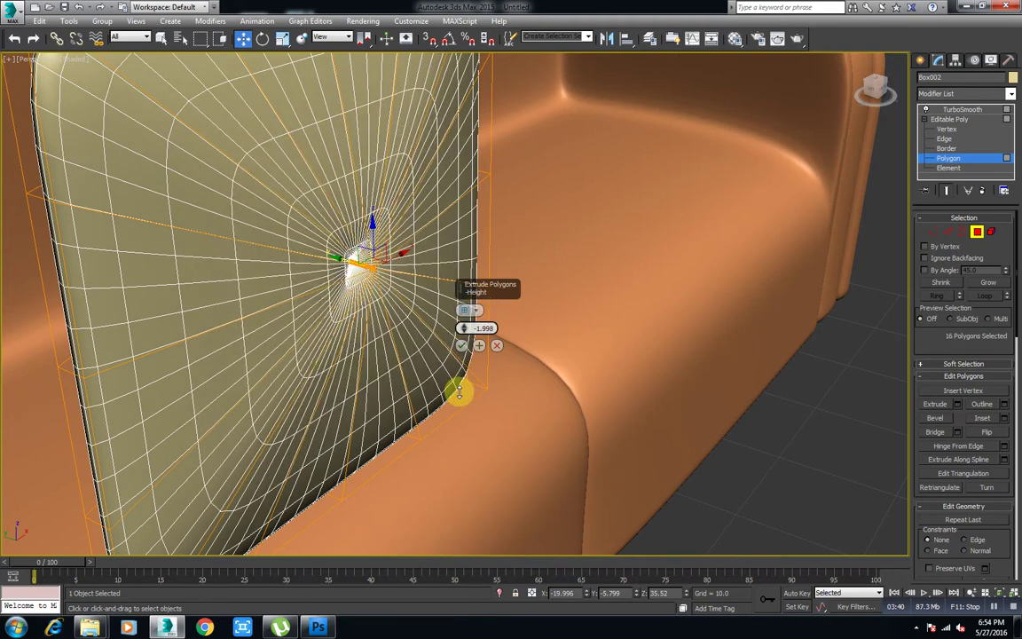
{"action": "left_click_drag", "start_coordinate": [462, 330], "coordinate": [456, 407]}
{"action": "mouse_move", "coordinate": [456, 406]}
{"action": "middle_mouse_down", "text": "alt"}
{"action": "mouse_move", "coordinate": [333, 284]}
{"action": "mouse_move", "coordinate": [476, 353]}
{"action": "middle_mouse_up", "text": "alt"}
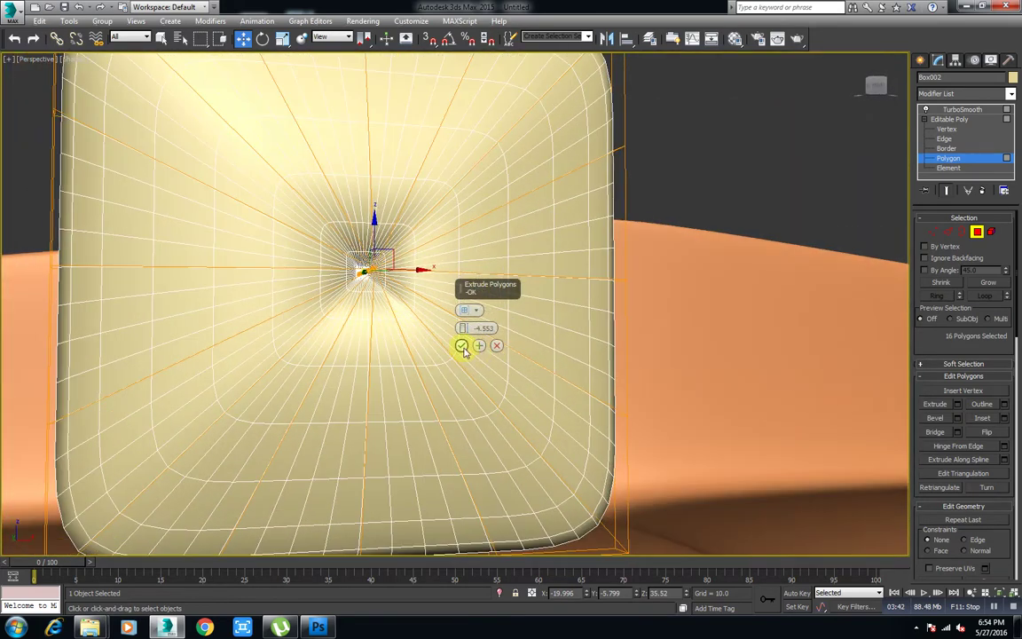
- Select the edges around the tuft dimple and extrude them into shallow creases
{"action": "left_click", "coordinate": [957, 138]}
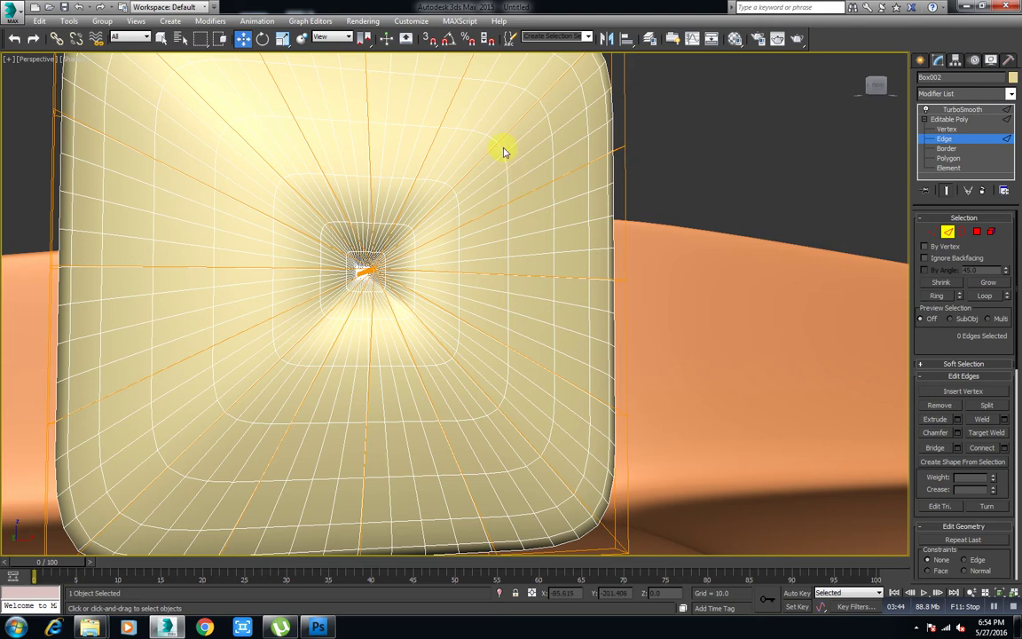
{"action": "middle_click_drag", "start_coordinate": [621, 355], "coordinate": [632, 331], "text": "alt"}
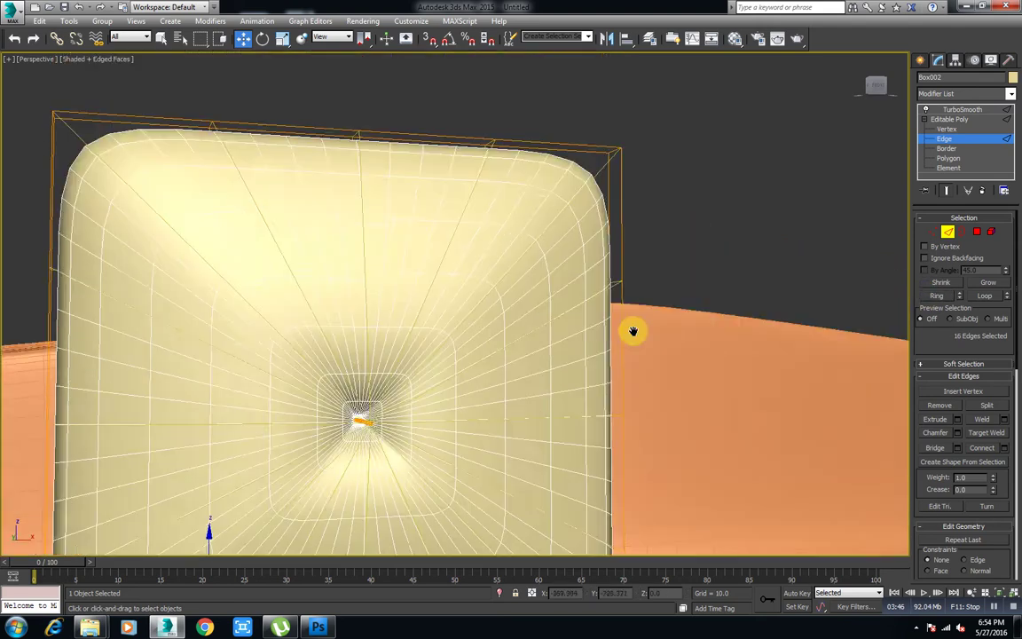
{"action": "middle_click_drag", "start_coordinate": [692, 292], "coordinate": [794, 212], "text": "alt"}
{"action": "right_click", "coordinate": [794, 210]}
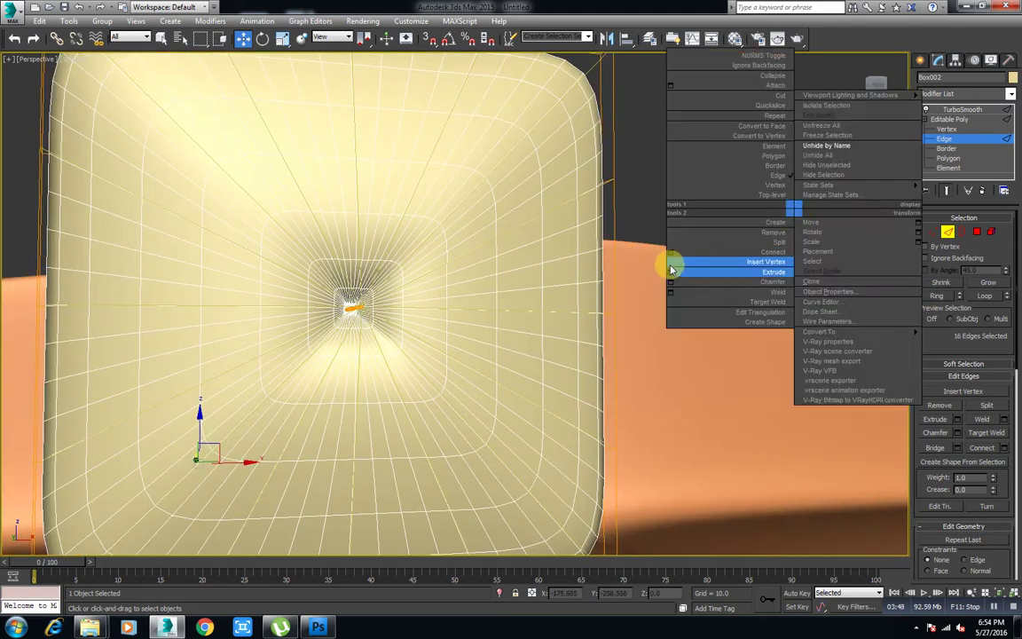
{"action": "left_click", "coordinate": [671, 273]}
{"action": "mouse_move", "coordinate": [671, 273]}
{"action": "middle_mouse_down", "text": "alt"}
{"action": "mouse_move", "coordinate": [598, 255]}
{"action": "mouse_move", "coordinate": [396, 300]}
{"action": "middle_mouse_up", "text": "alt"}
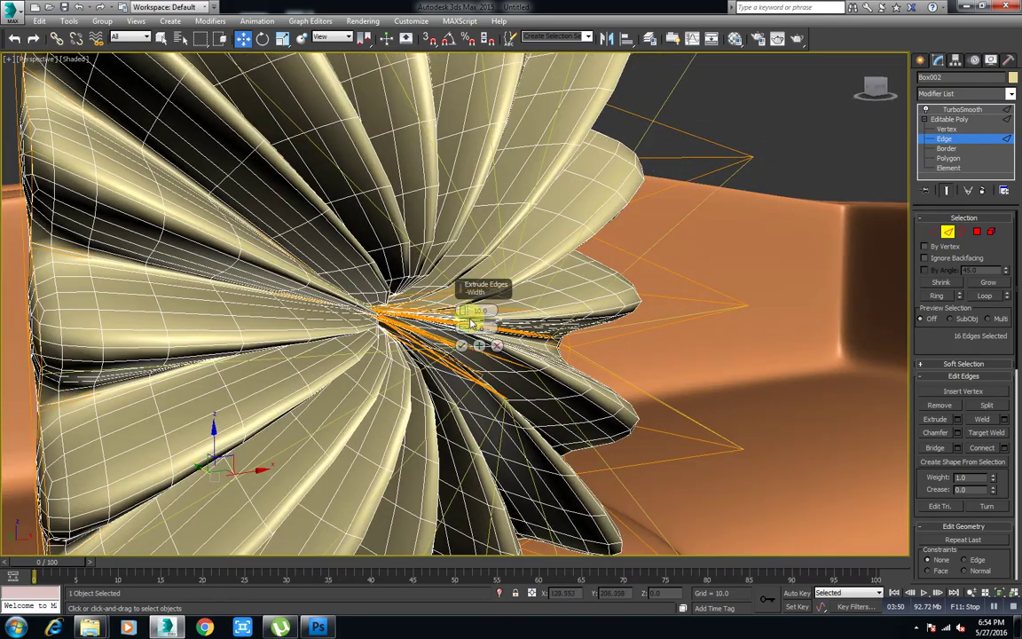
{"action": "mouse_move", "coordinate": [464, 310]}
{"action": "left_mouse_down"}
{"action": "mouse_move", "coordinate": [466, 362]}
{"action": "mouse_move", "coordinate": [467, 285]}
{"action": "mouse_move", "coordinate": [468, 347]}
{"action": "mouse_move", "coordinate": [468, 284]}
{"action": "mouse_move", "coordinate": [473, 328]}
{"action": "left_mouse_up"}
{"action": "scroll", "coordinate": [388, 331], "scroll_direction": "down", "scroll_amount": 5}
{"action": "scroll", "coordinate": [377, 339], "scroll_direction": "up", "scroll_amount": 3}
{"action": "scroll", "coordinate": [337, 364], "scroll_direction": "up", "scroll_amount": 3}
{"action": "scroll", "coordinate": [399, 319], "scroll_direction": "up", "scroll_amount": 2}
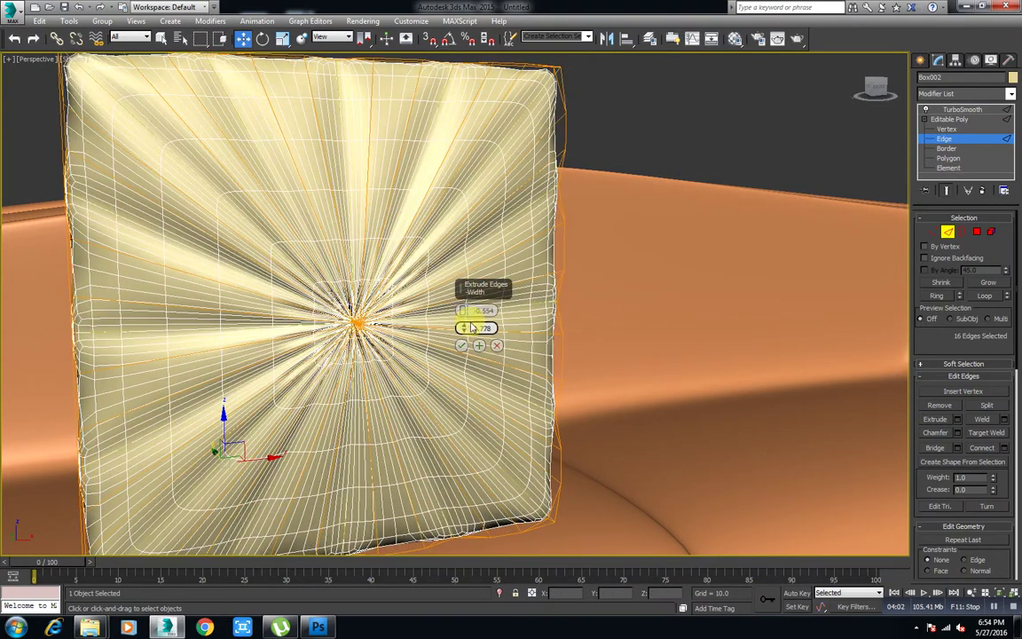
{"action": "left_click", "coordinate": [462, 346]}
- Create a small sphere of radius about 0.925 at the pillow centre in the front view
{"action": "left_click", "coordinate": [923, 62]}
{"action": "left_click", "coordinate": [730, 114]}
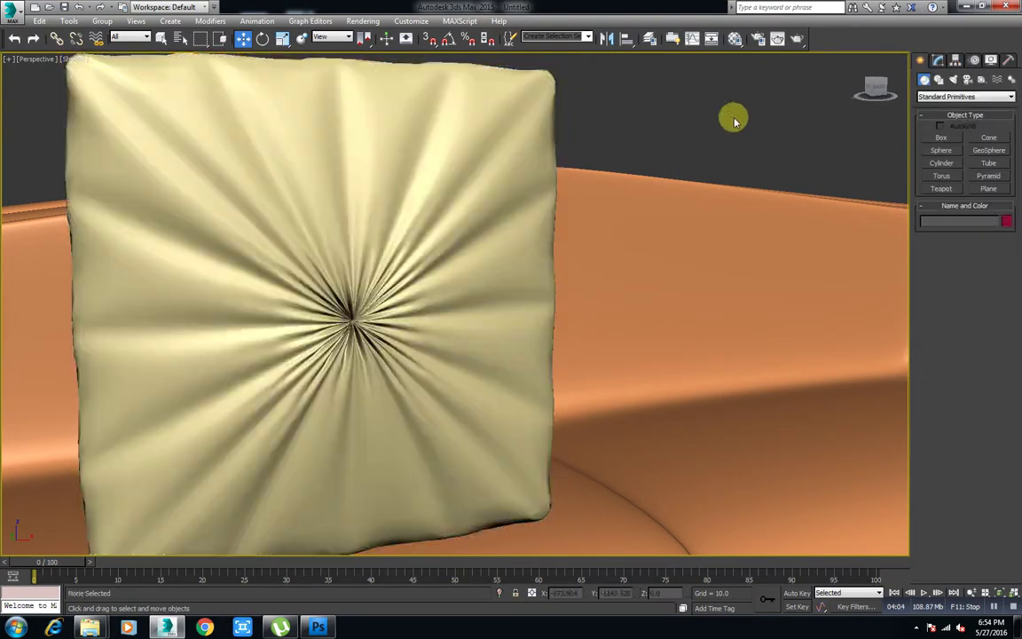
{"action": "scroll", "coordinate": [662, 131], "scroll_direction": "down", "scroll_amount": 5}
{"action": "scroll", "coordinate": [564, 195], "scroll_direction": "up", "scroll_amount": 1}
{"action": "scroll", "coordinate": [564, 195], "scroll_direction": "up", "scroll_amount": 2}
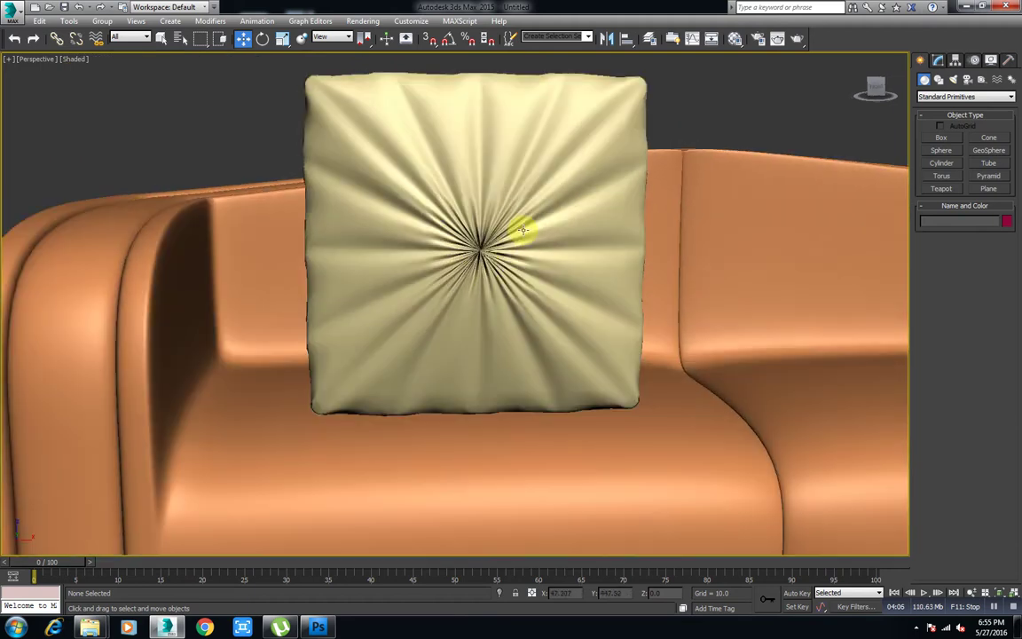
{"action": "key", "text": "f"}
{"action": "left_click", "coordinate": [947, 151]}
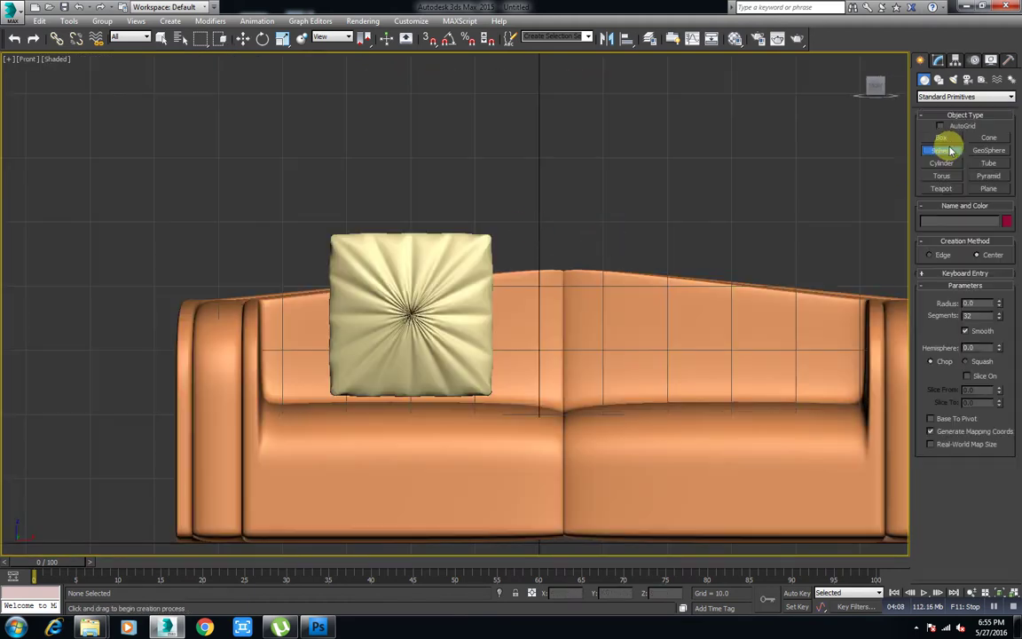
{"action": "scroll", "coordinate": [488, 310], "scroll_direction": "up", "scroll_amount": 4}
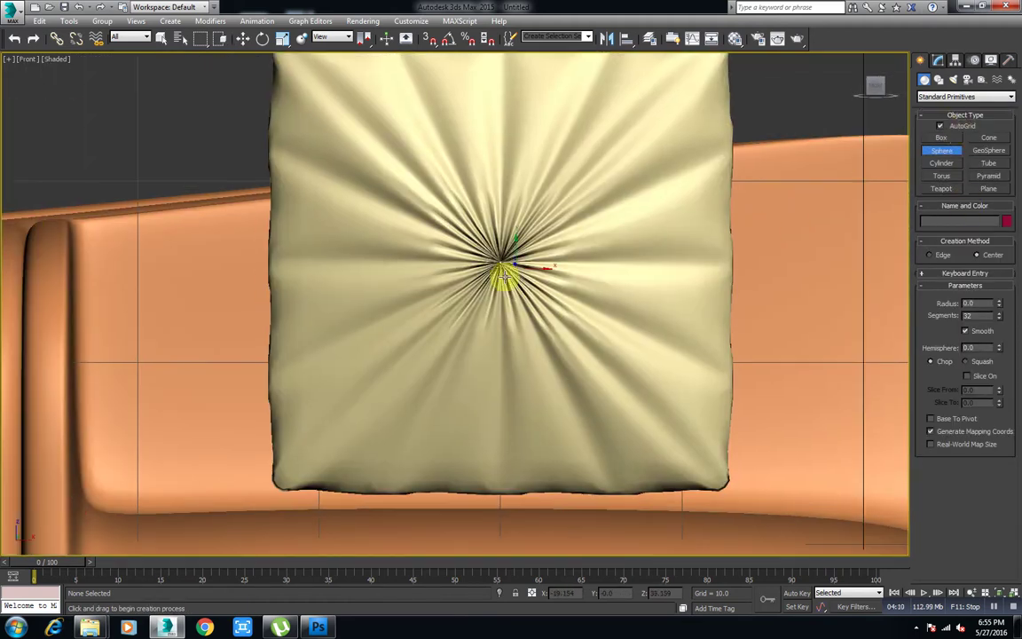
{"action": "left_click_drag", "start_coordinate": [502, 258], "coordinate": [504, 254]}
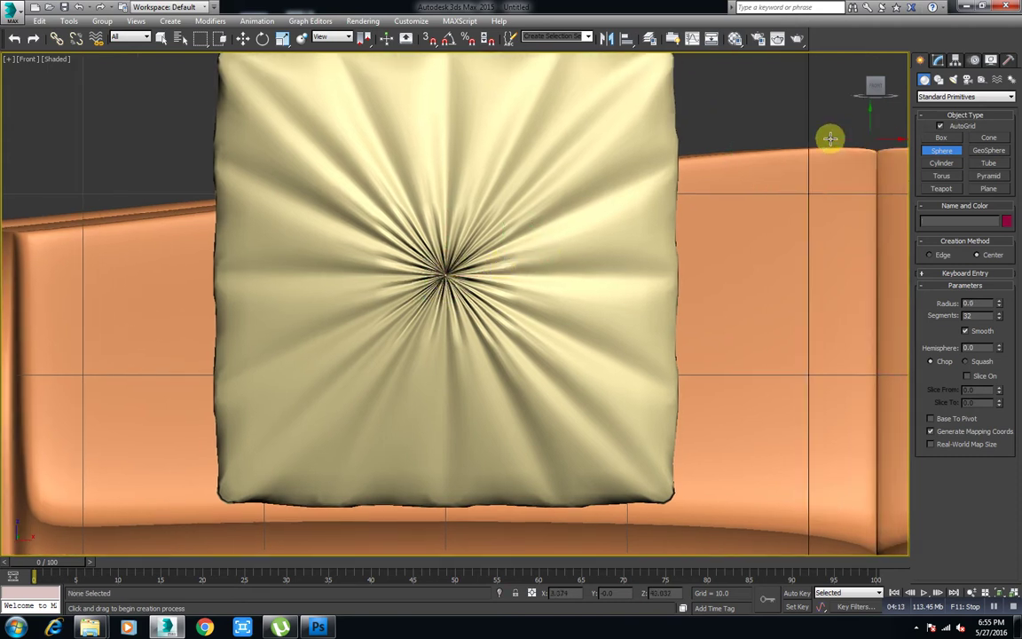
{"action": "middle_click_drag", "start_coordinate": [828, 137], "coordinate": [614, 155]}
{"action": "mouse_move", "coordinate": [616, 154]}
{"action": "left_mouse_down"}
{"action": "mouse_move", "coordinate": [624, 151]}
{"action": "mouse_move", "coordinate": [343, 310]}
{"action": "left_mouse_up"}
{"action": "left_click", "coordinate": [243, 39]}
- Check the sphere's position in wireframe views and squash it flat into a button
{"action": "key", "text": "F3"}
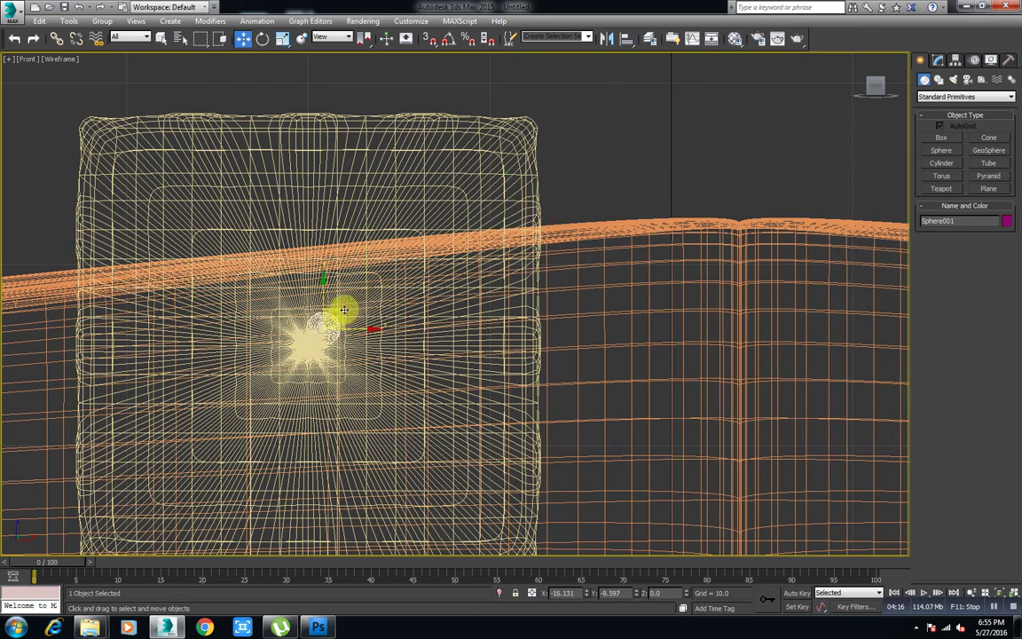
{"action": "key", "text": "t"}
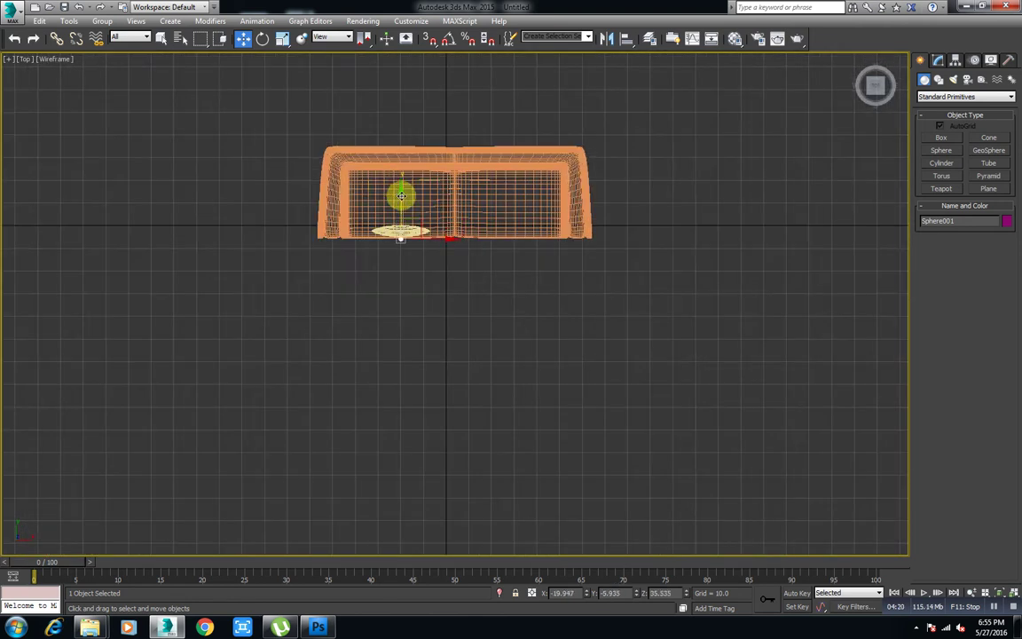
{"action": "key", "text": "f"}
{"action": "key", "text": "F3"}
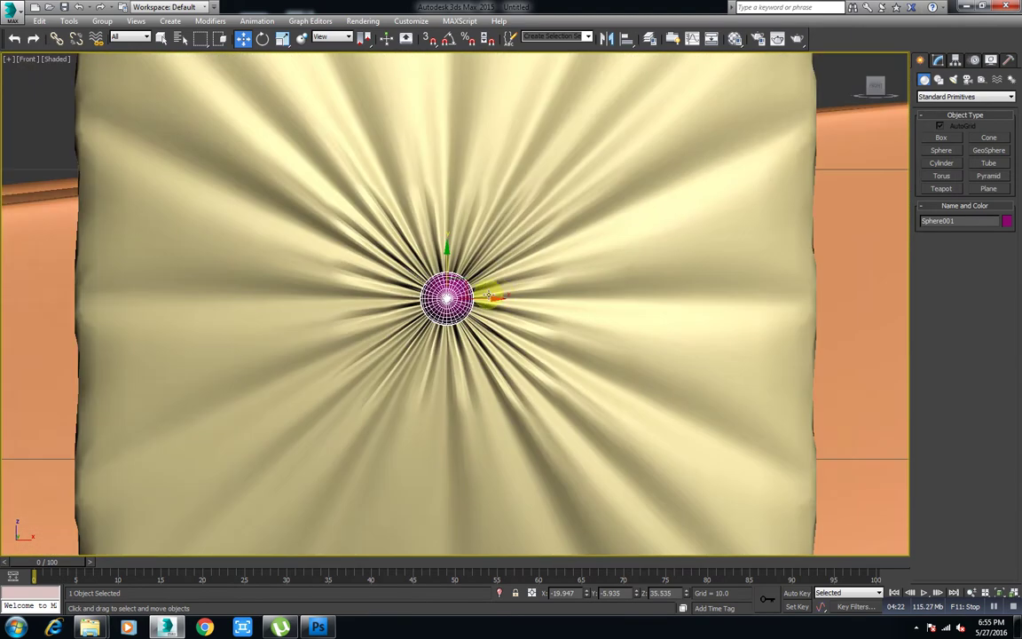
{"action": "key", "text": "p"}
{"action": "scroll", "coordinate": [455, 300], "scroll_direction": "up", "scroll_amount": 3}
{"action": "scroll", "coordinate": [455, 300], "scroll_direction": "down", "scroll_amount": 2}
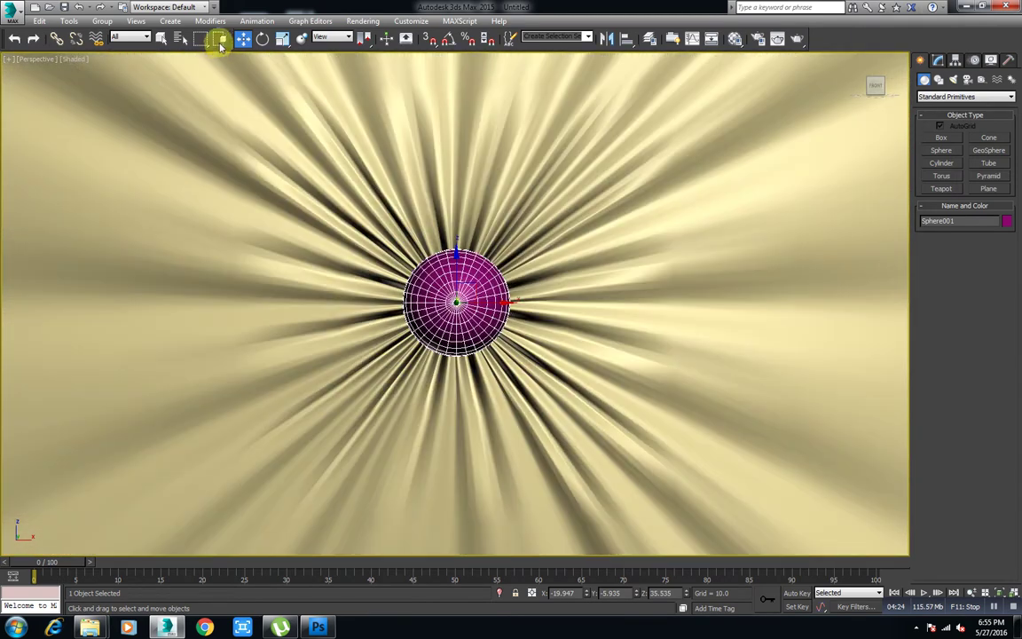
{"action": "left_click", "coordinate": [282, 39]}
{"action": "key", "text": "F4"}
{"action": "scroll", "coordinate": [445, 284], "scroll_direction": "down", "scroll_amount": 5}
{"action": "middle_click_drag", "start_coordinate": [445, 285], "coordinate": [456, 283], "text": "alt"}
{"action": "scroll", "coordinate": [499, 304], "scroll_direction": "up", "scroll_amount": 4}
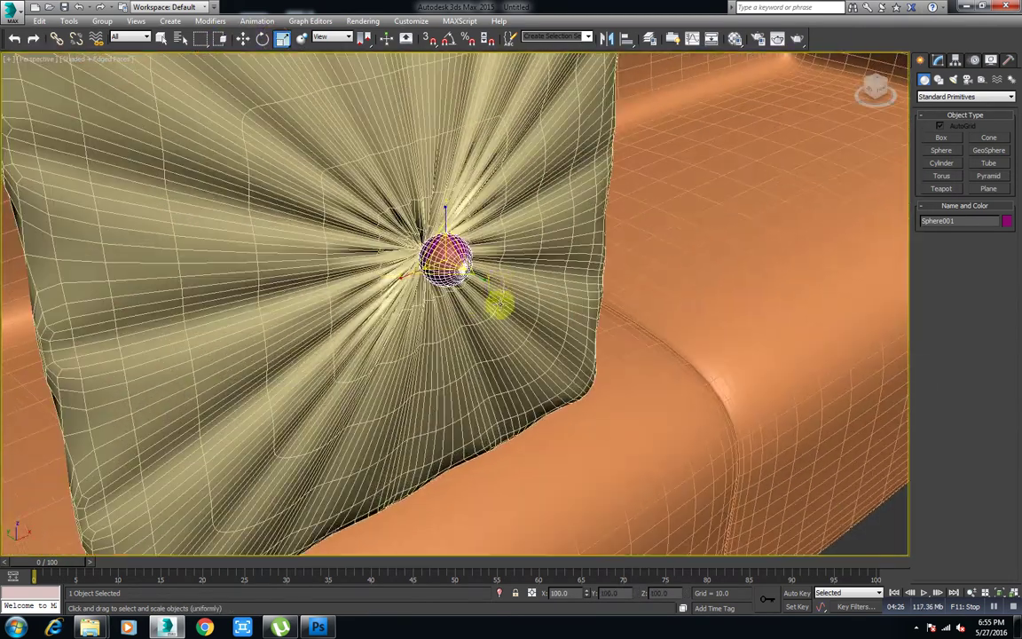
{"action": "left_click_drag", "start_coordinate": [498, 304], "coordinate": [468, 274]}
- Push the flattened button into the pillow's centre dimple
{"action": "left_click", "coordinate": [243, 39]}
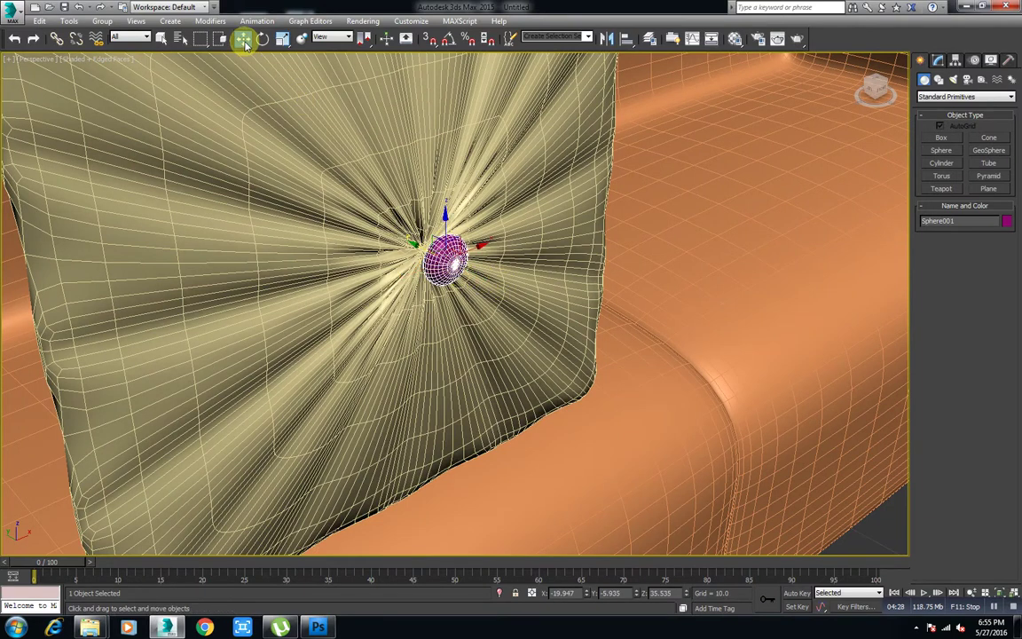
{"action": "key", "text": "F4"}
{"action": "left_click_drag", "start_coordinate": [395, 232], "coordinate": [399, 246]}
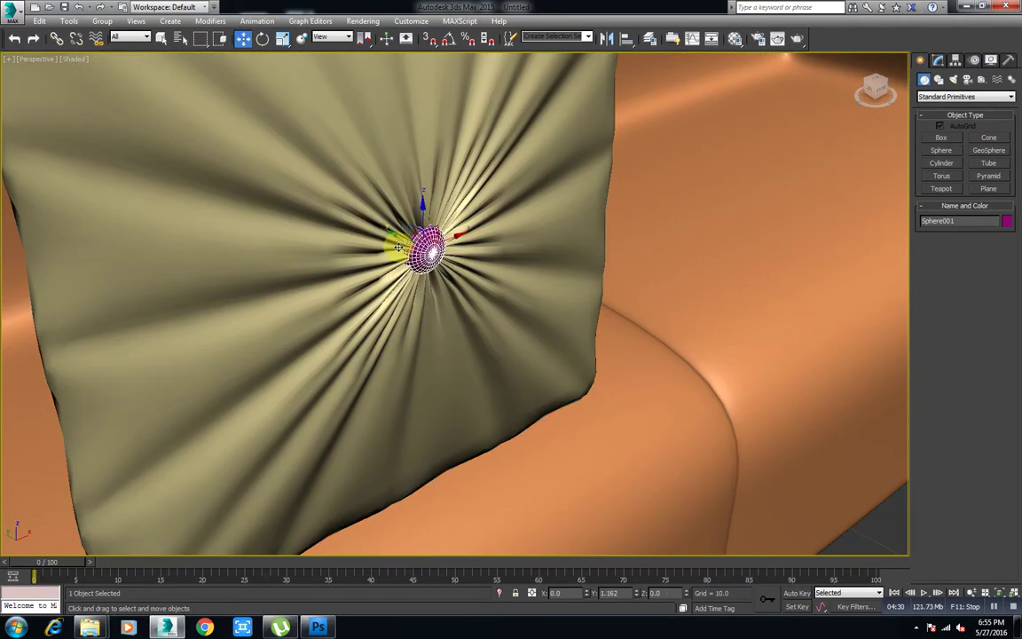
{"action": "scroll", "coordinate": [406, 228], "scroll_direction": "down", "scroll_amount": 3}
{"action": "middle_click_drag", "start_coordinate": [463, 372], "coordinate": [479, 286], "text": "alt"}
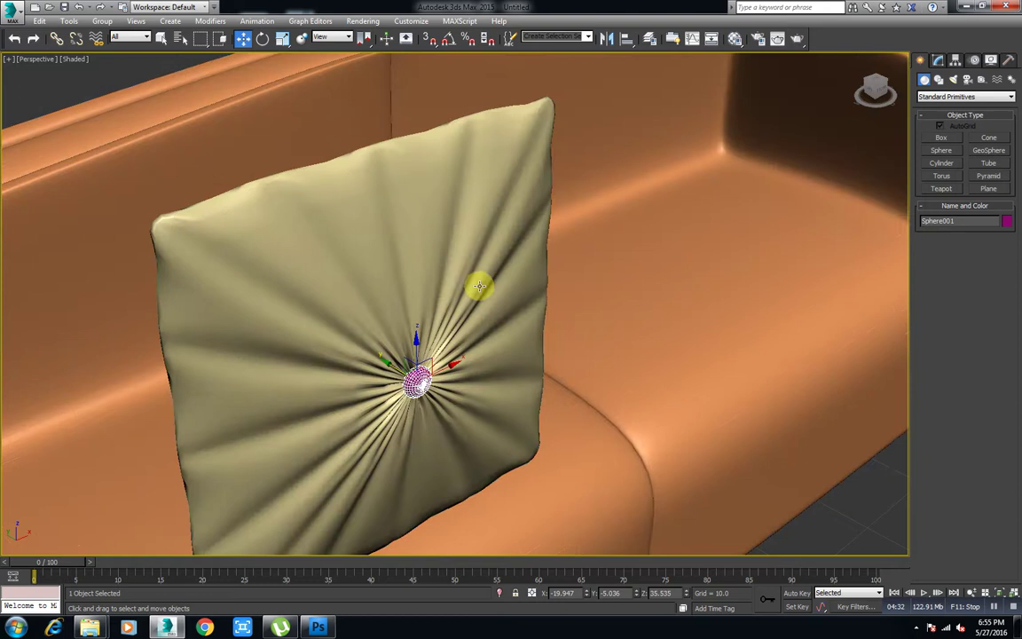
- Scale the pillow larger around the button
{"action": "left_click", "coordinate": [400, 228]}
{"action": "left_click", "coordinate": [282, 39]}
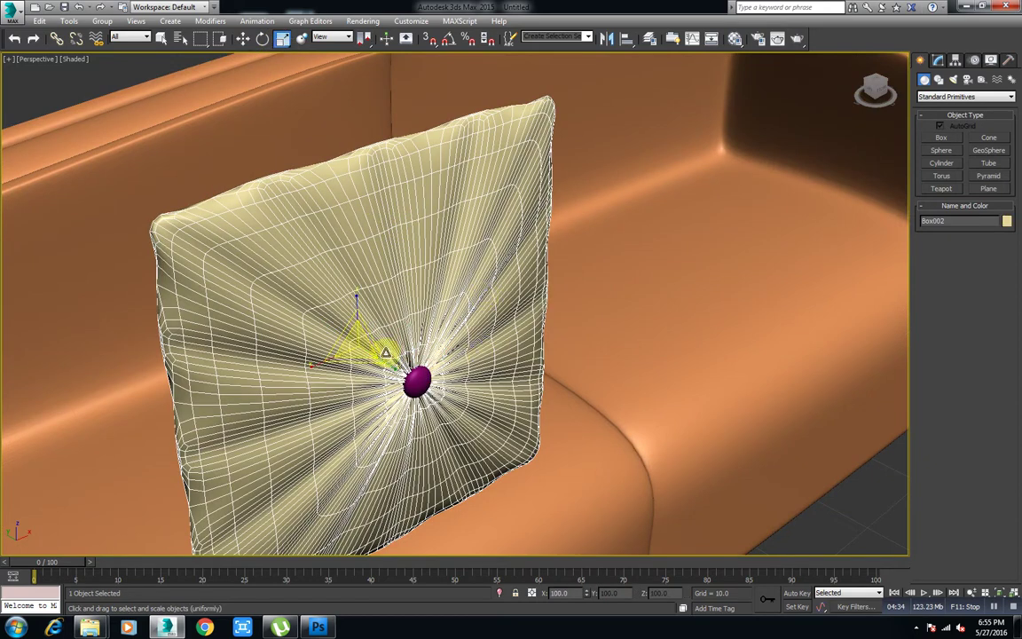
{"action": "left_click_drag", "start_coordinate": [387, 371], "coordinate": [453, 388]}
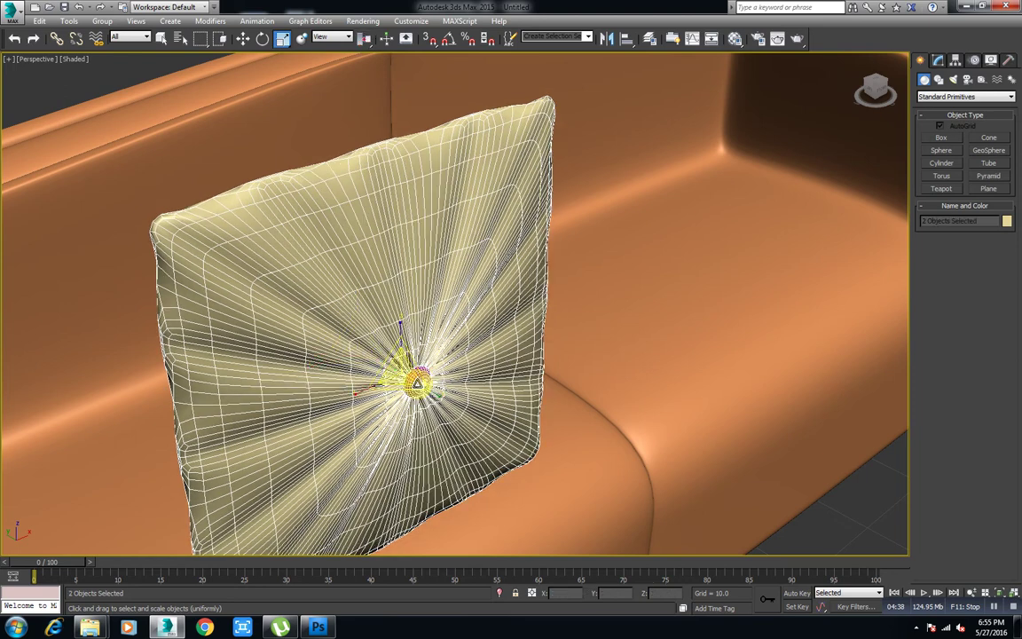
- Group the pillow and button together as Group001
{"action": "left_click", "coordinate": [424, 383], "text": "ctrl"}
{"action": "left_click", "coordinate": [242, 39]}
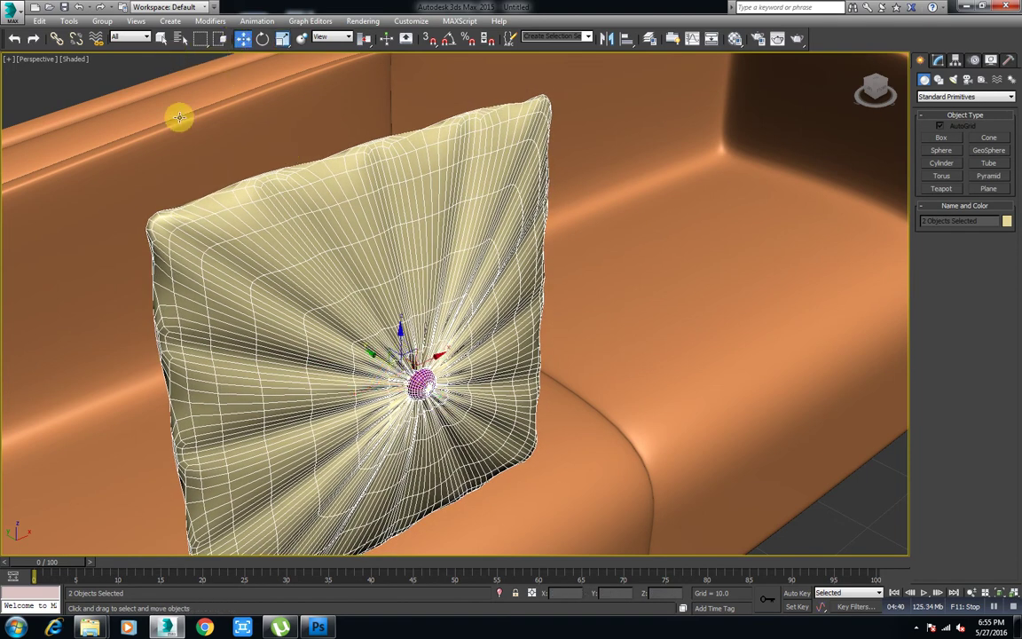
{"action": "left_click", "coordinate": [102, 21]}
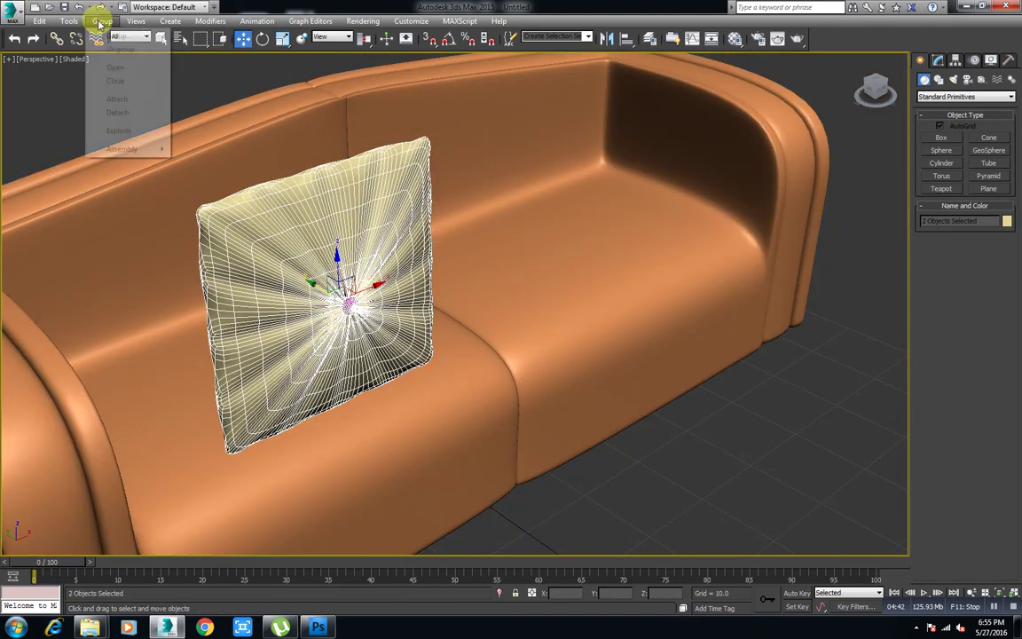
{"action": "left_click", "coordinate": [108, 34]}
{"action": "left_click", "coordinate": [516, 332]}
- Move the cushion group to the sofa's left back and lower it onto the backrest
{"action": "middle_click_drag", "start_coordinate": [201, 255], "coordinate": [393, 333], "text": "alt"}
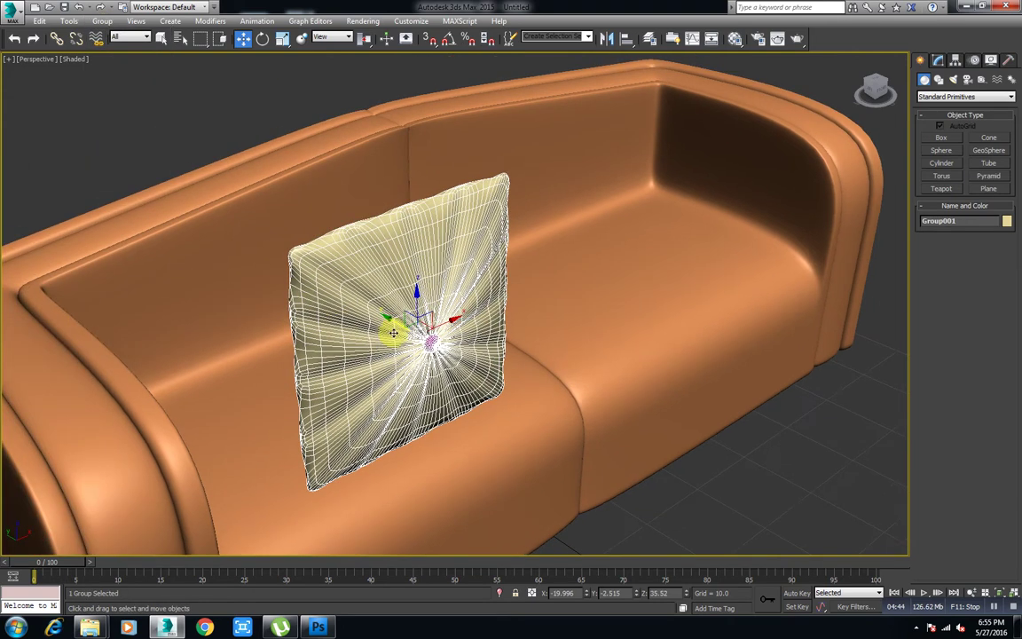
{"action": "mouse_move", "coordinate": [399, 325]}
{"action": "left_mouse_down"}
{"action": "mouse_move", "coordinate": [207, 256]}
{"action": "mouse_move", "coordinate": [257, 292]}
{"action": "left_mouse_up"}
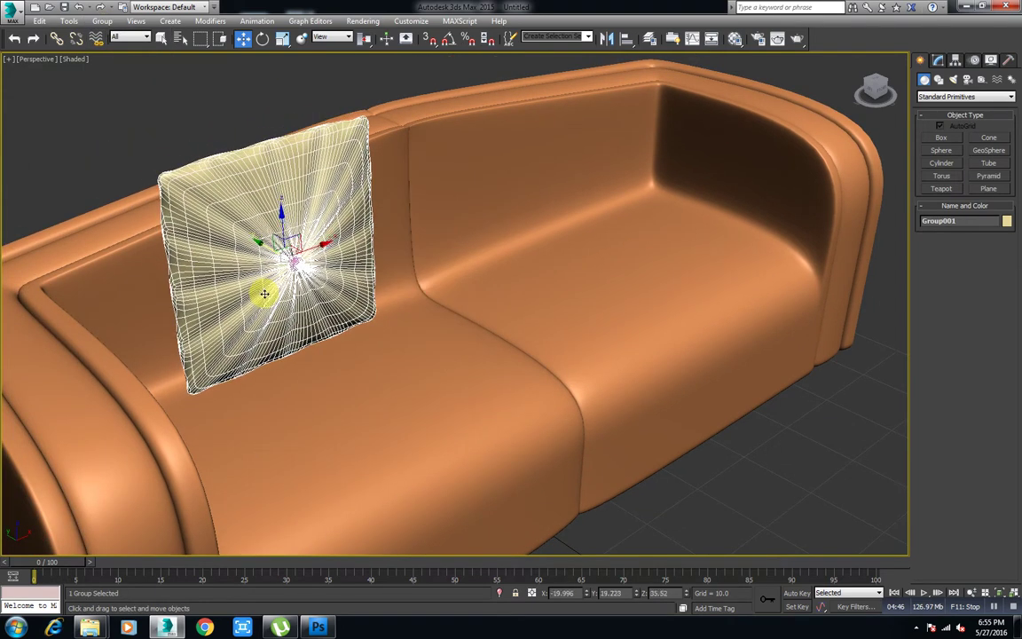
{"action": "key", "text": "F4"}
{"action": "left_click", "coordinate": [222, 147]}
{"action": "left_click", "coordinate": [382, 263]}
{"action": "key", "text": "f"}
{"action": "key", "text": "z"}
{"action": "scroll", "coordinate": [499, 343], "scroll_direction": "down", "scroll_amount": 4}
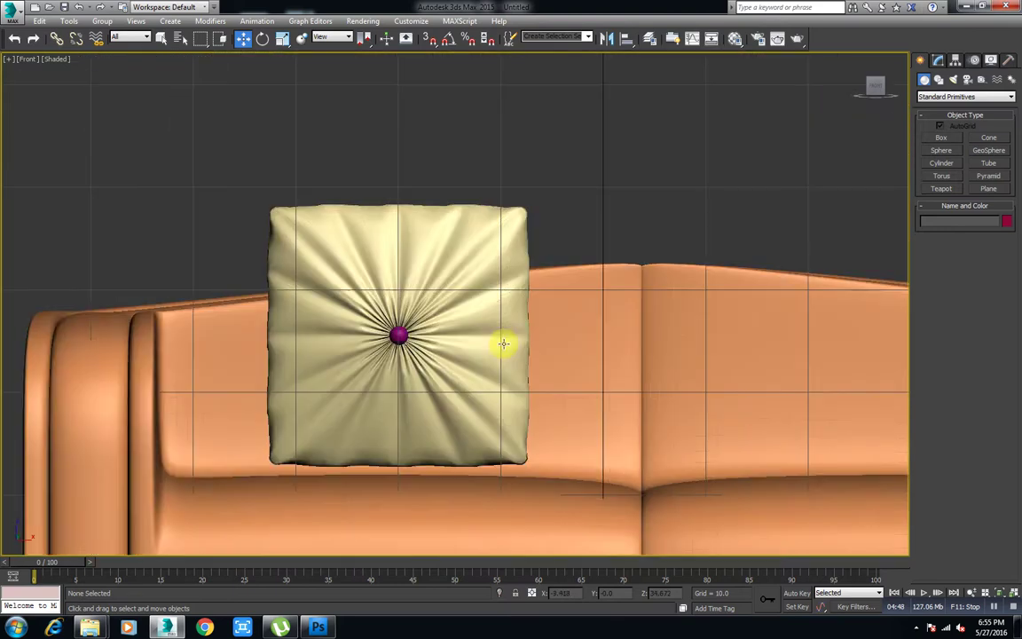
{"action": "scroll", "coordinate": [392, 189], "scroll_direction": "up", "scroll_amount": 2}
{"action": "scroll", "coordinate": [339, 230], "scroll_direction": "up", "scroll_amount": 2}
{"action": "left_click_drag", "start_coordinate": [339, 230], "coordinate": [341, 249]}
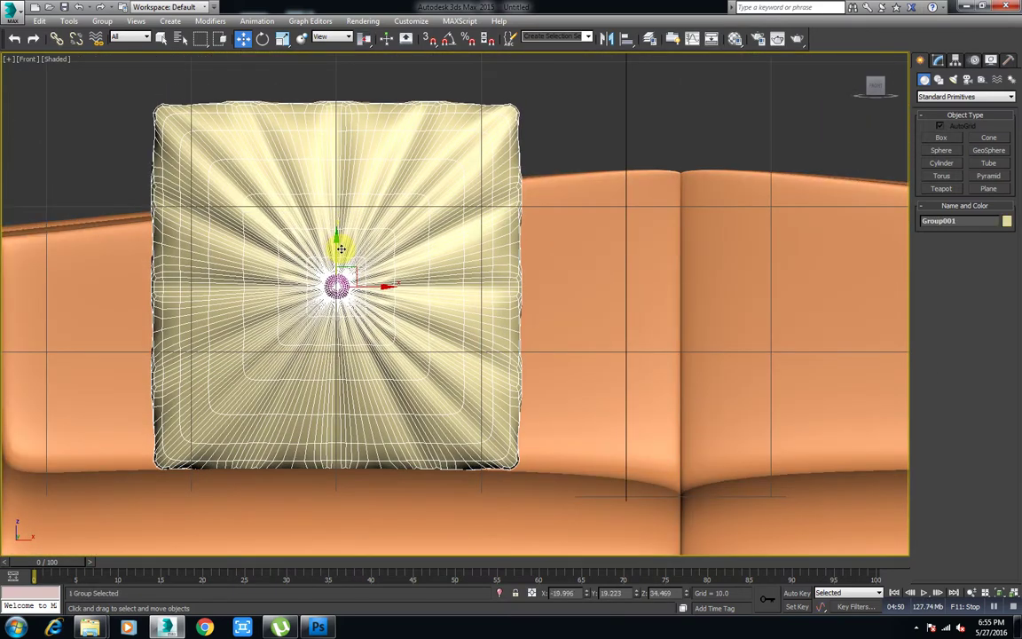
- Tilt the cushion group back about -19 degrees around the X axis
{"action": "key", "text": "p"}
{"action": "left_click", "coordinate": [263, 38]}
{"action": "scroll", "coordinate": [466, 228], "scroll_direction": "down", "scroll_amount": 3}
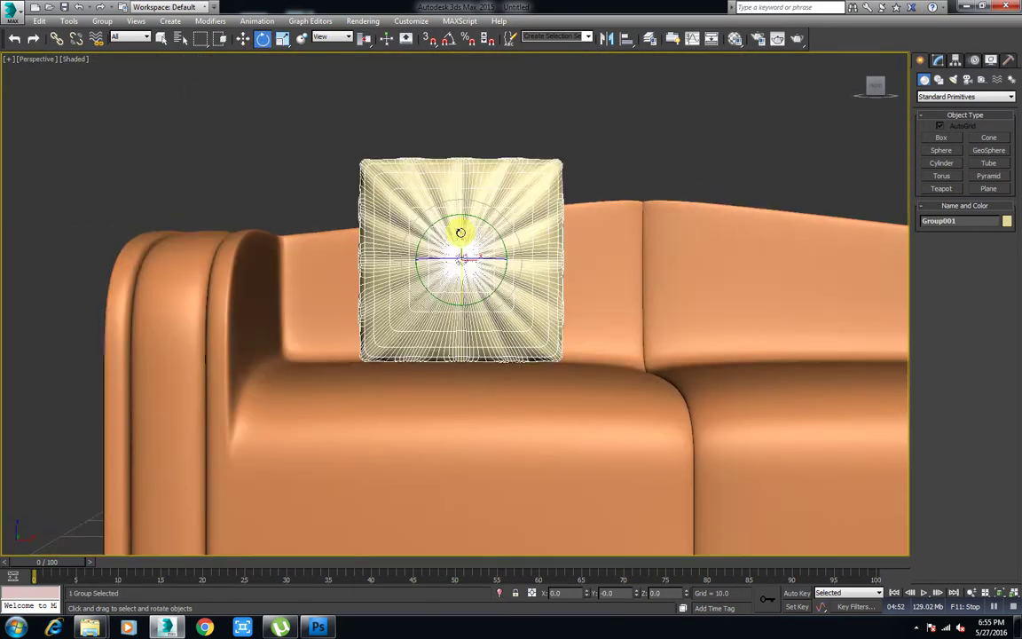
{"action": "scroll", "coordinate": [461, 252], "scroll_direction": "up", "scroll_amount": 2}
{"action": "middle_click_drag", "start_coordinate": [461, 251], "coordinate": [468, 297]}
{"action": "mouse_move", "coordinate": [468, 296]}
{"action": "left_mouse_down"}
{"action": "mouse_move", "coordinate": [467, 267]}
{"action": "mouse_move", "coordinate": [267, 102]}
{"action": "left_mouse_up"}
- Reselect the cushion group in the front view with the whole sofa visible
{"action": "left_click", "coordinate": [243, 38]}
{"action": "left_click", "coordinate": [625, 164]}
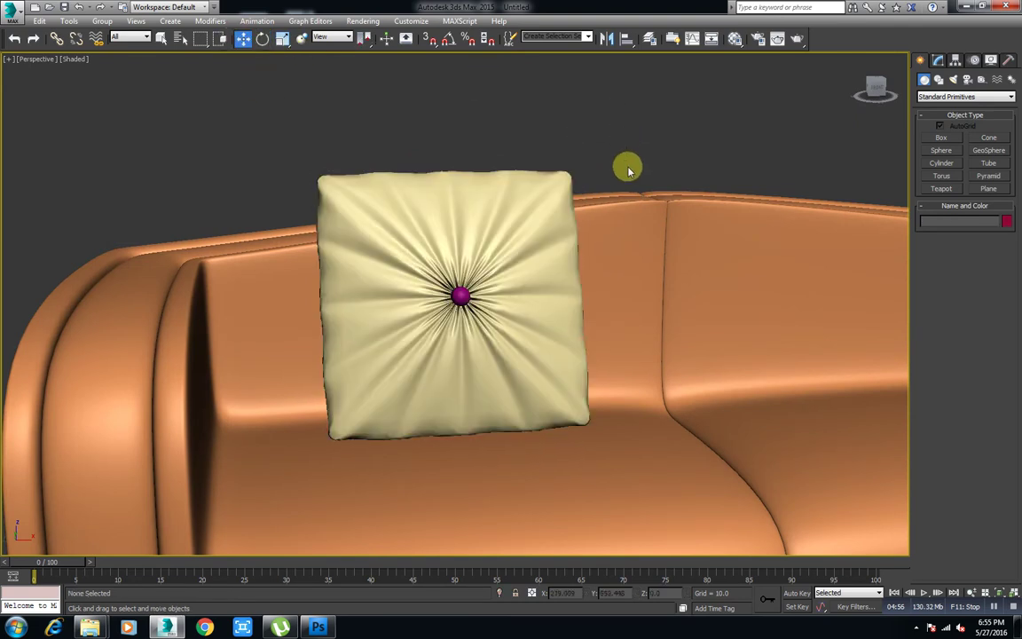
{"action": "scroll", "coordinate": [626, 164], "scroll_direction": "down", "scroll_amount": 3}
{"action": "middle_click_drag", "start_coordinate": [625, 164], "coordinate": [393, 263], "text": "alt"}
{"action": "key", "text": "f"}
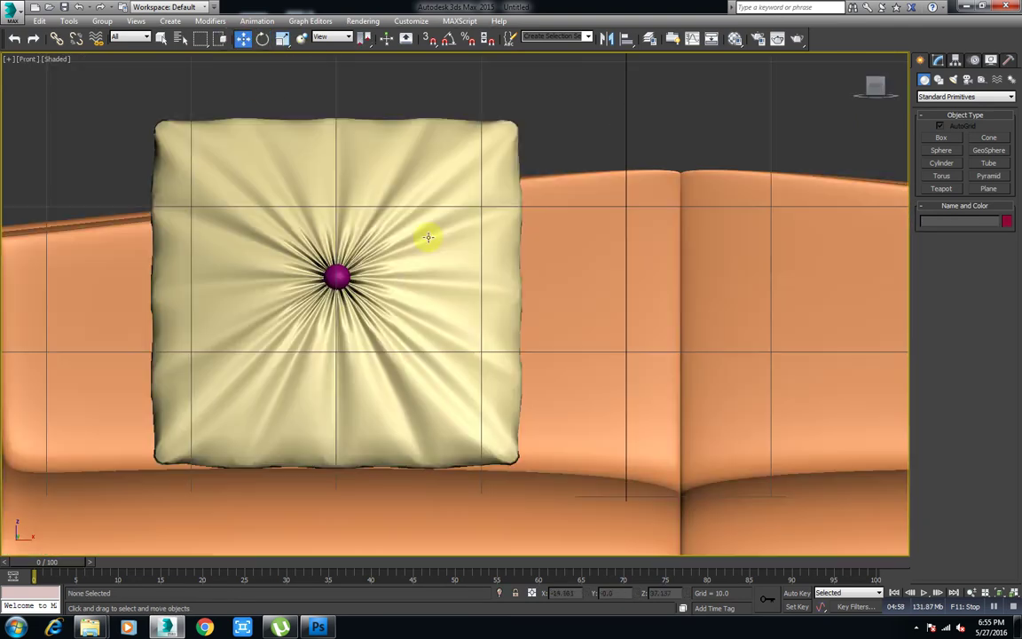
{"action": "left_click", "coordinate": [427, 235]}
{"action": "scroll", "coordinate": [453, 266], "scroll_direction": "down", "scroll_amount": 3}
{"action": "middle_click_drag", "start_coordinate": [480, 296], "coordinate": [343, 276]}
- Shift-drag the cushion group to make 2 instance copies across the sofa back
{"action": "mouse_move", "coordinate": [319, 263]}
{"action": "left_mouse_down"}
{"action": "mouse_move", "coordinate": [292, 264]}
{"action": "mouse_move", "coordinate": [487, 269]}
{"action": "mouse_move", "coordinate": [515, 280]}
{"action": "left_mouse_up"}
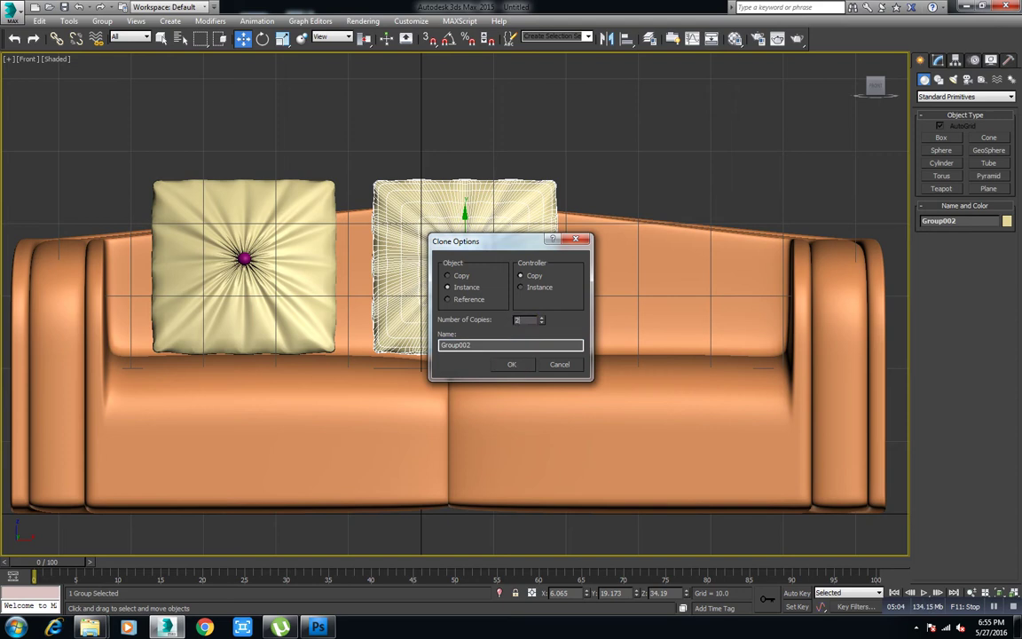
{"action": "left_click", "coordinate": [511, 364]}
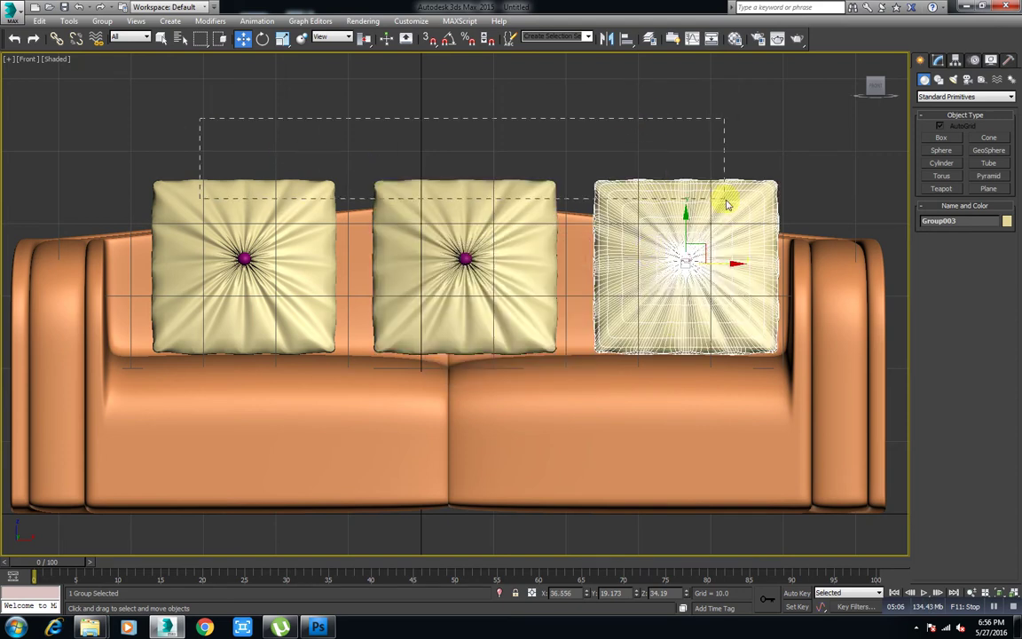
{"action": "left_click_drag", "start_coordinate": [726, 204], "coordinate": [726, 206]}
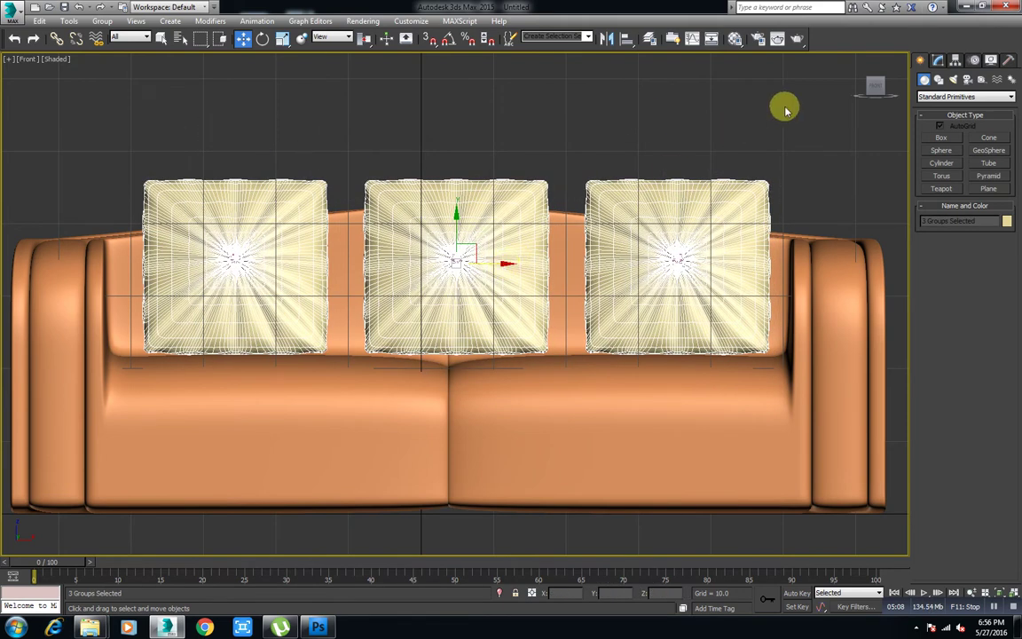
{"action": "left_click", "coordinate": [782, 107]}
- View the sofa and its three cushions through Camera001
{"action": "key", "text": "p"}
{"action": "scroll", "coordinate": [665, 313], "scroll_direction": "down", "scroll_amount": 5}
{"action": "mouse_move", "coordinate": [611, 327]}
{"action": "middle_mouse_down", "text": "alt"}
{"action": "mouse_move", "coordinate": [577, 342]}
{"action": "mouse_move", "coordinate": [597, 316]}
{"action": "mouse_move", "coordinate": [589, 326]}
{"action": "mouse_move", "coordinate": [630, 316]}
{"action": "mouse_move", "coordinate": [646, 325]}
{"action": "middle_mouse_up", "text": "alt"}
{"action": "key", "text": "ctrl+c"}
- Switch the Create panel to Standard Primitives and draw a Plane under the sofa
{"action": "left_click", "coordinate": [966, 95]}
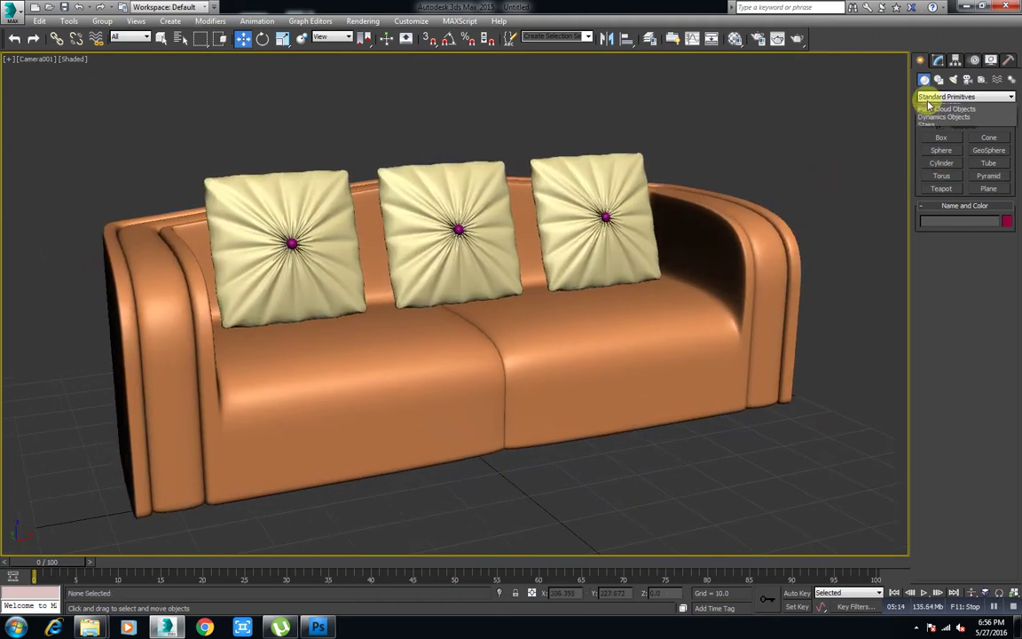
{"action": "left_click", "coordinate": [931, 213]}
{"action": "left_click", "coordinate": [949, 97]}
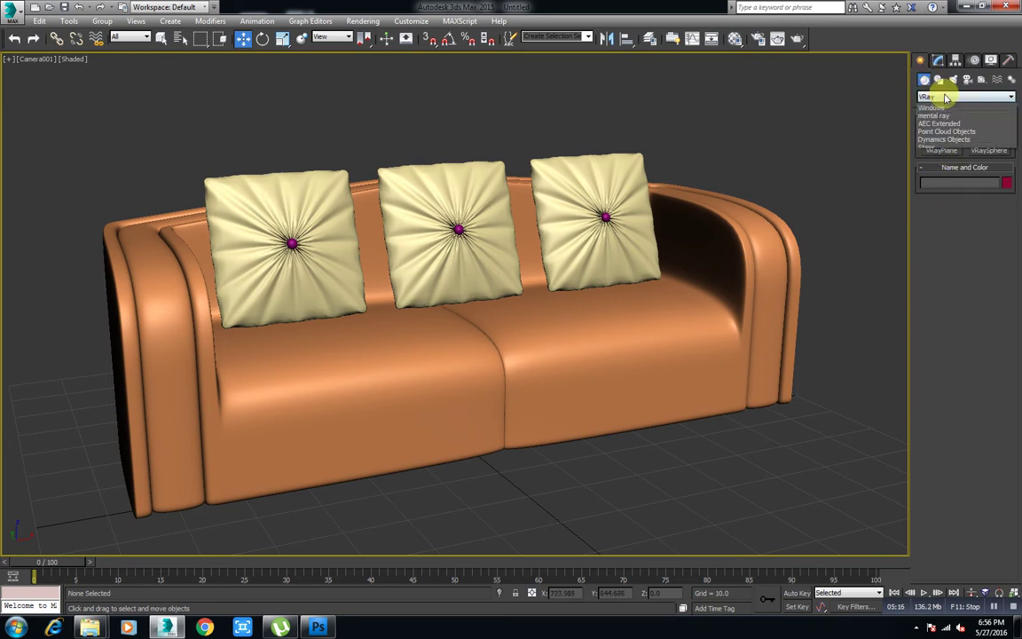
{"action": "left_click", "coordinate": [955, 99]}
{"action": "left_click", "coordinate": [930, 97]}
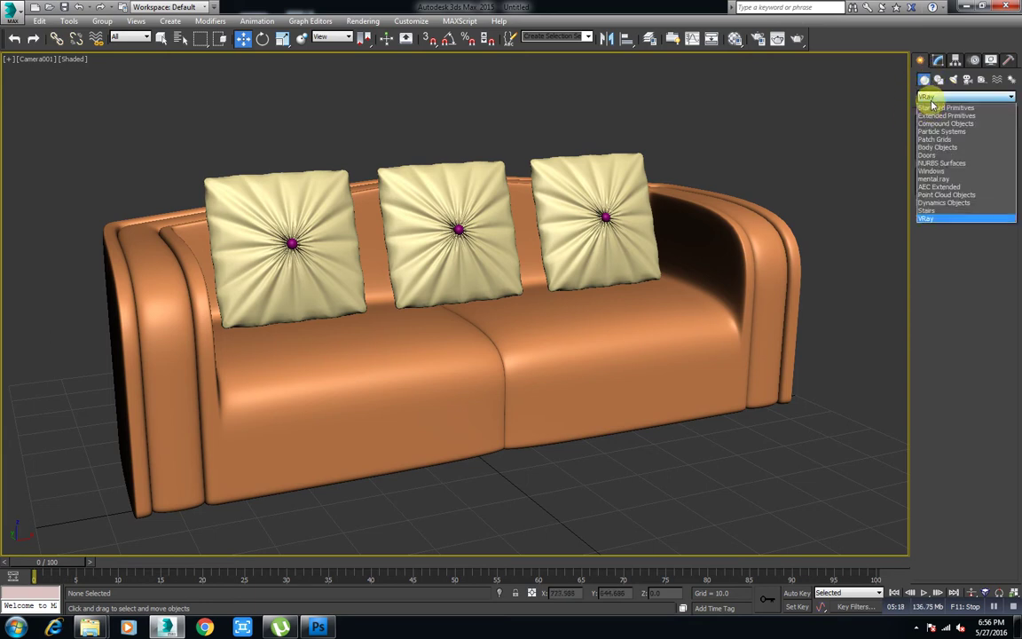
{"action": "left_click", "coordinate": [930, 101]}
{"action": "left_click", "coordinate": [988, 188]}
{"action": "mouse_move", "coordinate": [519, 471]}
{"action": "left_mouse_down"}
{"action": "mouse_move", "coordinate": [649, 288]}
{"action": "mouse_move", "coordinate": [403, 62]}
{"action": "left_mouse_up"}
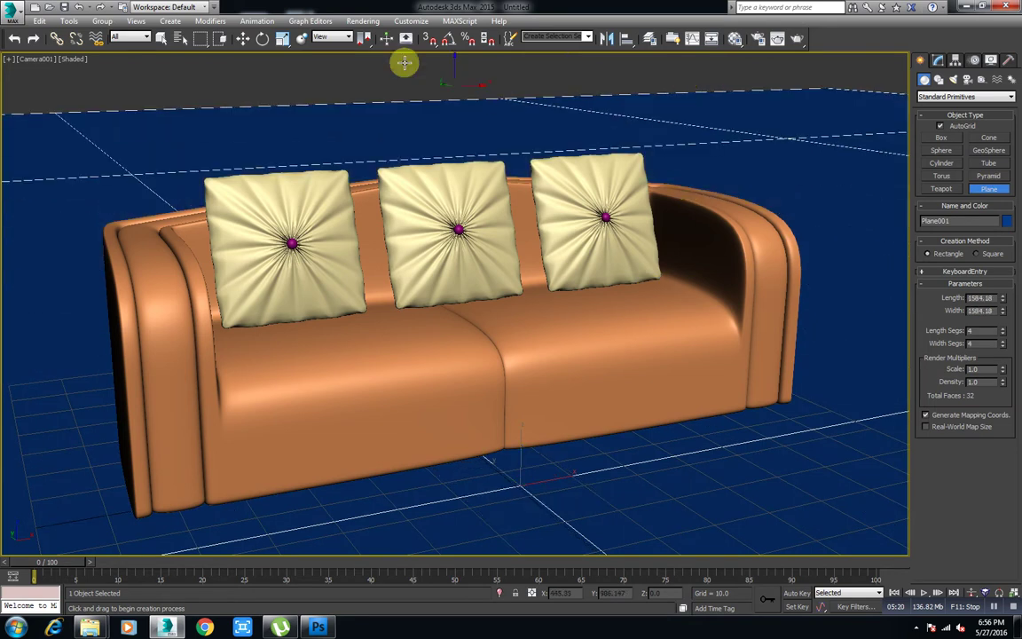
- Scale the floor plane up so it extends well beyond the sofa
{"action": "left_click", "coordinate": [243, 39]}
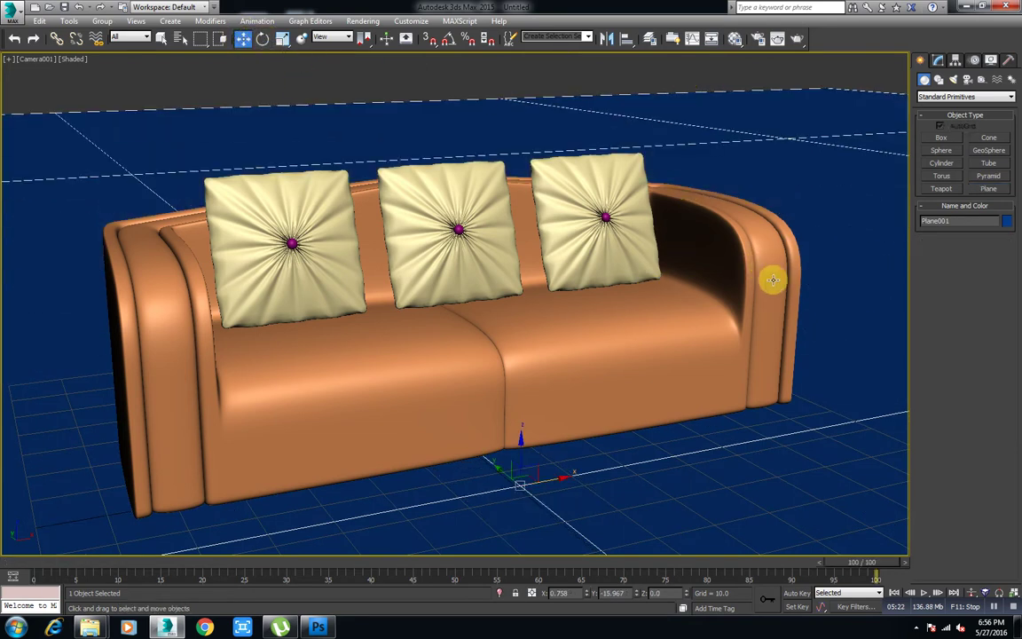
{"action": "left_click", "coordinate": [282, 38]}
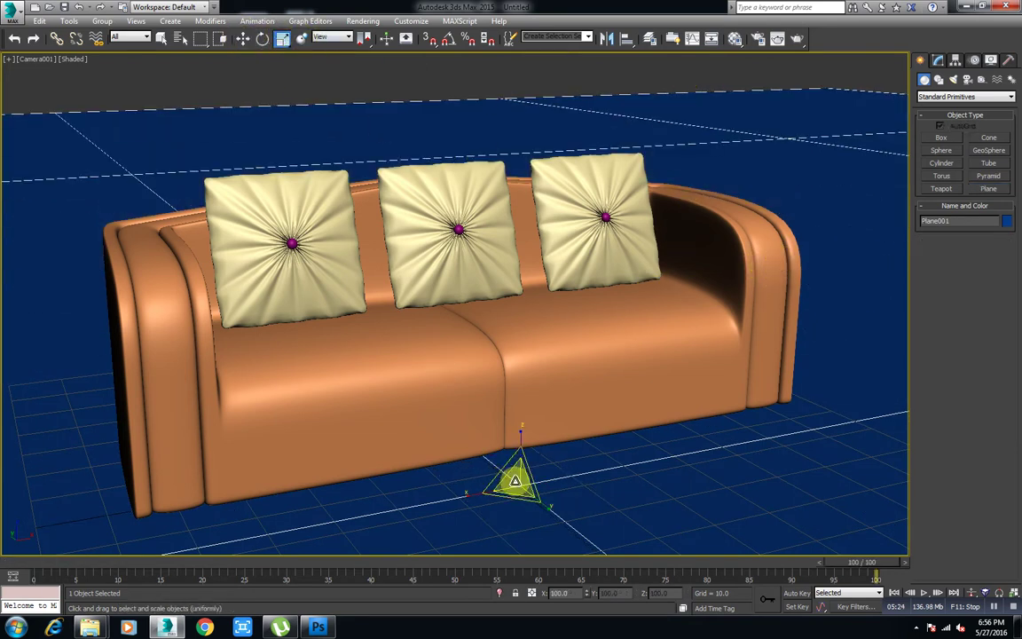
{"action": "left_click_drag", "start_coordinate": [520, 484], "coordinate": [646, 292]}
- Apply the wood material to Plane001 and add a UVW Map sized for smaller planks
{"action": "key", "text": "m"}
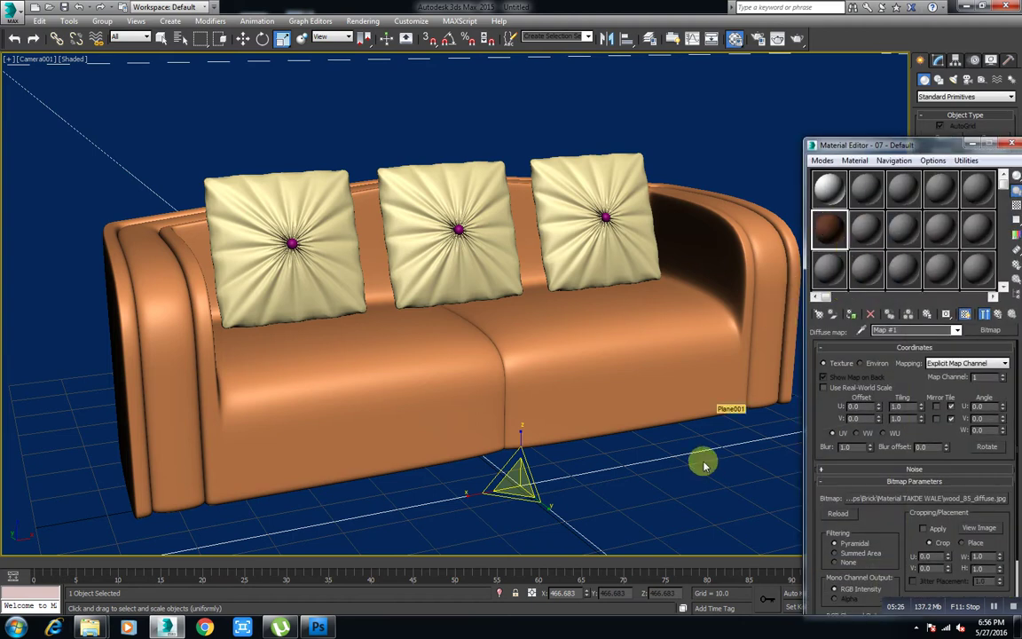
{"action": "left_click_drag", "start_coordinate": [703, 463], "coordinate": [704, 462]}
{"action": "left_click", "coordinate": [1010, 144]}
{"action": "left_click", "coordinate": [938, 58]}
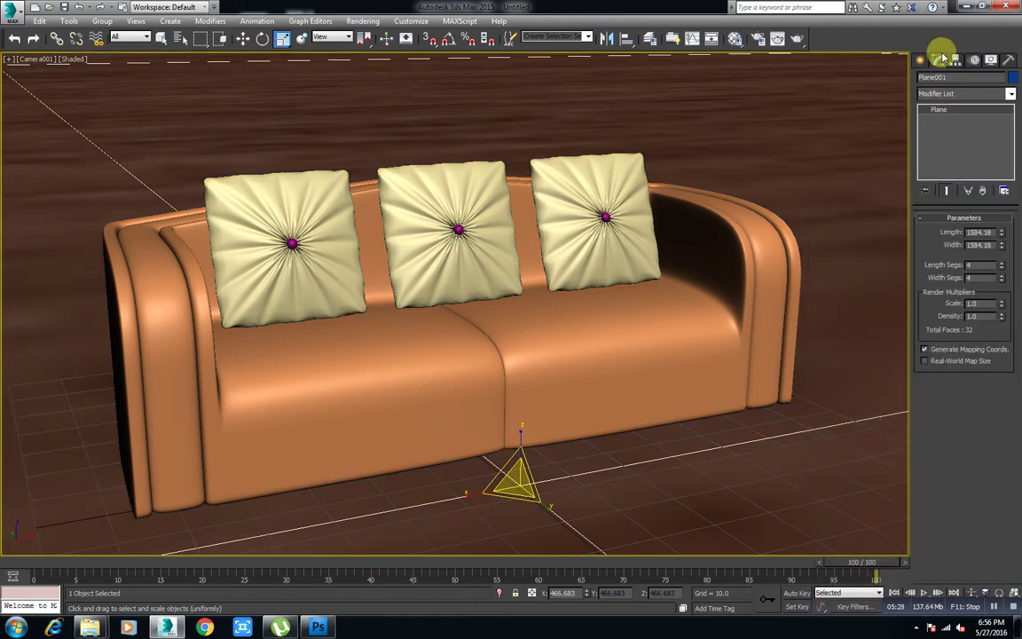
{"action": "left_click", "coordinate": [946, 93]}
{"action": "key", "text": "u"}
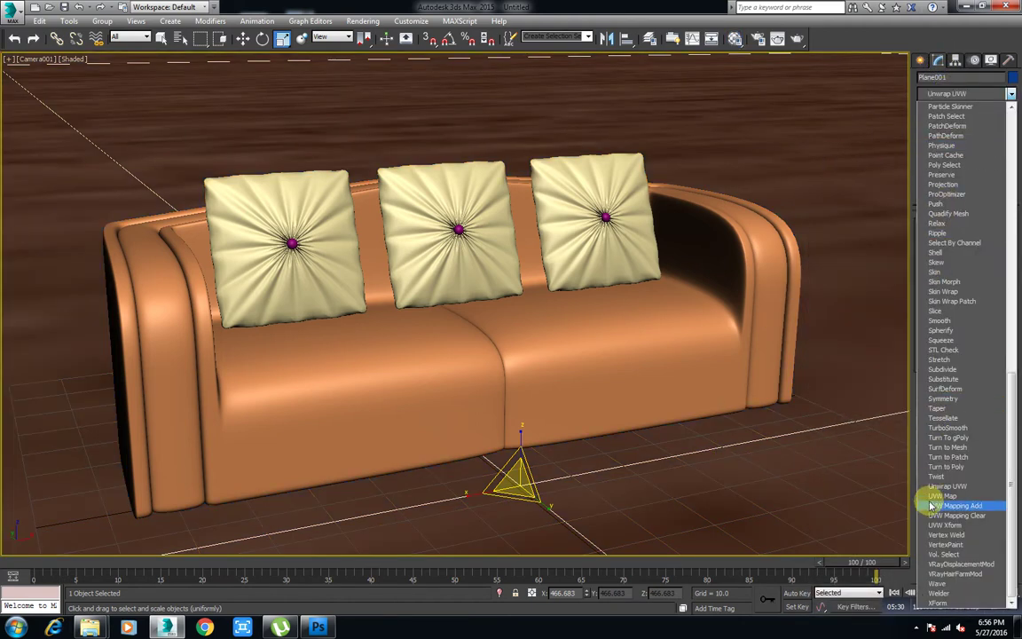
{"action": "left_click", "coordinate": [936, 495]}
{"action": "left_click", "coordinate": [956, 119]}
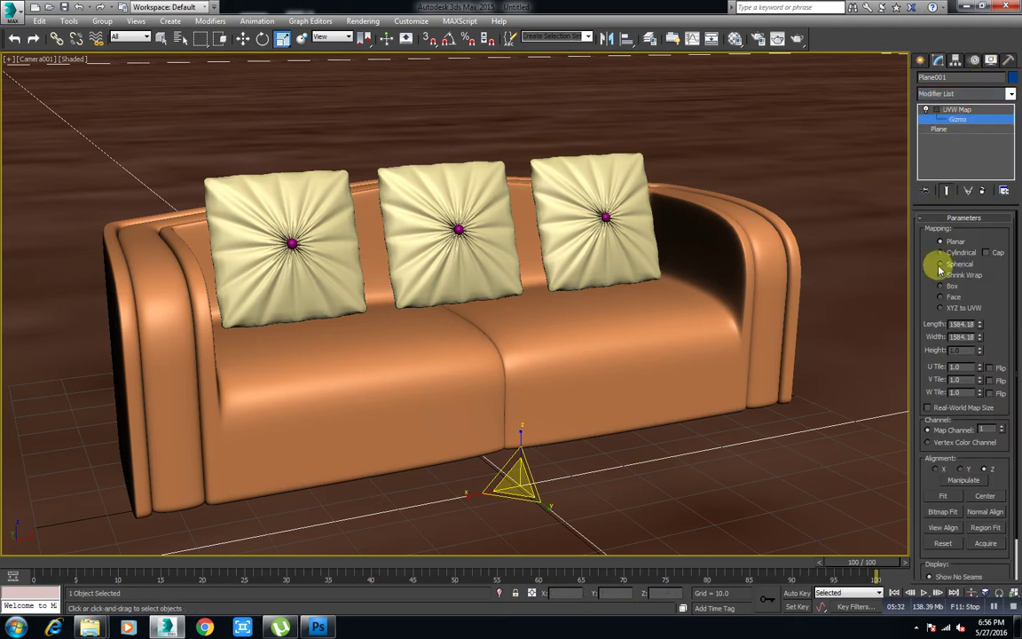
{"action": "mouse_move", "coordinate": [508, 482]}
{"action": "left_mouse_down"}
{"action": "mouse_move", "coordinate": [737, 365]}
{"action": "mouse_move", "coordinate": [650, 612]}
{"action": "left_mouse_up"}
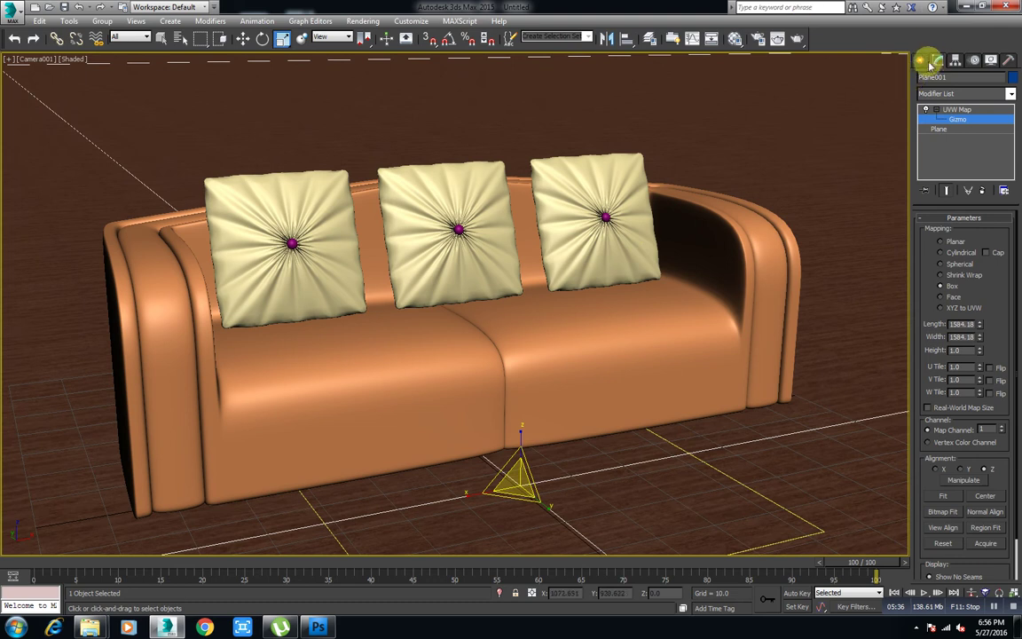
- Set the Environment background colour to white and reopen the Material Editor
{"action": "left_click", "coordinate": [924, 61]}
{"action": "left_click", "coordinate": [363, 20]}
{"action": "left_click", "coordinate": [448, 117]}
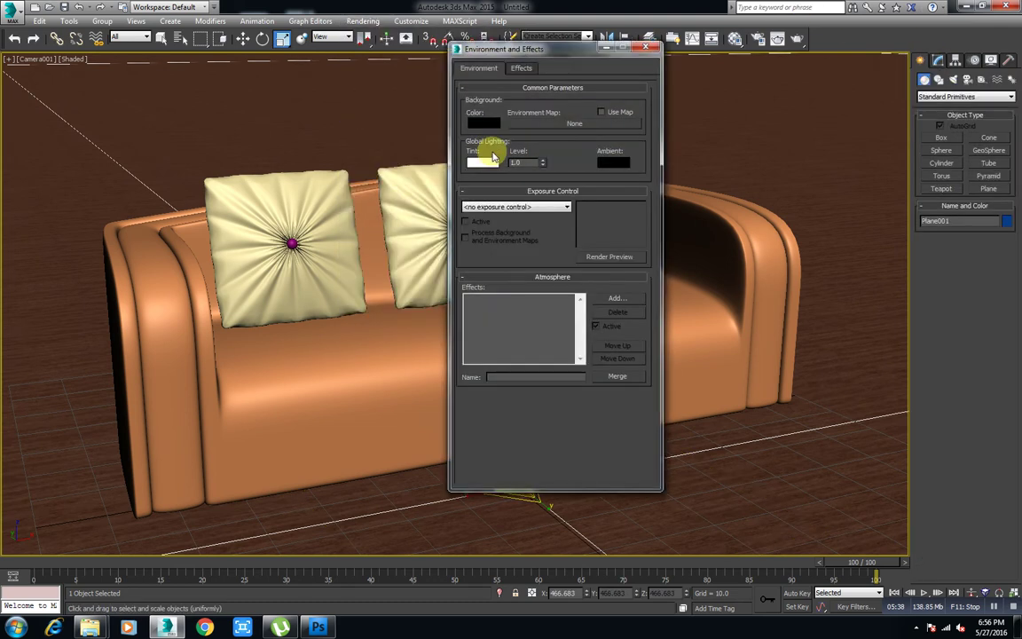
{"action": "left_click", "coordinate": [483, 122]}
{"action": "left_click_drag", "start_coordinate": [409, 140], "coordinate": [466, 140]}
{"action": "left_click", "coordinate": [449, 182]}
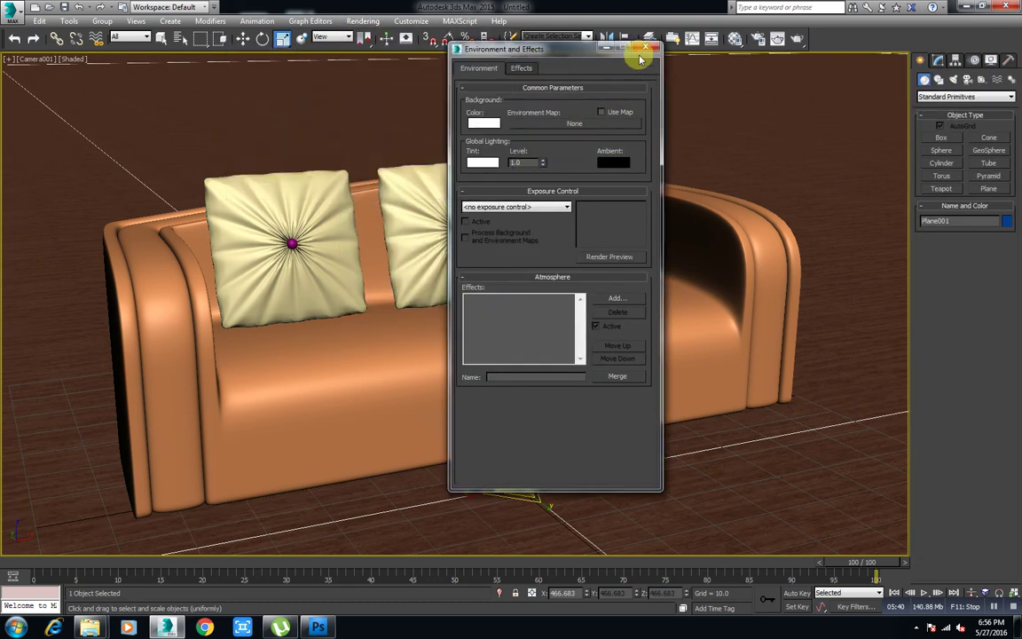
{"action": "left_click", "coordinate": [646, 48]}
{"action": "left_click", "coordinate": [243, 38]}
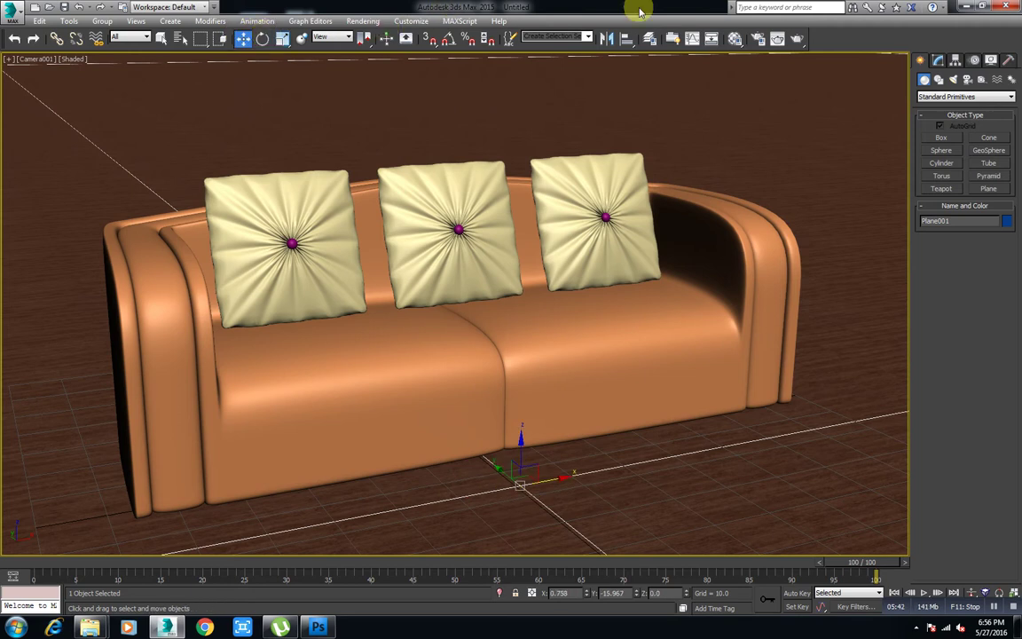
{"action": "left_click", "coordinate": [734, 39]}
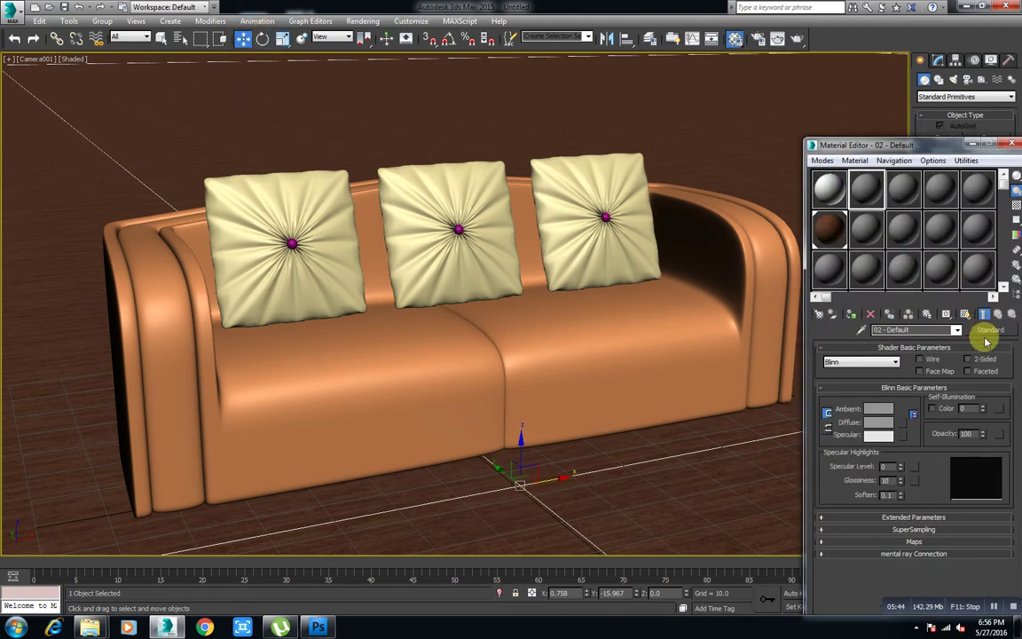
- Change material slot 2 to a VRayMtl, leaving its diffuse colour unchanged
{"action": "left_click", "coordinate": [986, 337]}
{"action": "double_click", "coordinate": [359, 292]}
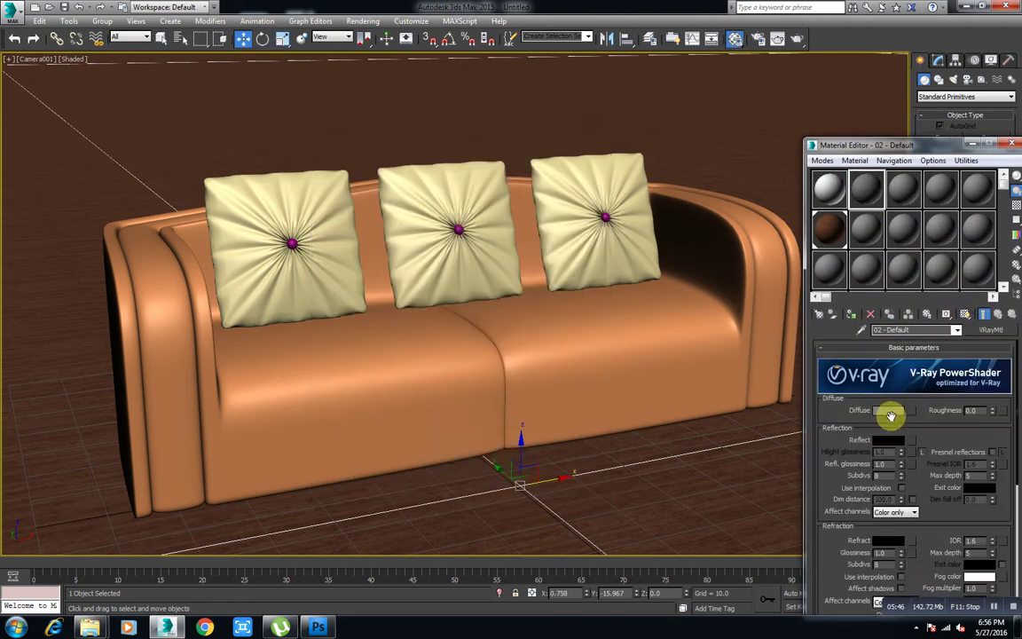
{"action": "left_click", "coordinate": [889, 411]}
{"action": "left_click_drag", "start_coordinate": [359, 103], "coordinate": [359, 92]}
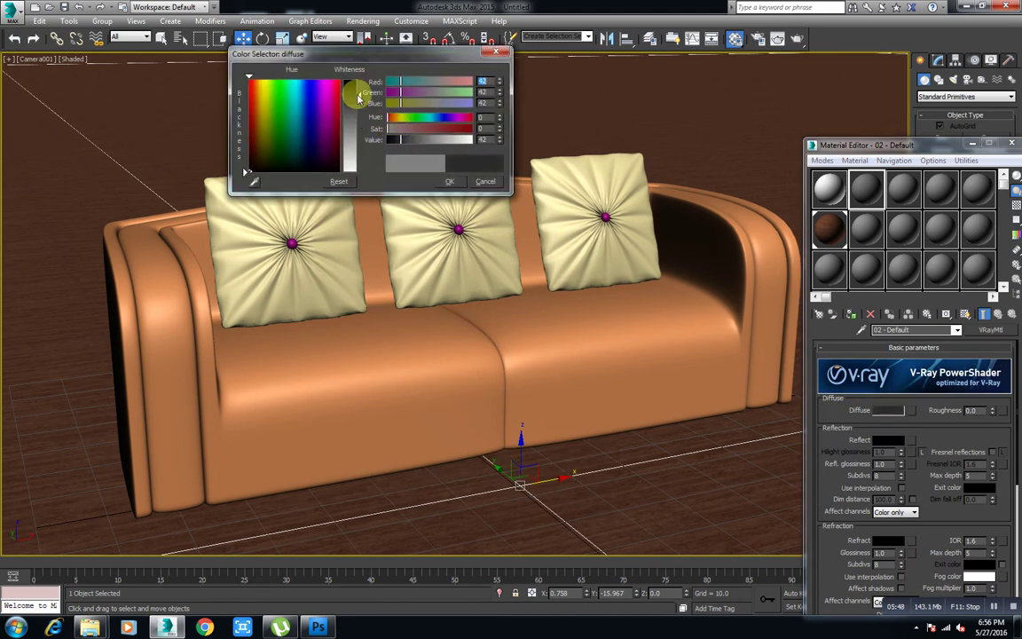
{"action": "left_click", "coordinate": [479, 185]}
- Add a Bitmap to Diffuse and browse to the METTALIC SUNMICA AND VINYL texture folder
{"action": "left_click", "coordinate": [908, 413]}
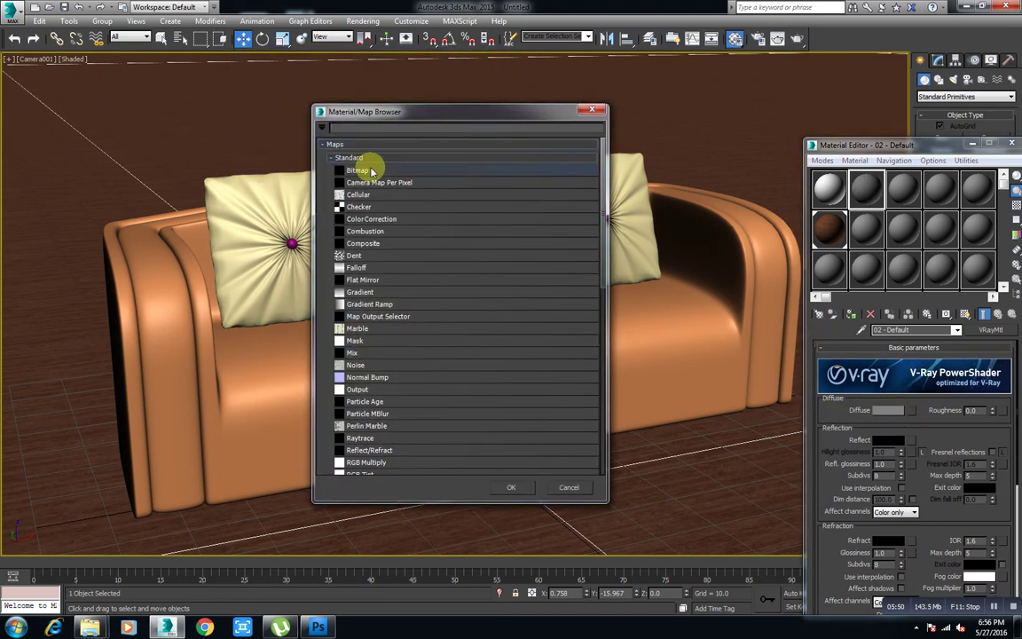
{"action": "double_click", "coordinate": [353, 168]}
{"action": "left_click", "coordinate": [200, 29]}
{"action": "left_click", "coordinate": [226, 50]}
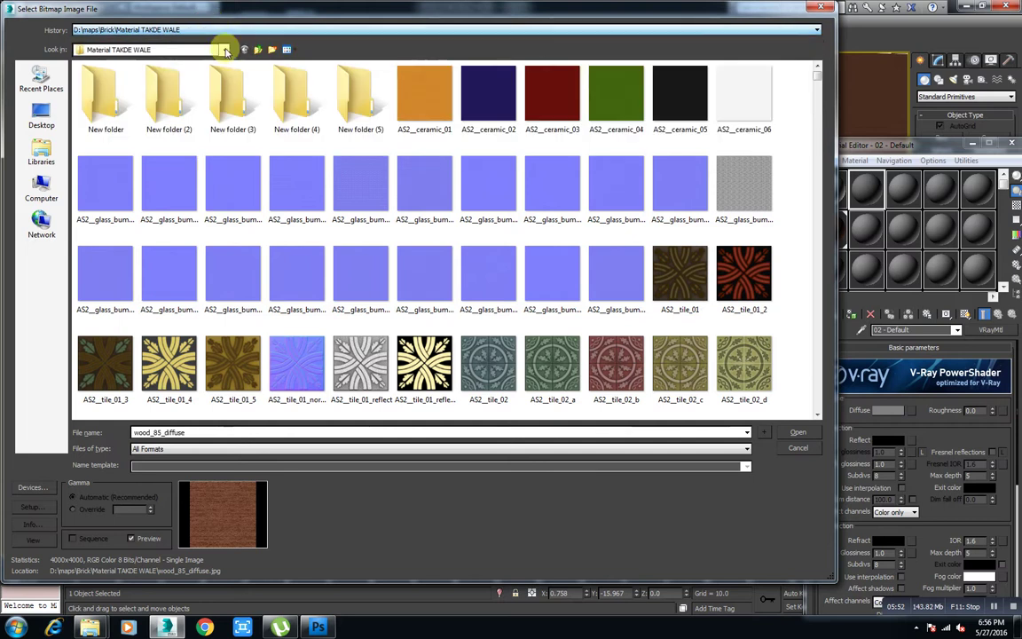
{"action": "left_click", "coordinate": [257, 50]}
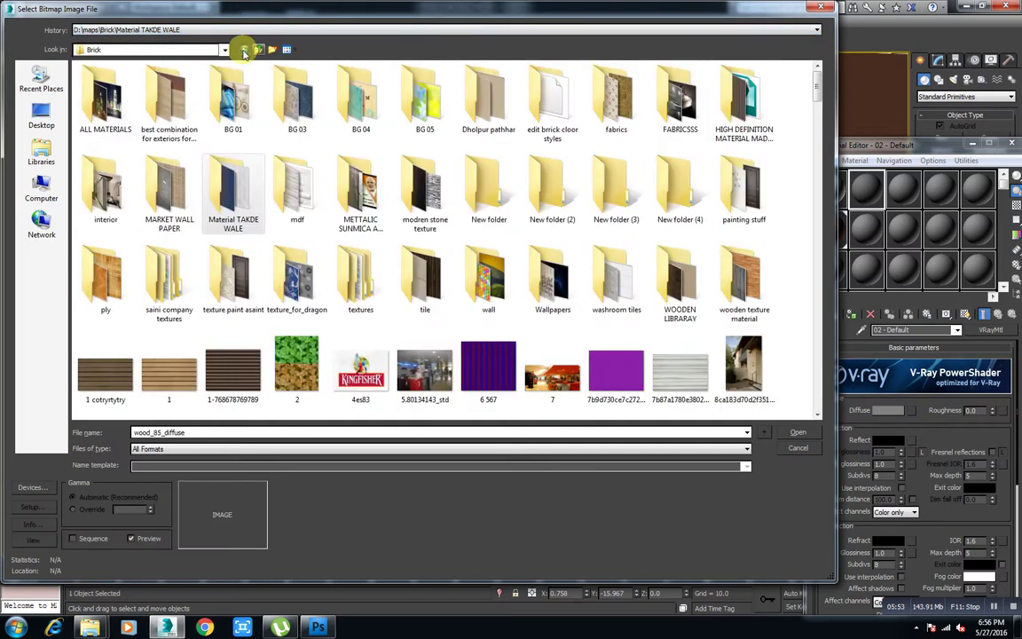
{"action": "double_click", "coordinate": [350, 173]}
- Preview A015-B, load it as the diffuse texture, and show it in the viewport
{"action": "scroll", "coordinate": [423, 256], "scroll_direction": "down", "scroll_amount": 3}
{"action": "scroll", "coordinate": [417, 266], "scroll_direction": "down", "scroll_amount": 3}
{"action": "scroll", "coordinate": [435, 292], "scroll_direction": "down", "scroll_amount": 3}
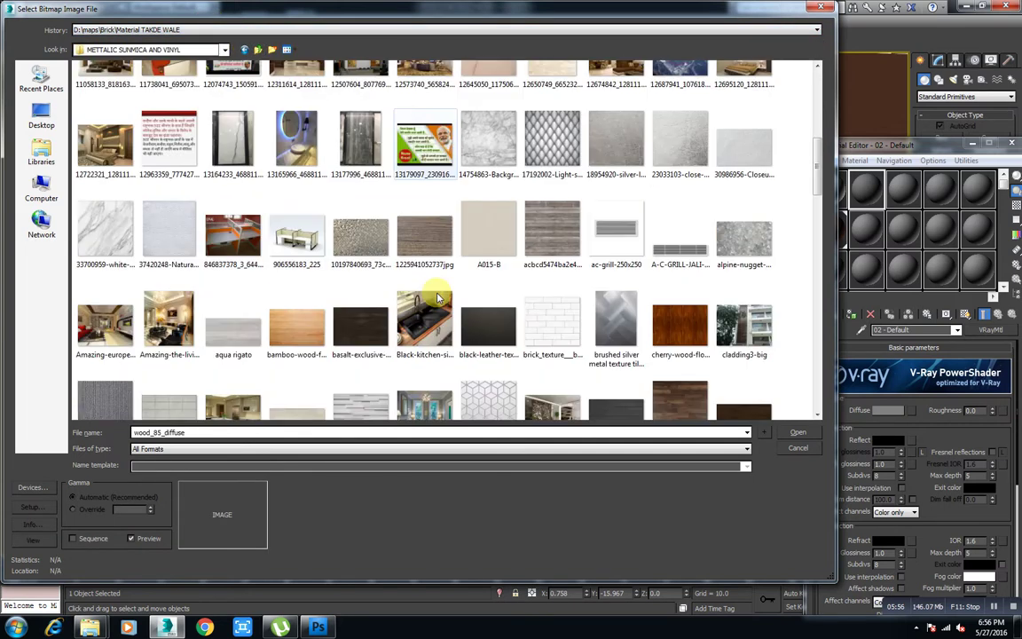
{"action": "right_click", "coordinate": [485, 238]}
{"action": "left_click", "coordinate": [510, 266]}
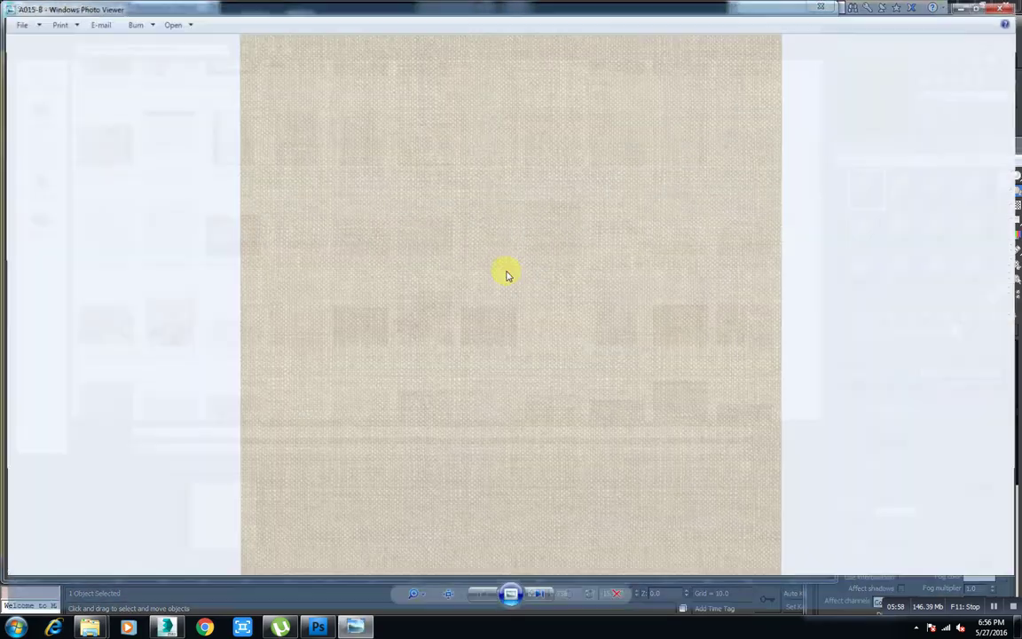
{"action": "key", "text": "Escape"}
{"action": "double_click", "coordinate": [487, 228]}
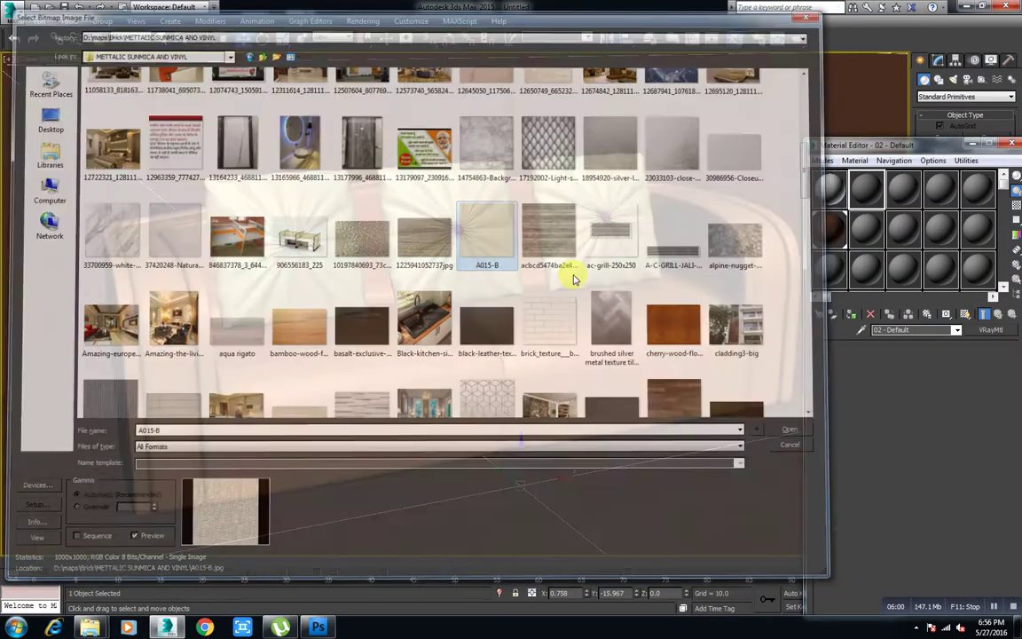
{"action": "left_click", "coordinate": [965, 314]}
- Apply the slot 2 fabric material to the right, middle and left cushions and the sofa body
{"action": "left_click", "coordinate": [998, 316]}
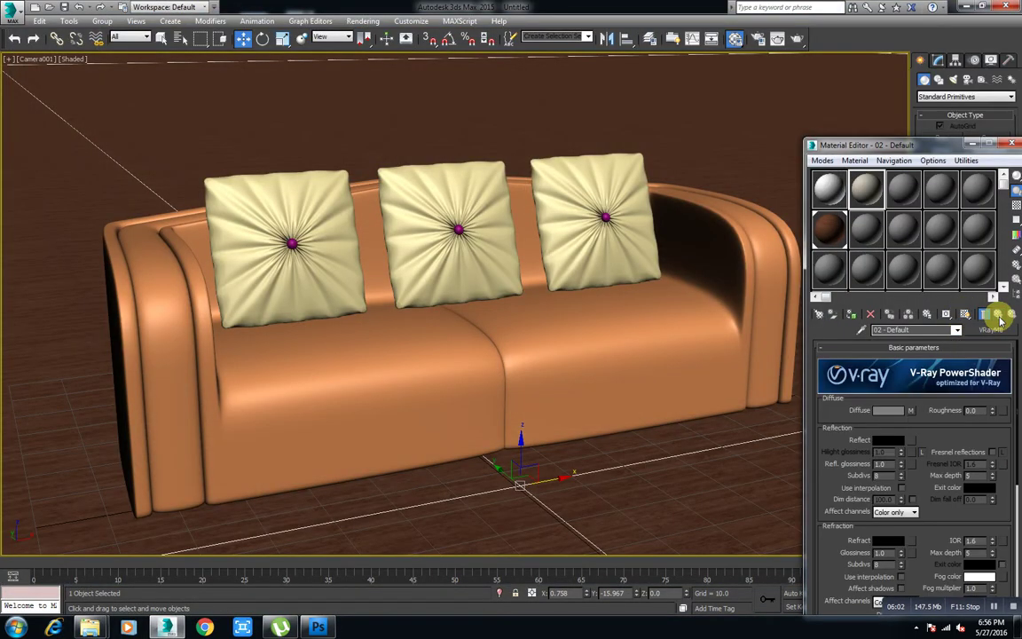
{"action": "left_click_drag", "start_coordinate": [608, 228], "coordinate": [610, 229]}
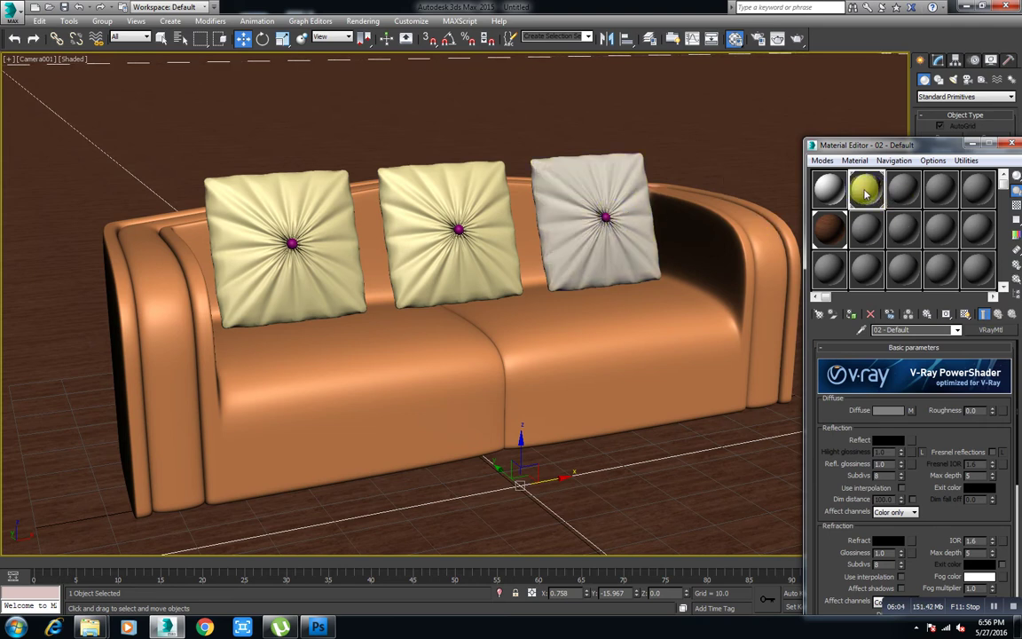
{"action": "left_click_drag", "start_coordinate": [867, 194], "coordinate": [789, 261]}
{"action": "left_click_drag", "start_coordinate": [871, 193], "coordinate": [509, 250]}
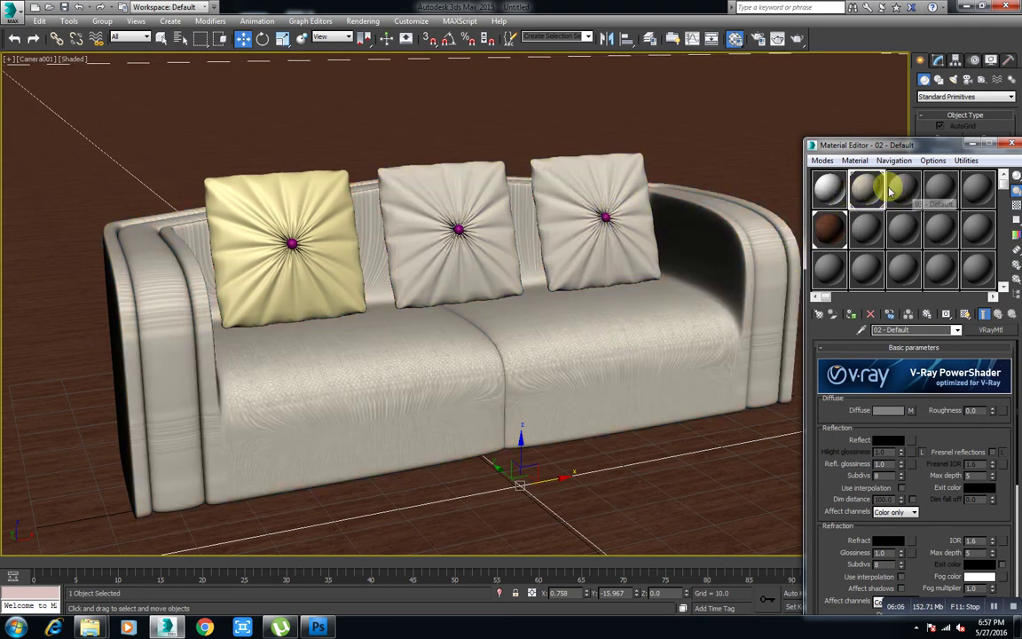
{"action": "left_click_drag", "start_coordinate": [890, 192], "coordinate": [306, 202]}
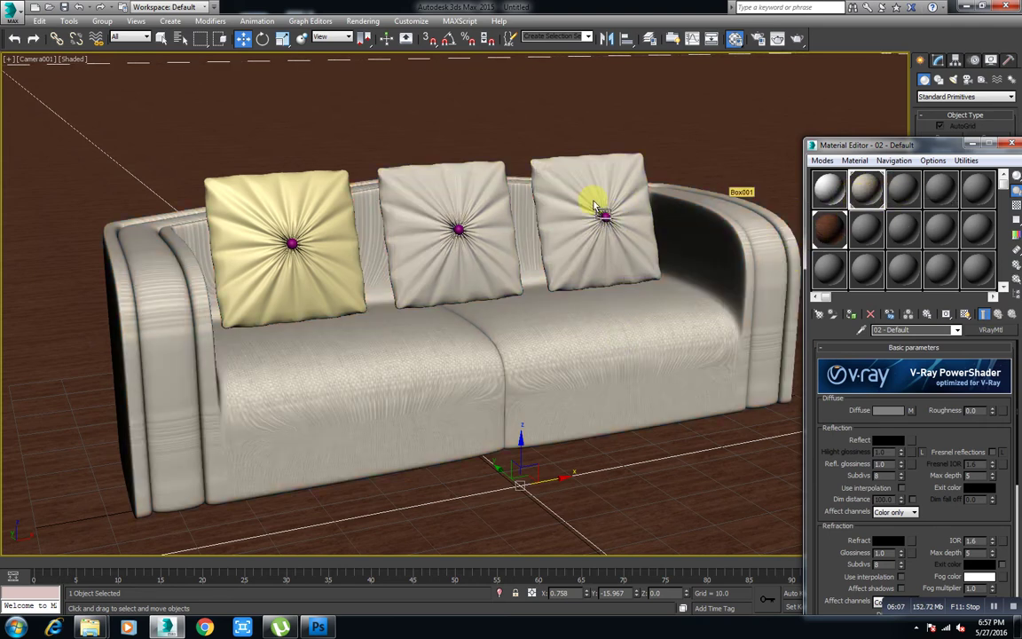
{"action": "left_click", "coordinate": [1015, 146]}
{"action": "left_click", "coordinate": [668, 312]}
{"action": "left_click", "coordinate": [938, 59]}
- Give the sofa body a Box UVW Map and scale its gizmo around the sofa
{"action": "left_click", "coordinate": [943, 94]}
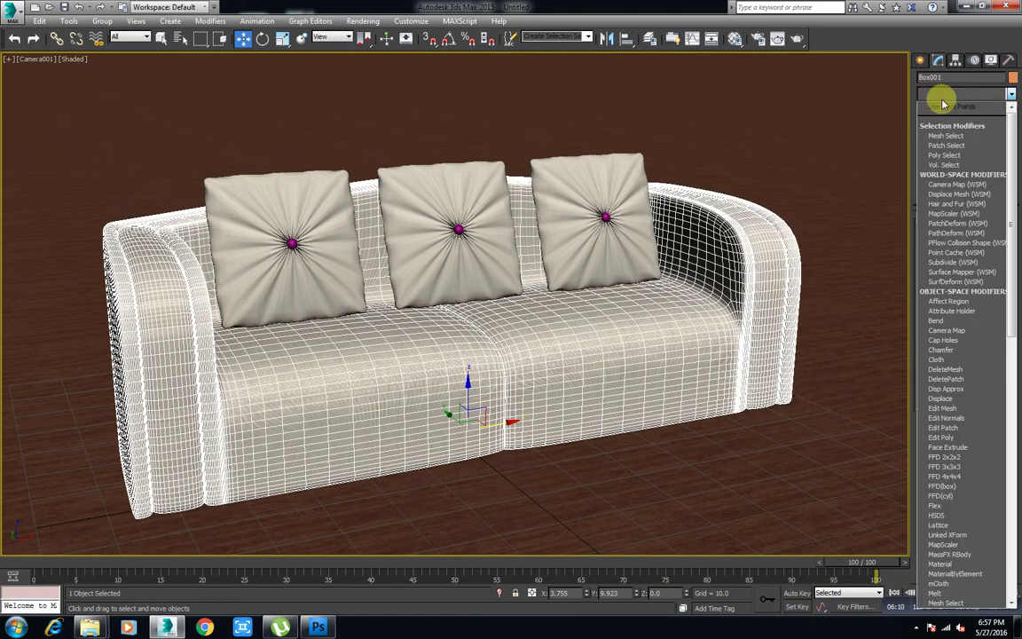
{"action": "scroll", "coordinate": [951, 468], "scroll_direction": "down", "scroll_amount": 10}
{"action": "left_click", "coordinate": [944, 494]}
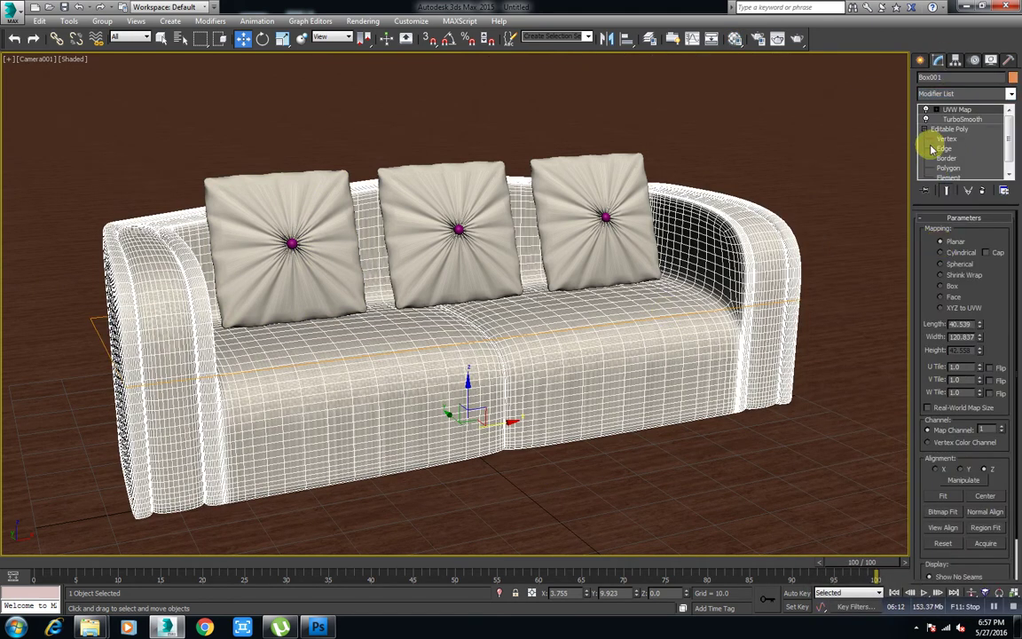
{"action": "left_click", "coordinate": [946, 119]}
{"action": "left_click", "coordinate": [952, 287]}
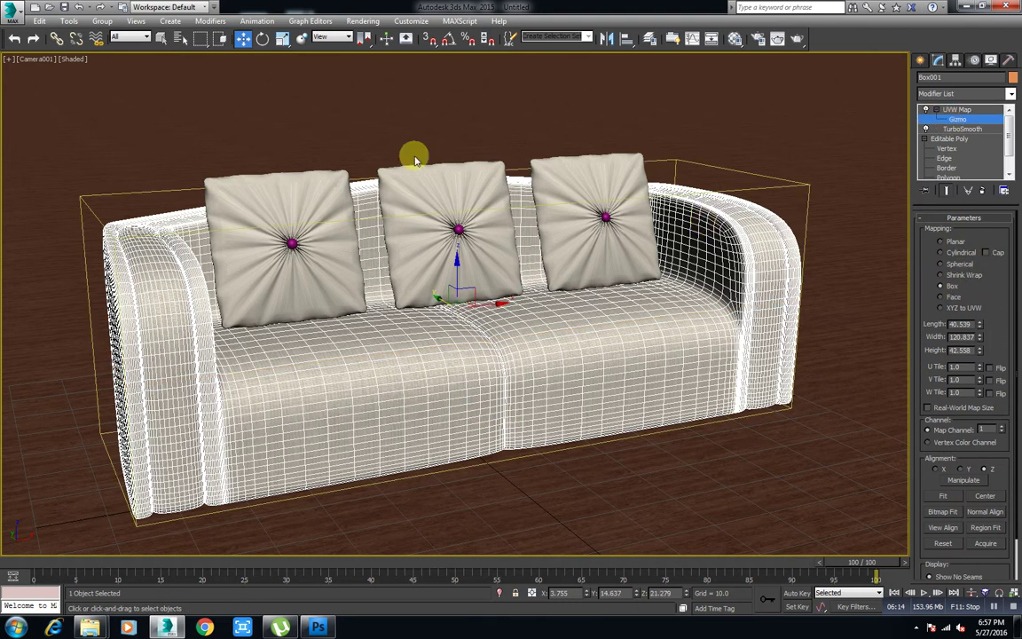
{"action": "key", "text": "F3"}
{"action": "key", "text": "F3"}
{"action": "left_click", "coordinate": [283, 38]}
{"action": "key", "text": "F4"}
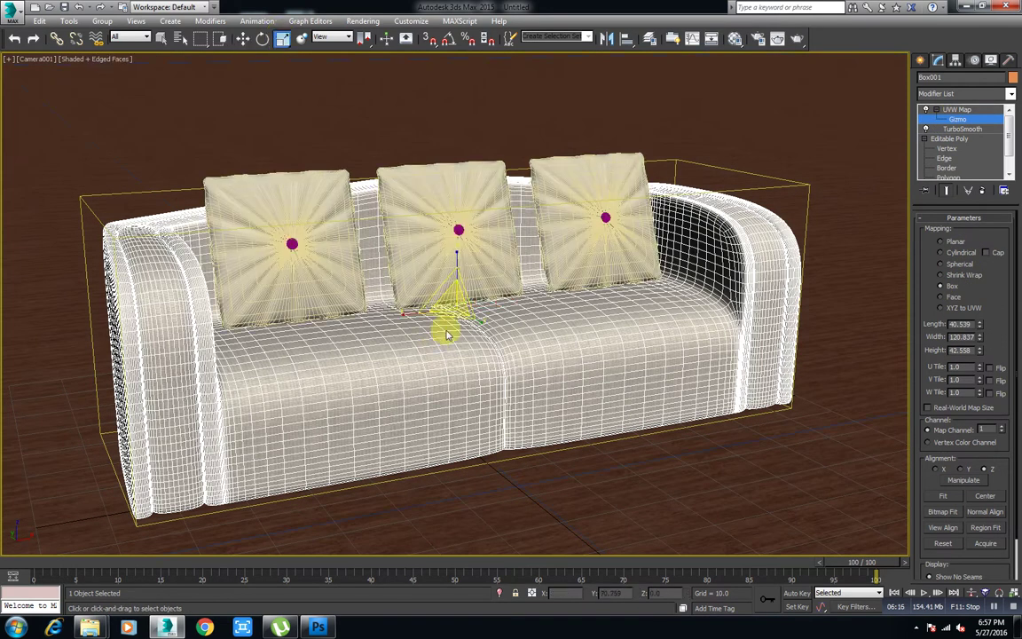
{"action": "left_click_drag", "start_coordinate": [453, 303], "coordinate": [417, 270]}
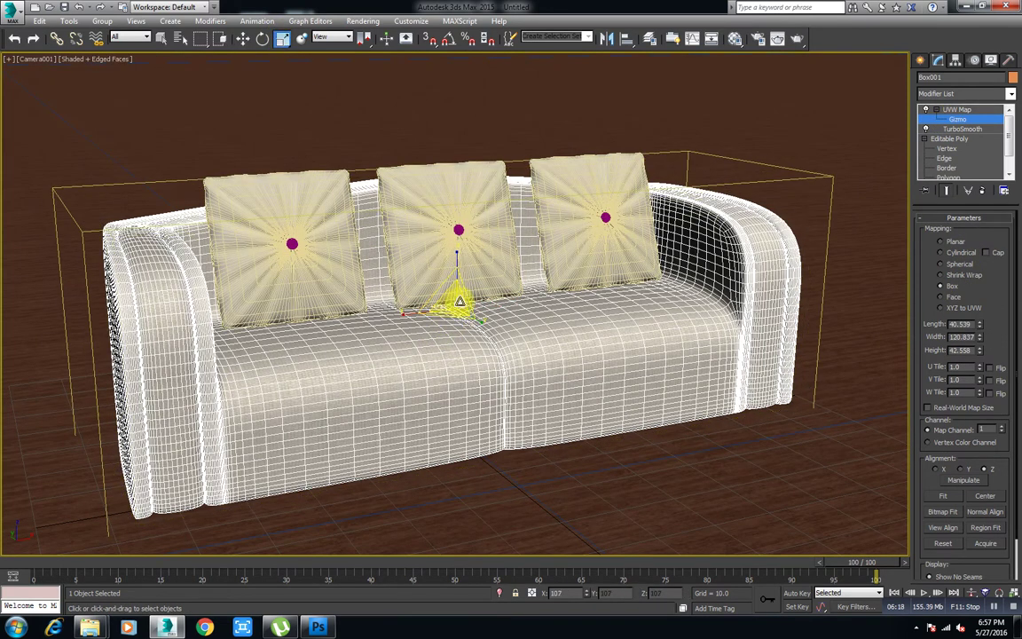
{"action": "left_click", "coordinate": [921, 60]}
{"action": "key", "text": "F3"}
{"action": "left_click", "coordinate": [452, 114]}
{"action": "key", "text": "F3"}
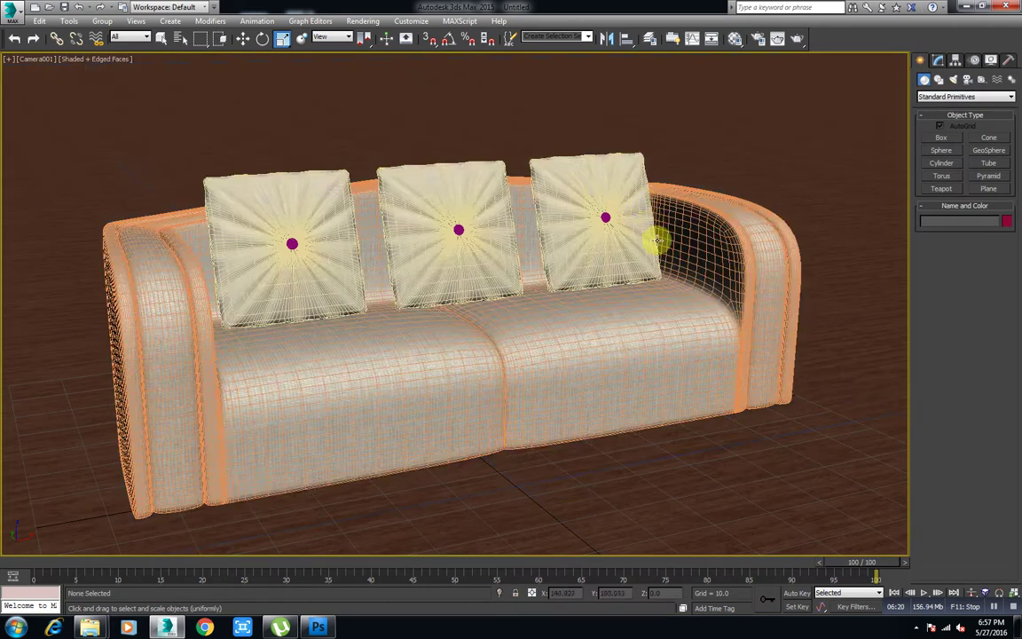
{"action": "key", "text": "F4"}
- Select the three pillows, add a Box UVW Map, and resize its gizmo around them
{"action": "left_click", "coordinate": [645, 215]}
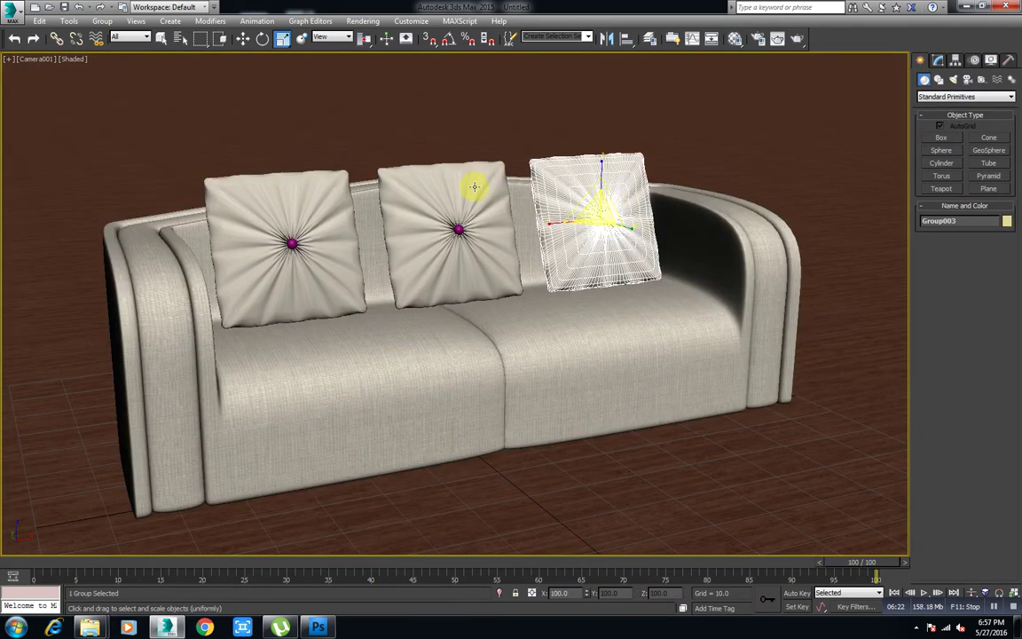
{"action": "left_click", "coordinate": [468, 178], "text": "ctrl"}
{"action": "left_click", "coordinate": [295, 187], "text": "ctrl"}
{"action": "left_click", "coordinate": [939, 61]}
{"action": "left_click", "coordinate": [966, 93]}
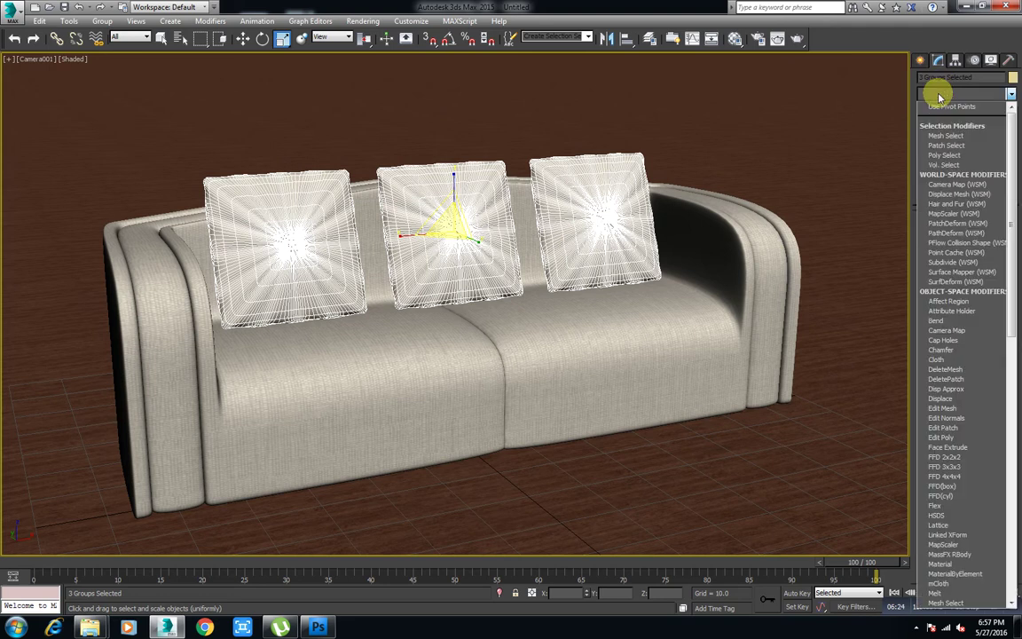
{"action": "scroll", "coordinate": [954, 266], "scroll_direction": "down", "scroll_amount": 10}
{"action": "scroll", "coordinate": [951, 444], "scroll_direction": "down", "scroll_amount": 10}
{"action": "left_click", "coordinate": [951, 497]}
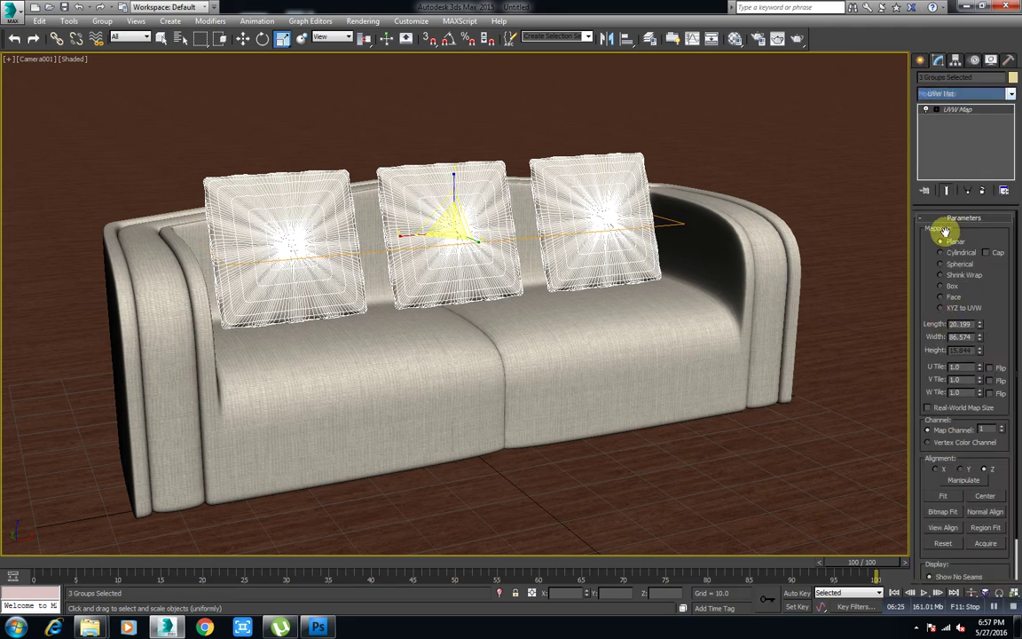
{"action": "left_click", "coordinate": [952, 120]}
{"action": "left_click", "coordinate": [942, 285]}
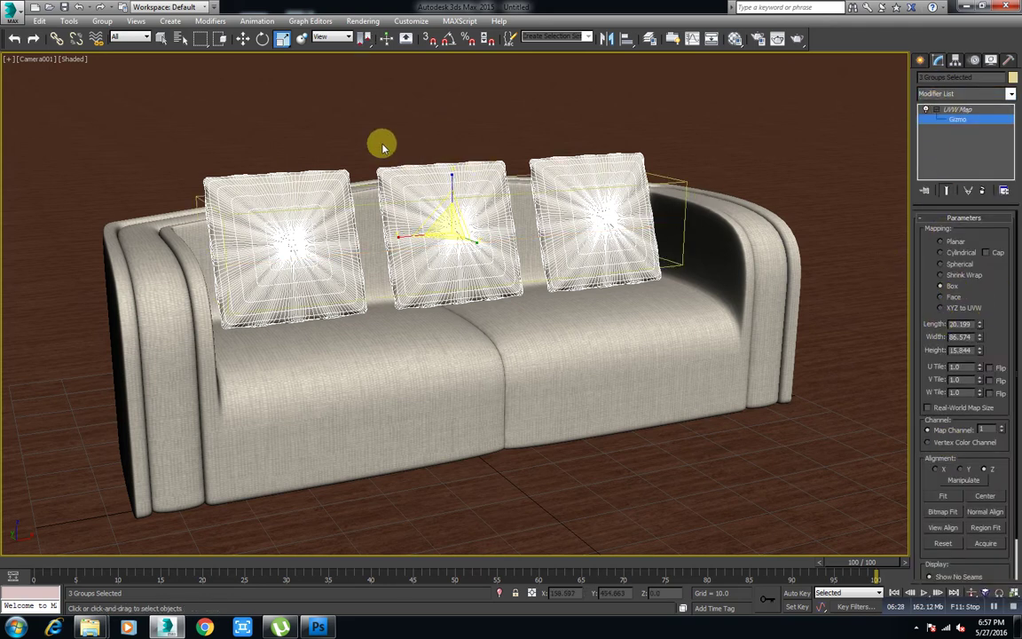
{"action": "left_click_drag", "start_coordinate": [452, 231], "coordinate": [453, 272]}
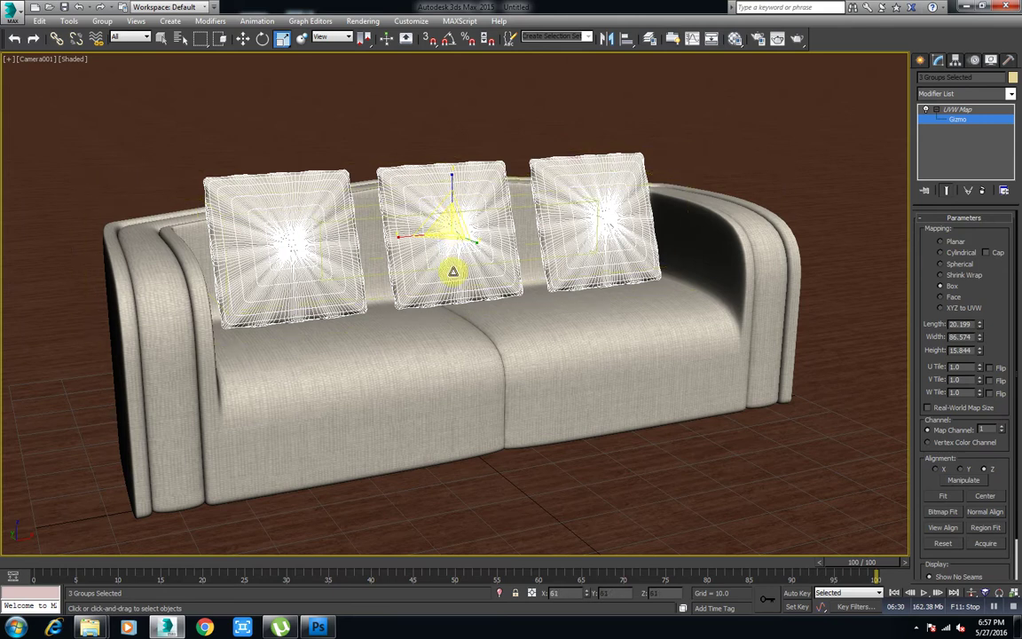
{"action": "left_click", "coordinate": [919, 61]}
{"action": "key", "text": "F3"}
- Make an empty slot a VRayMtl and apply it to the pillow buttons
{"action": "left_click", "coordinate": [243, 39]}
{"action": "key", "text": "F3"}
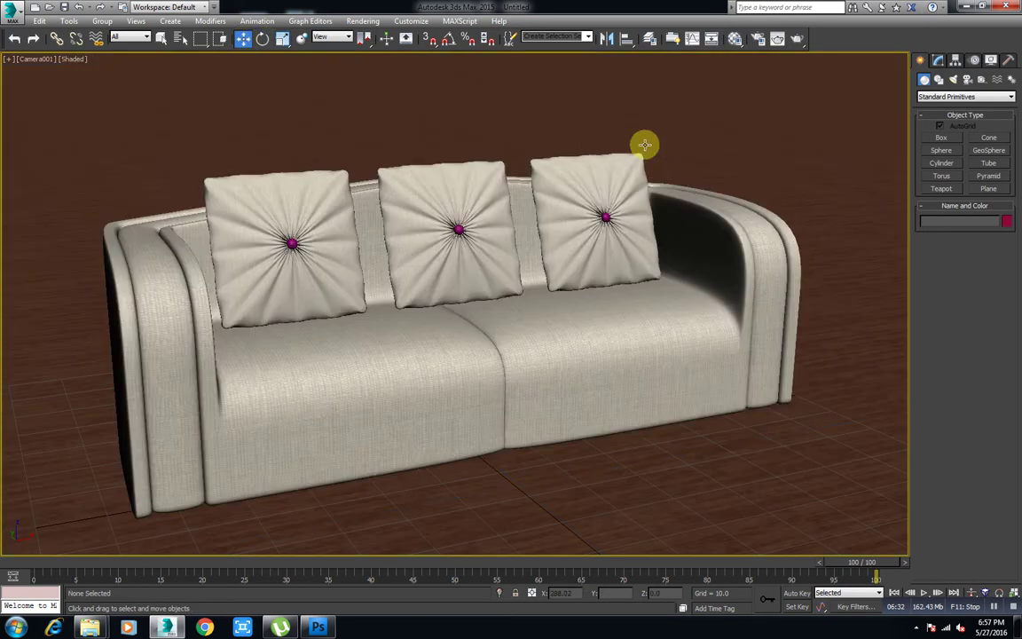
{"action": "left_click", "coordinate": [773, 128]}
{"action": "key", "text": "m"}
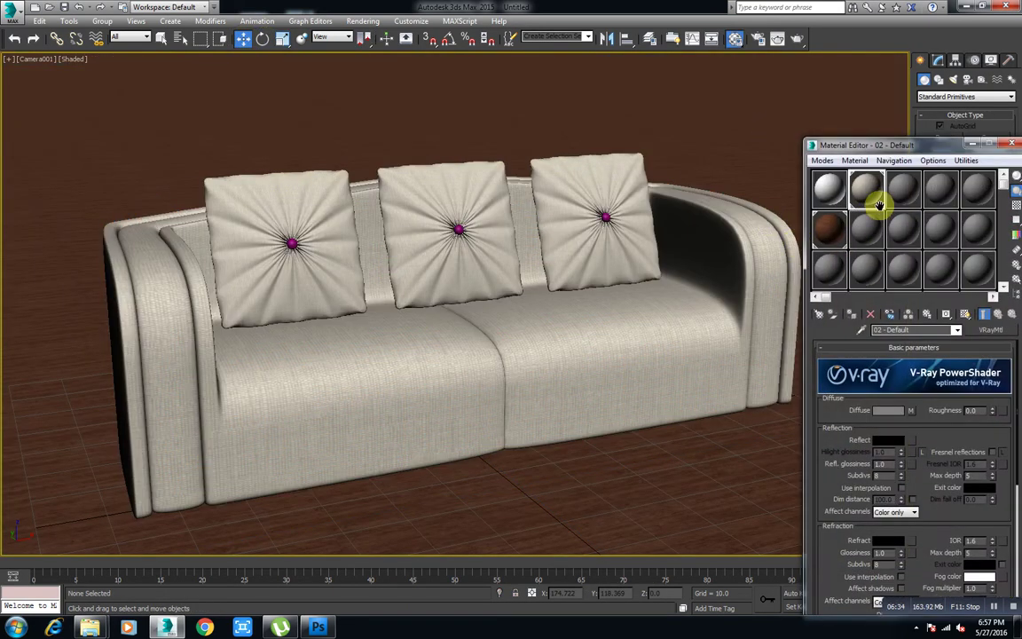
{"action": "left_click", "coordinate": [836, 231]}
{"action": "left_click", "coordinate": [983, 330]}
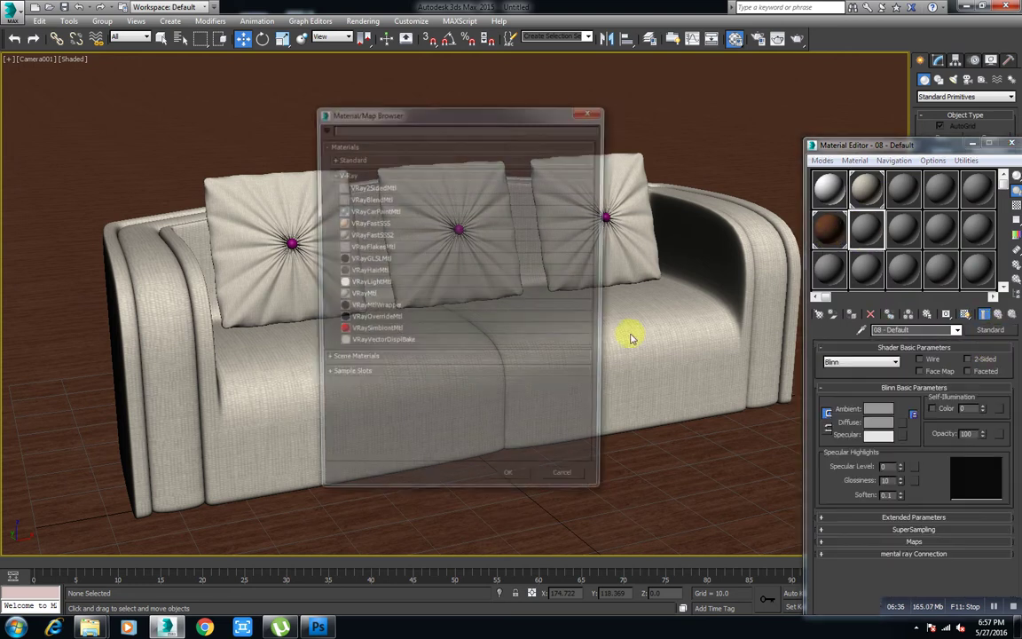
{"action": "double_click", "coordinate": [355, 295]}
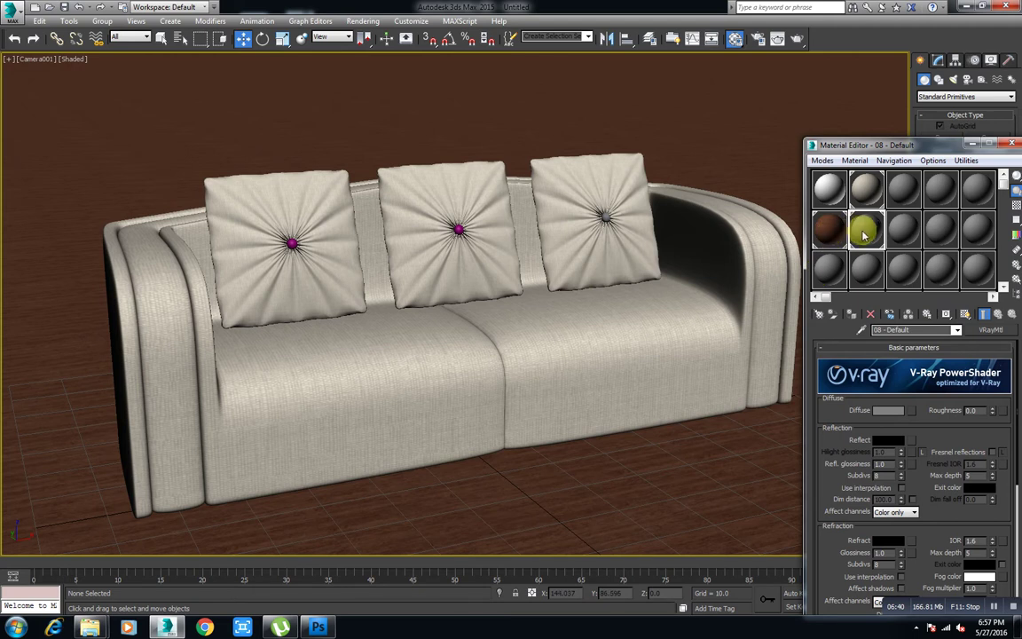
{"action": "left_click_drag", "start_coordinate": [864, 234], "coordinate": [457, 232]}
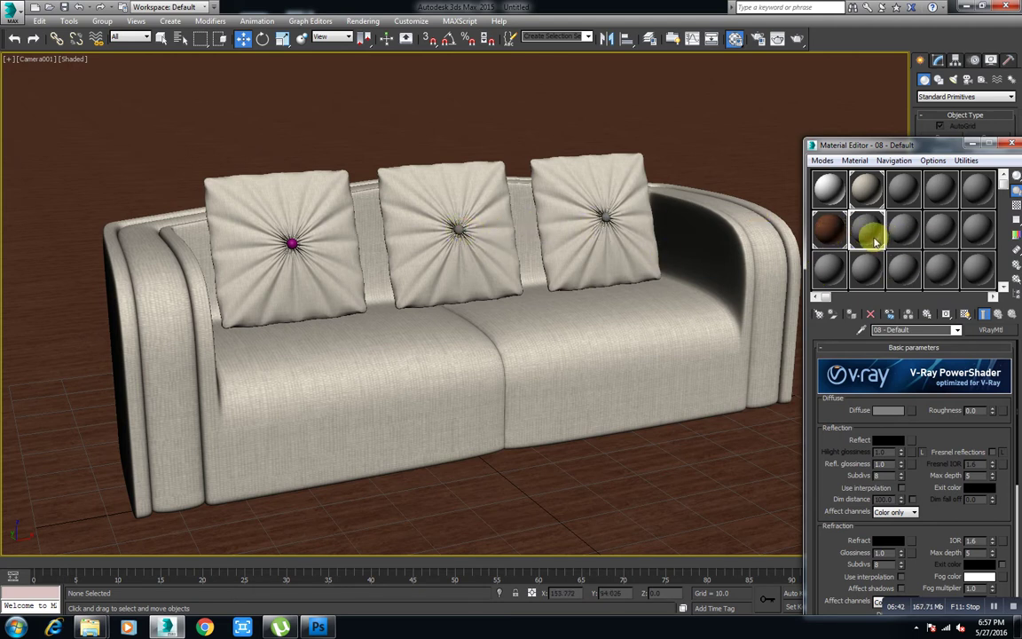
{"action": "left_click_drag", "start_coordinate": [875, 239], "coordinate": [293, 246]}
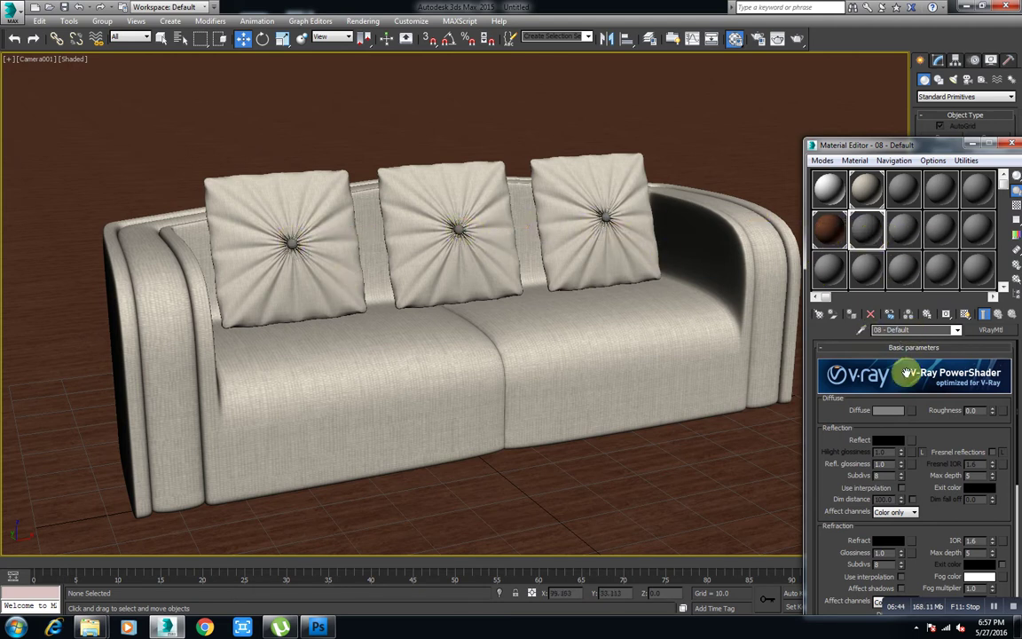
- Set the button material's Reflect colour to light grey
{"action": "left_click", "coordinate": [889, 441]}
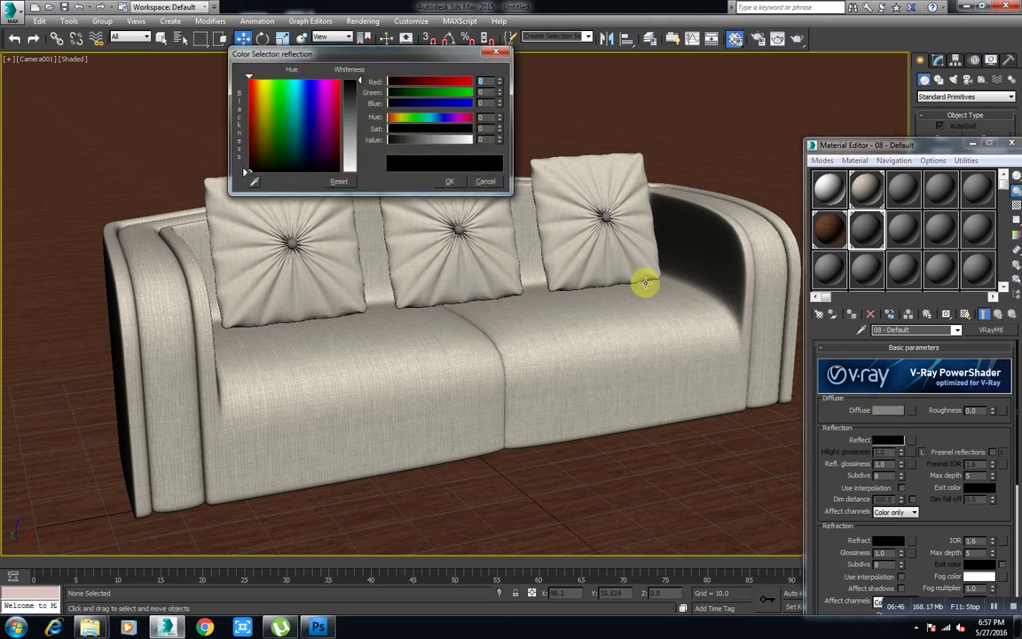
{"action": "left_click", "coordinate": [392, 139]}
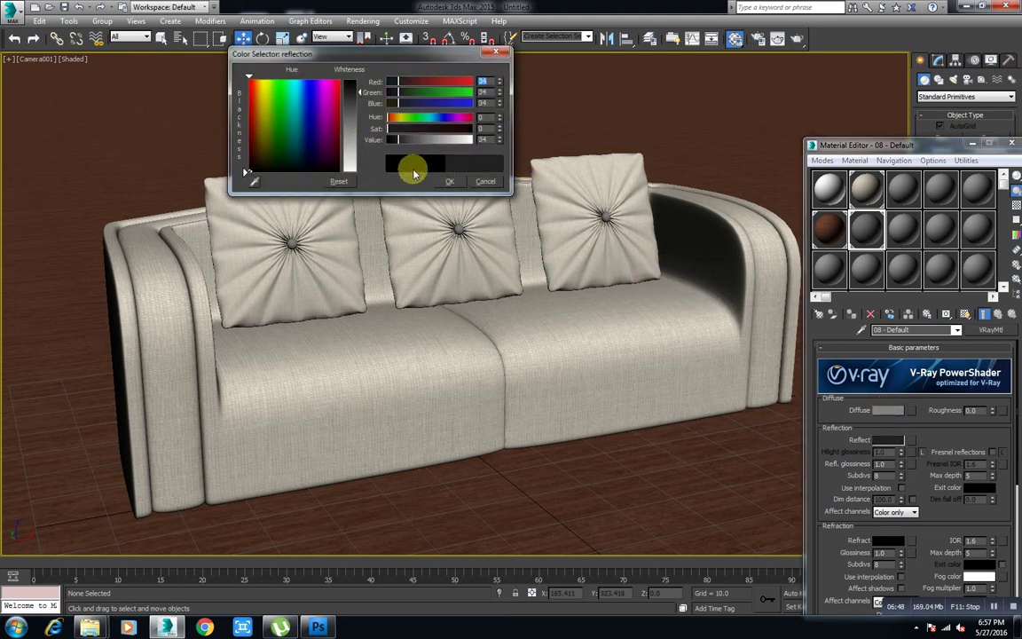
{"action": "left_click_drag", "start_coordinate": [392, 139], "coordinate": [448, 140]}
{"action": "left_click", "coordinate": [449, 181]}
{"action": "type", "text": "0.88"}
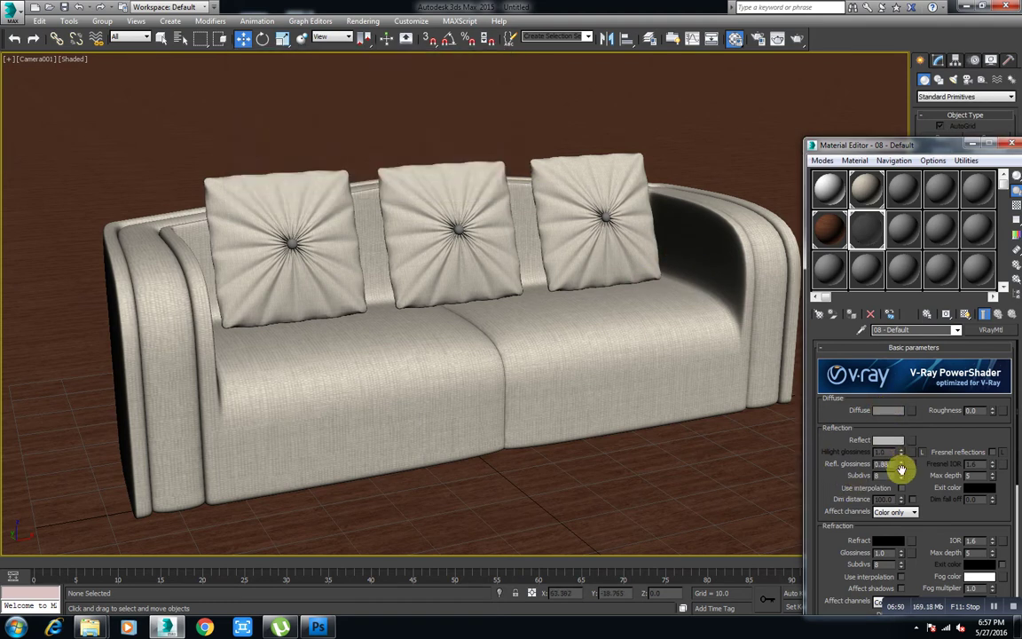
{"action": "left_click", "coordinate": [1013, 144]}
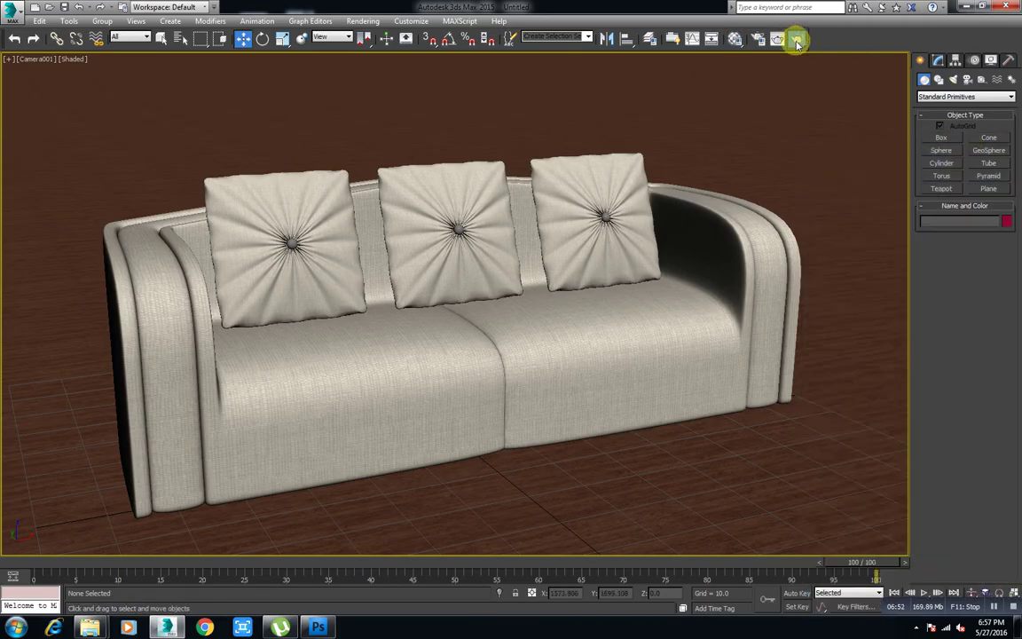
{"action": "left_click", "coordinate": [796, 39]}
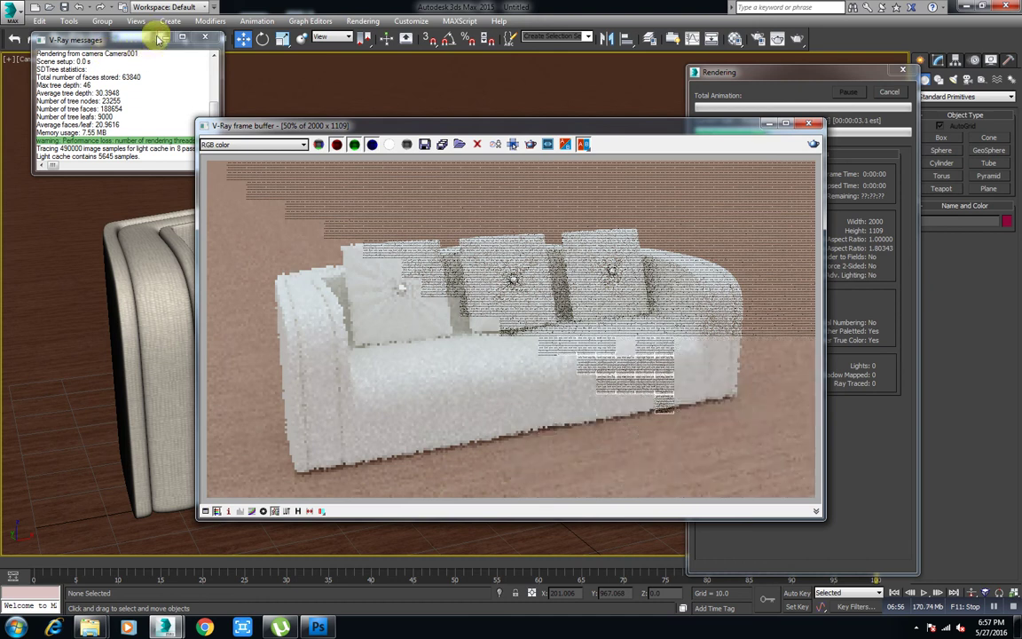
{"action": "left_click", "coordinate": [205, 36]}
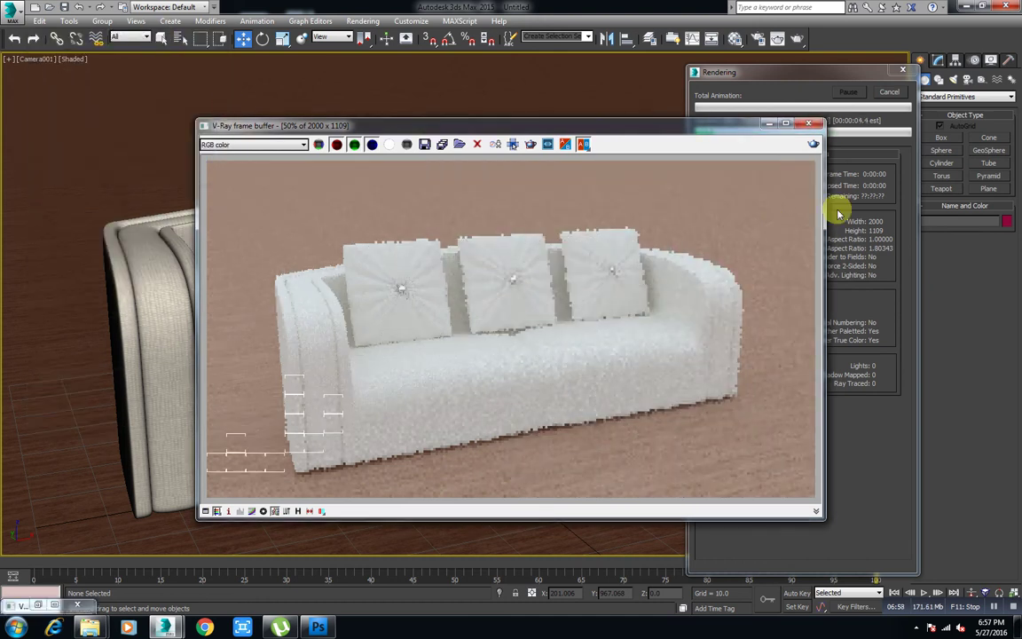
{"action": "left_click_drag", "start_coordinate": [604, 125], "coordinate": [502, 95]}
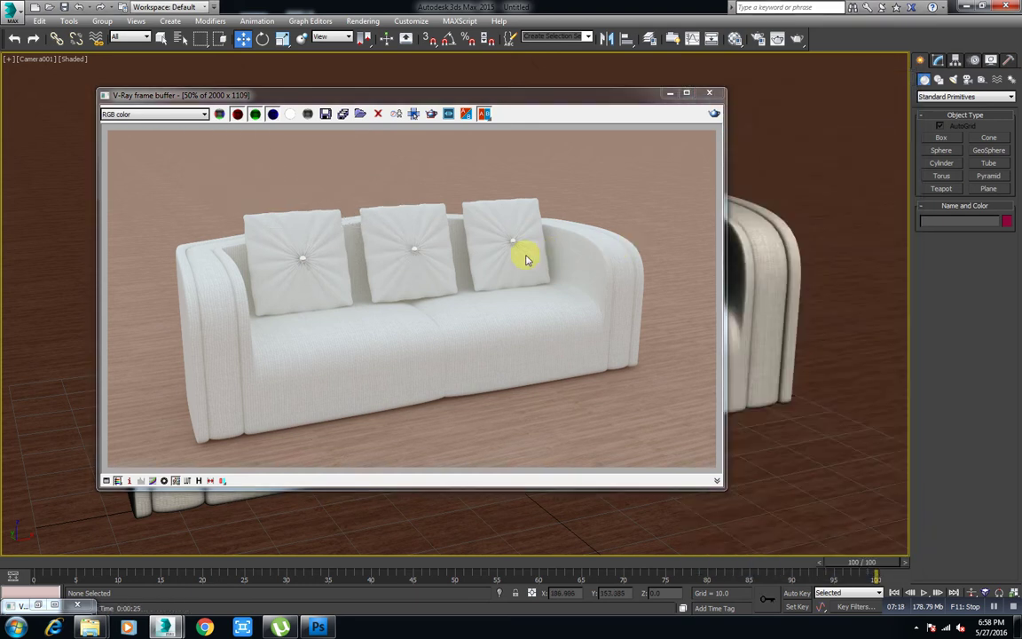
{"action": "left_click", "coordinate": [710, 94]}
{"action": "left_click", "coordinate": [363, 20]}
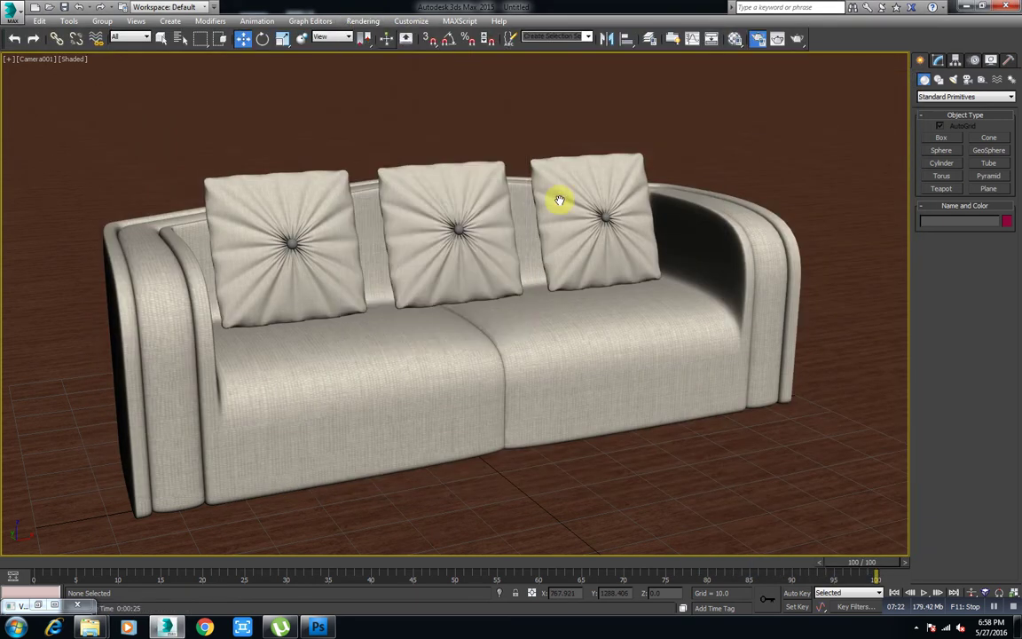
- Disable V-Ray's built-in Frame Buffer in Render Setup and render the Camera001 view
{"action": "left_click", "coordinate": [446, 147]}
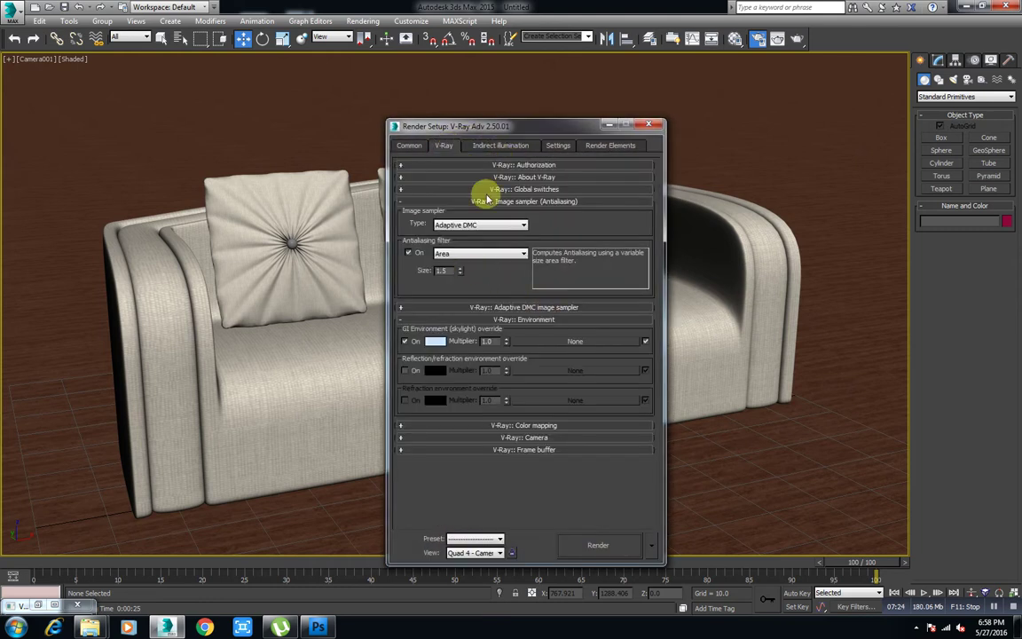
{"action": "left_click", "coordinate": [525, 190]}
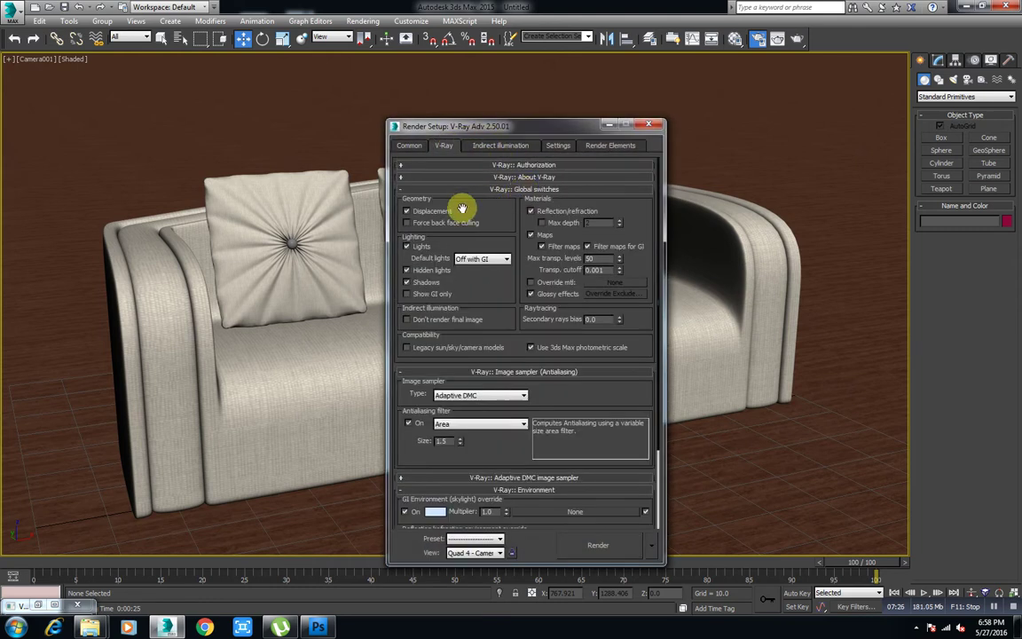
{"action": "left_click", "coordinate": [523, 190]}
{"action": "left_click", "coordinate": [527, 177]}
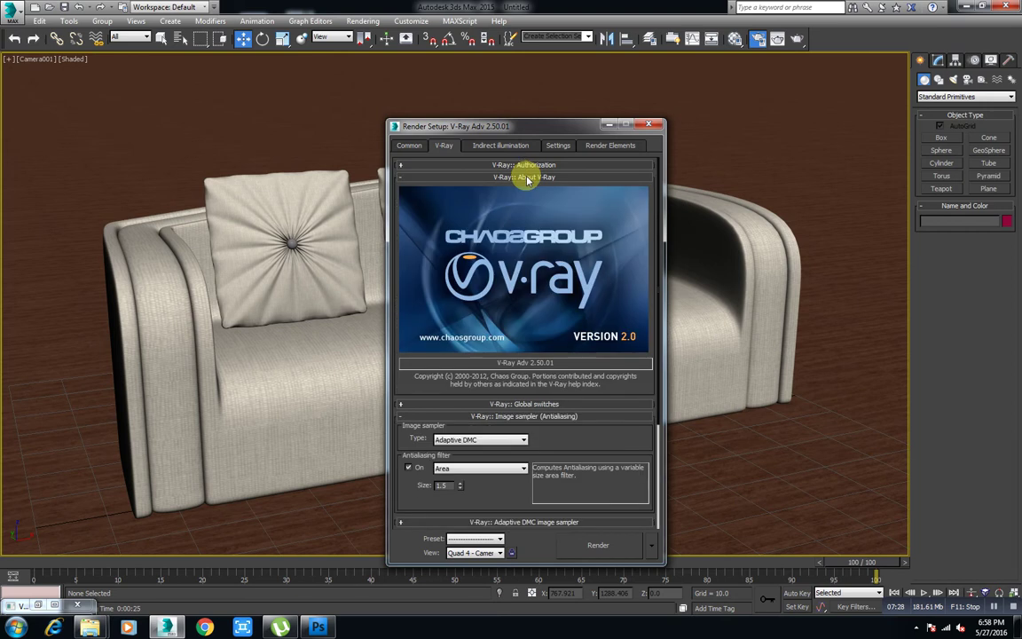
{"action": "left_click", "coordinate": [527, 177]}
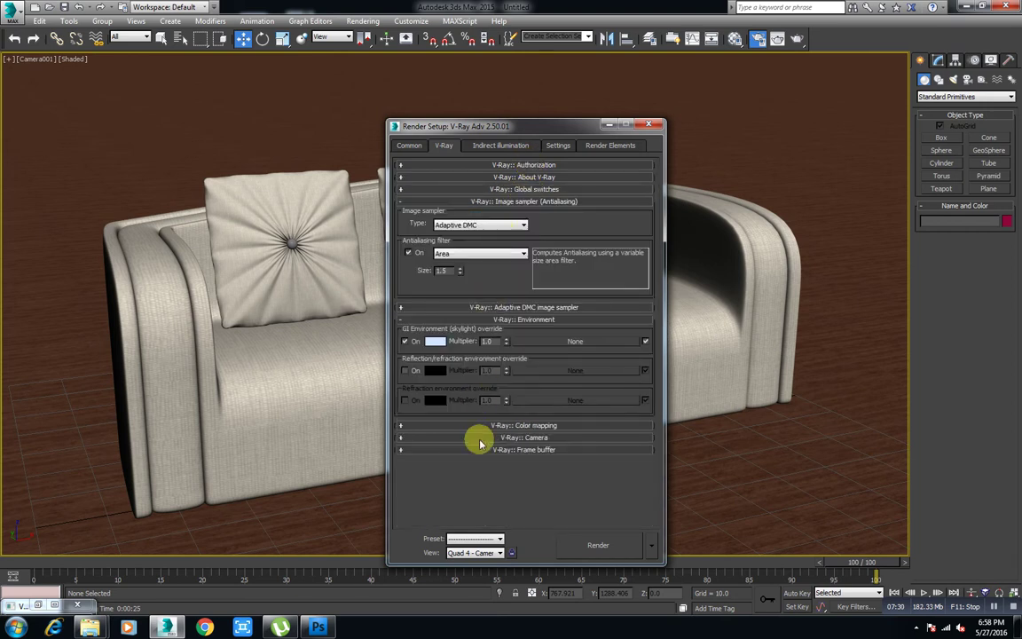
{"action": "left_click", "coordinate": [517, 437]}
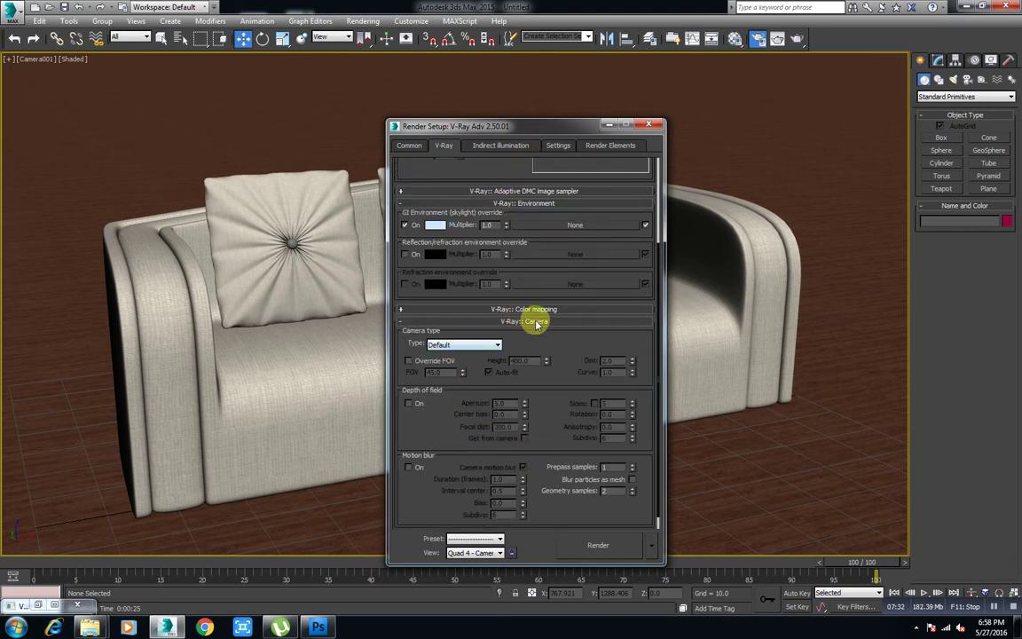
{"action": "left_click", "coordinate": [536, 325]}
{"action": "left_click", "coordinate": [532, 449]}
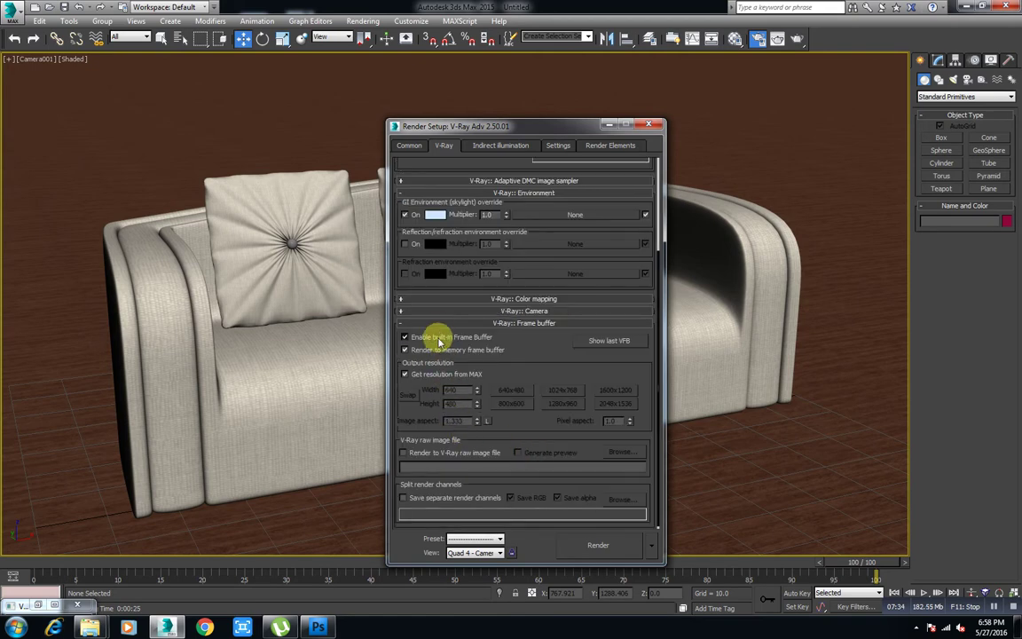
{"action": "left_click", "coordinate": [649, 124]}
{"action": "left_click", "coordinate": [796, 39]}
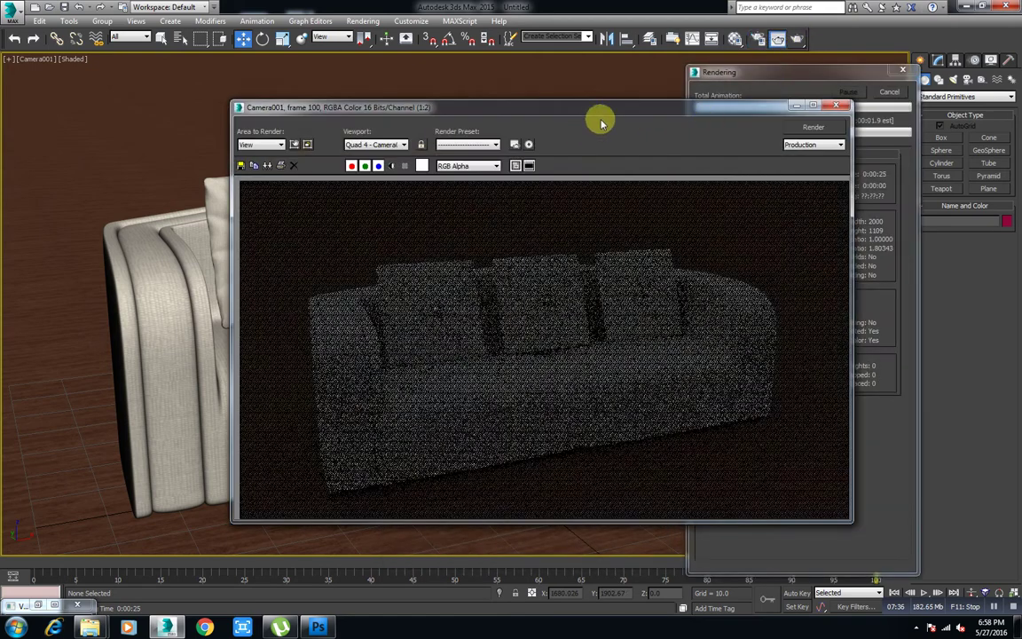
- Let the render finish, then maximize, zoom and pan to inspect it before recentring the window
{"action": "left_click_drag", "start_coordinate": [600, 122], "coordinate": [494, 73]}
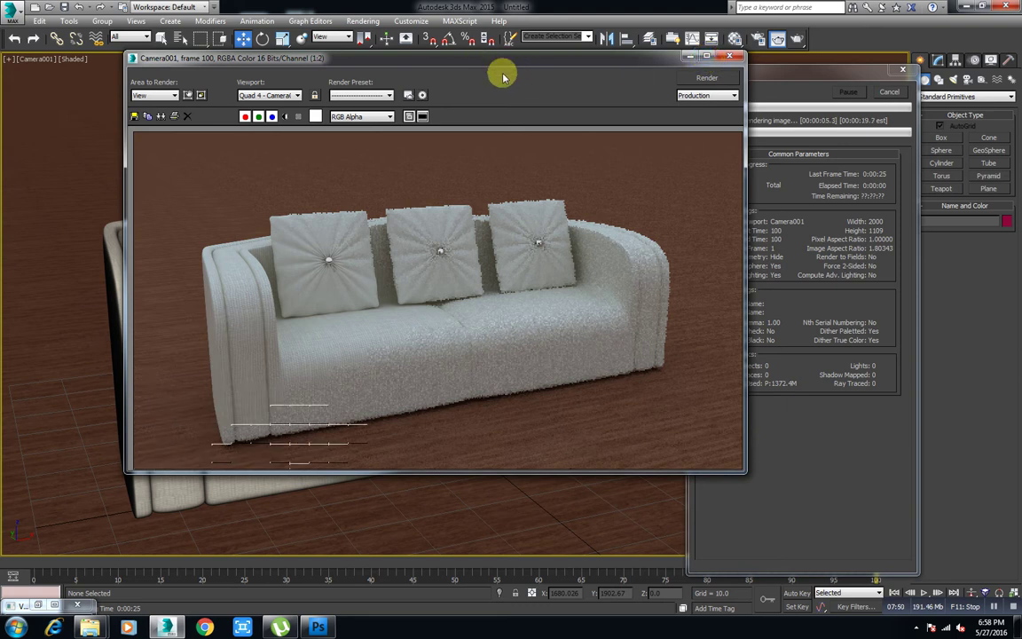
{"action": "mouse_move", "coordinate": [473, 64]}
{"action": "left_mouse_down"}
{"action": "mouse_move", "coordinate": [627, 162]}
{"action": "mouse_move", "coordinate": [497, 95]}
{"action": "left_mouse_up"}
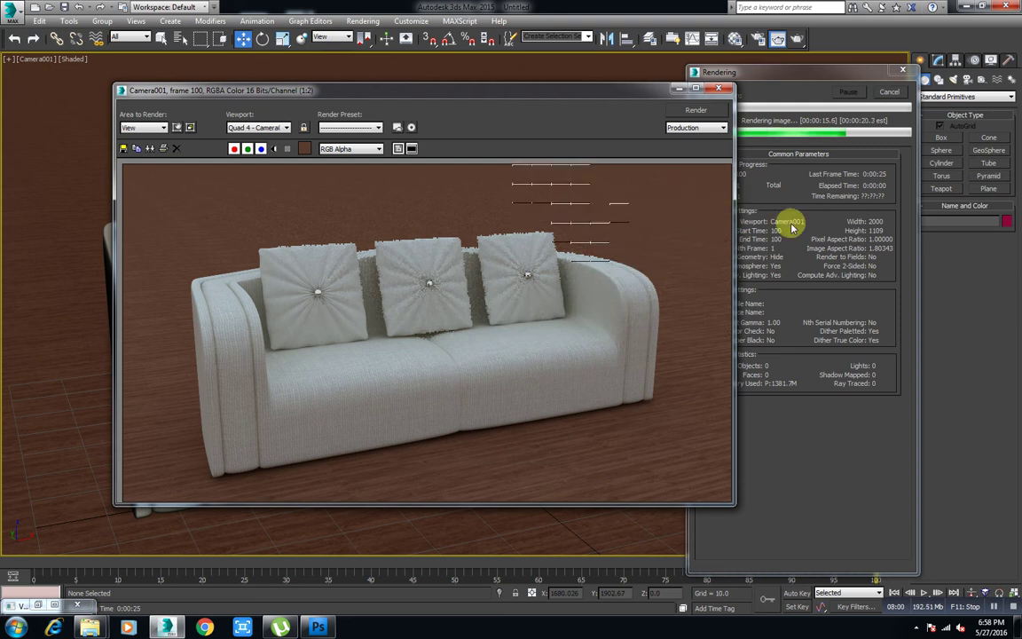
{"action": "left_click", "coordinate": [698, 90]}
{"action": "scroll", "coordinate": [646, 244], "scroll_direction": "up", "scroll_amount": 2}
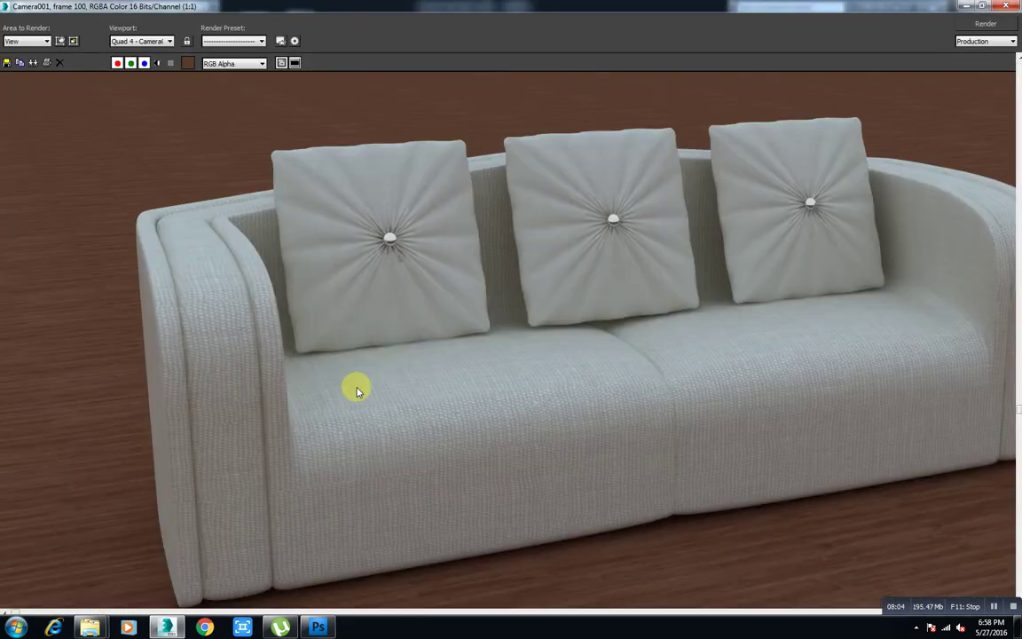
{"action": "mouse_move", "coordinate": [259, 300]}
{"action": "middle_mouse_down"}
{"action": "mouse_move", "coordinate": [393, 280]}
{"action": "mouse_move", "coordinate": [355, 315]}
{"action": "middle_mouse_up"}
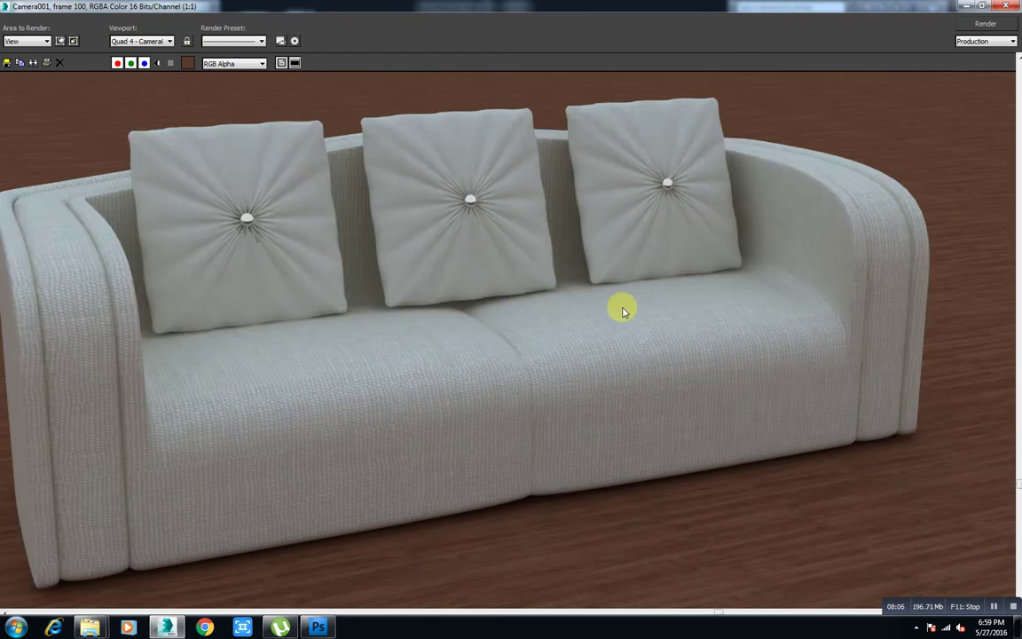
{"action": "middle_click_drag", "start_coordinate": [624, 311], "coordinate": [707, 359]}
{"action": "scroll", "coordinate": [678, 346], "scroll_direction": "down", "scroll_amount": 1}
{"action": "mouse_move", "coordinate": [612, 7]}
{"action": "left_mouse_down"}
{"action": "mouse_move", "coordinate": [611, 23]}
{"action": "mouse_move", "coordinate": [491, 85]}
{"action": "left_mouse_up"}
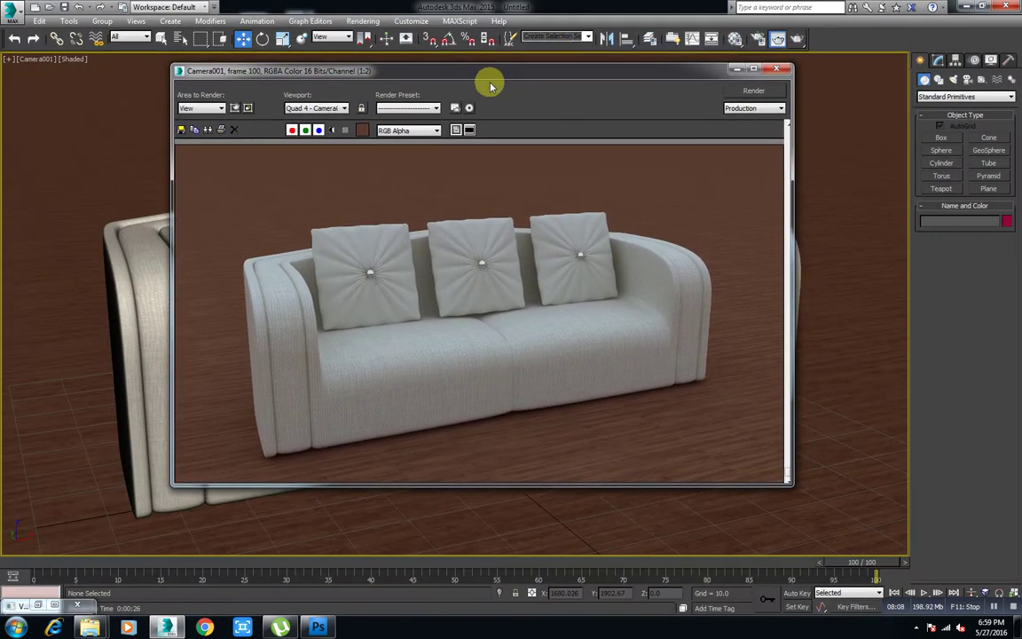